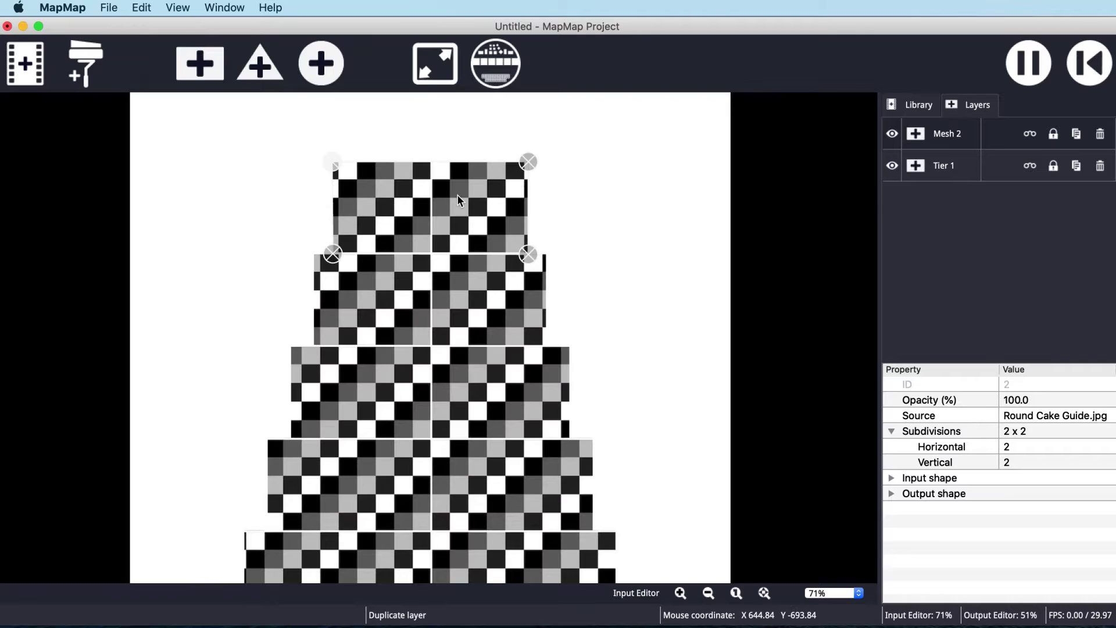
Step: Move the duplicated mesh onto tier two and fit its vertices to the tier's edges and curved base
{"action": "left_click_drag", "start_coordinate": [457, 199], "coordinate": [439, 294]}
{"action": "left_click_drag", "start_coordinate": [510, 254], "coordinate": [545, 254]}
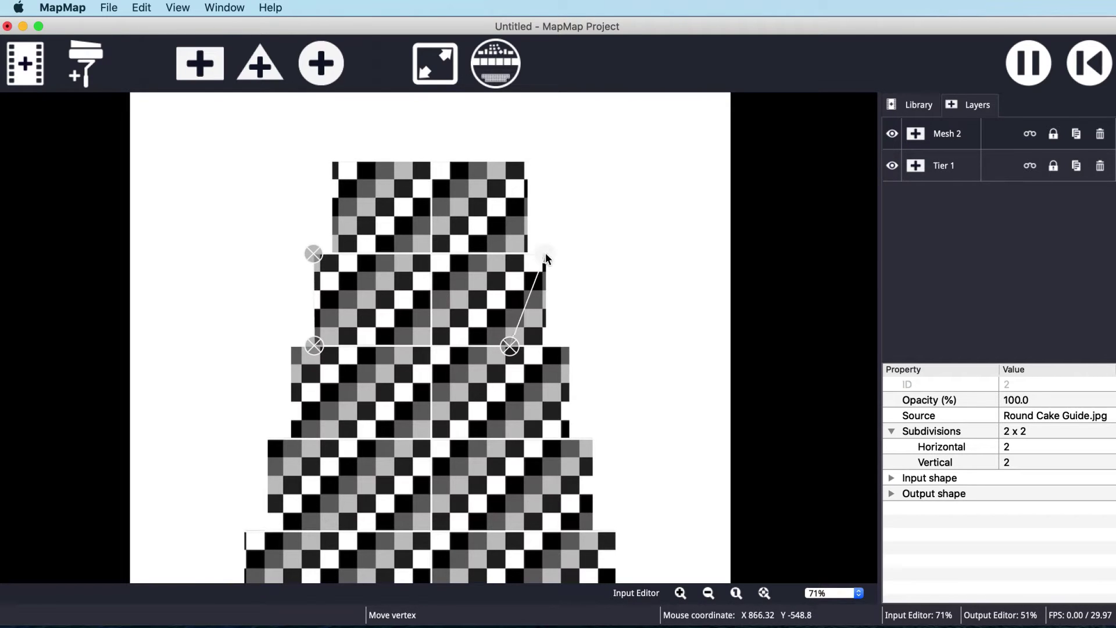
{"action": "left_click_drag", "start_coordinate": [509, 346], "coordinate": [547, 350]}
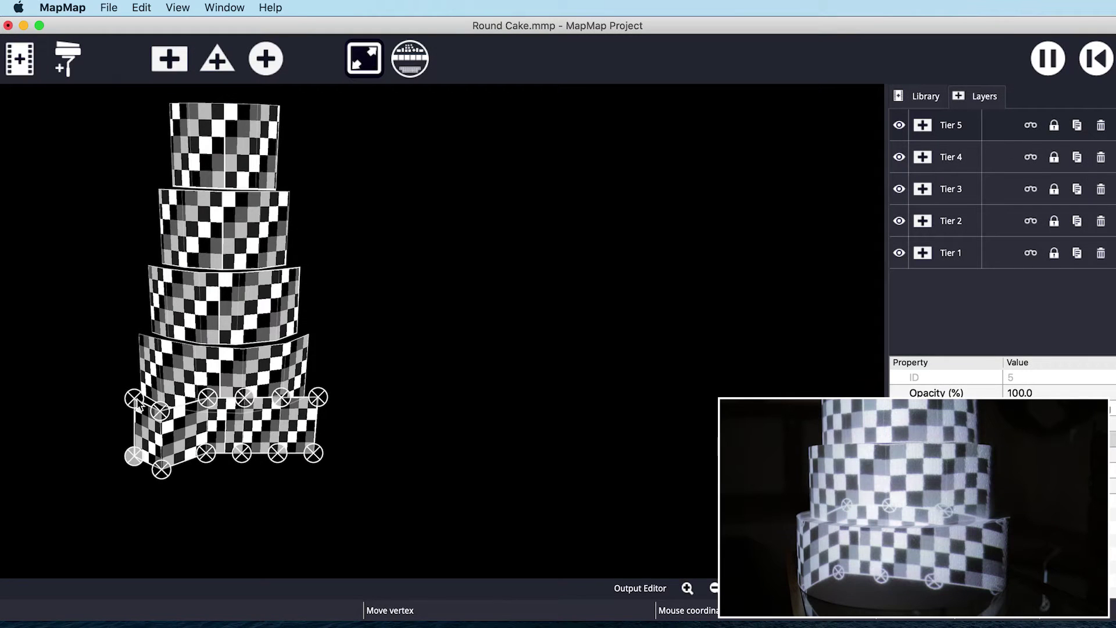
{"action": "left_click_drag", "start_coordinate": [206, 453], "coordinate": [205, 477]}
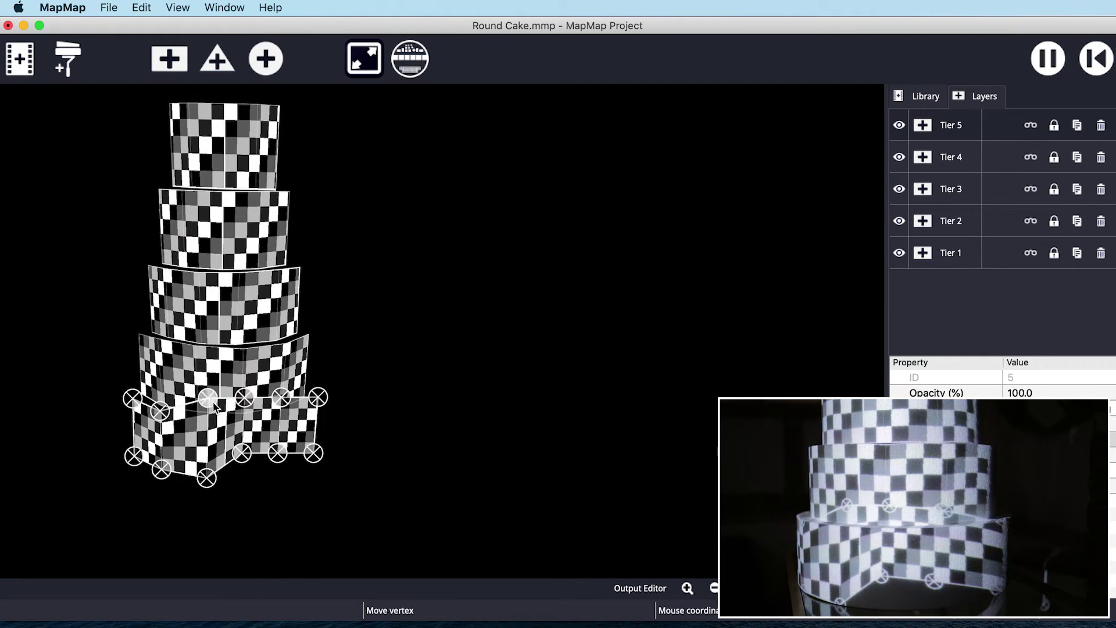
{"action": "left_click_drag", "start_coordinate": [207, 399], "coordinate": [205, 416]}
{"action": "mouse_move", "coordinate": [246, 459]}
{"action": "left_mouse_down"}
{"action": "mouse_move", "coordinate": [253, 481]}
{"action": "mouse_move", "coordinate": [200, 476]}
{"action": "left_mouse_up"}
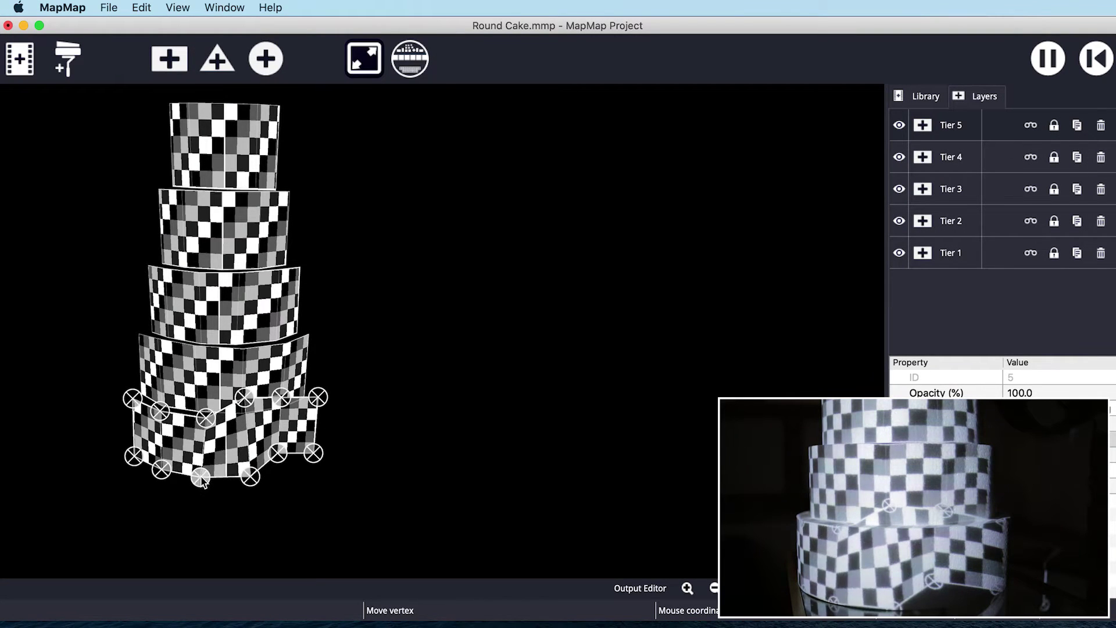
{"action": "left_click_drag", "start_coordinate": [205, 418], "coordinate": [248, 409]}
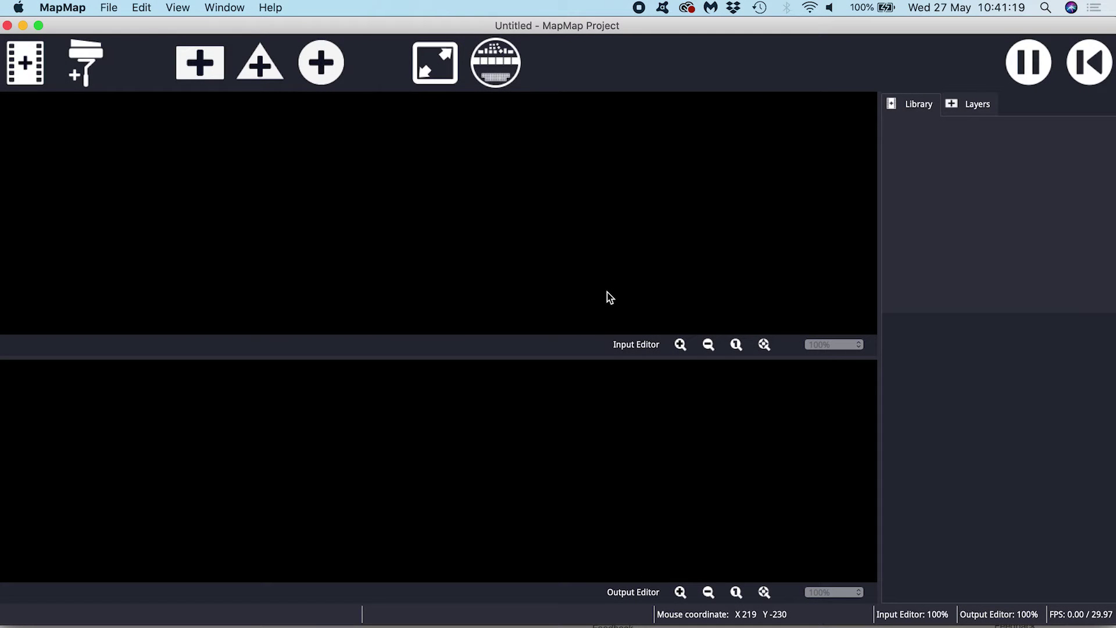
Step: Set MapMap's output screen to the BenQ PJ 1920x1080 projector
{"action": "left_click", "coordinate": [185, 11]}
{"action": "mouse_move", "coordinate": [211, 154]}
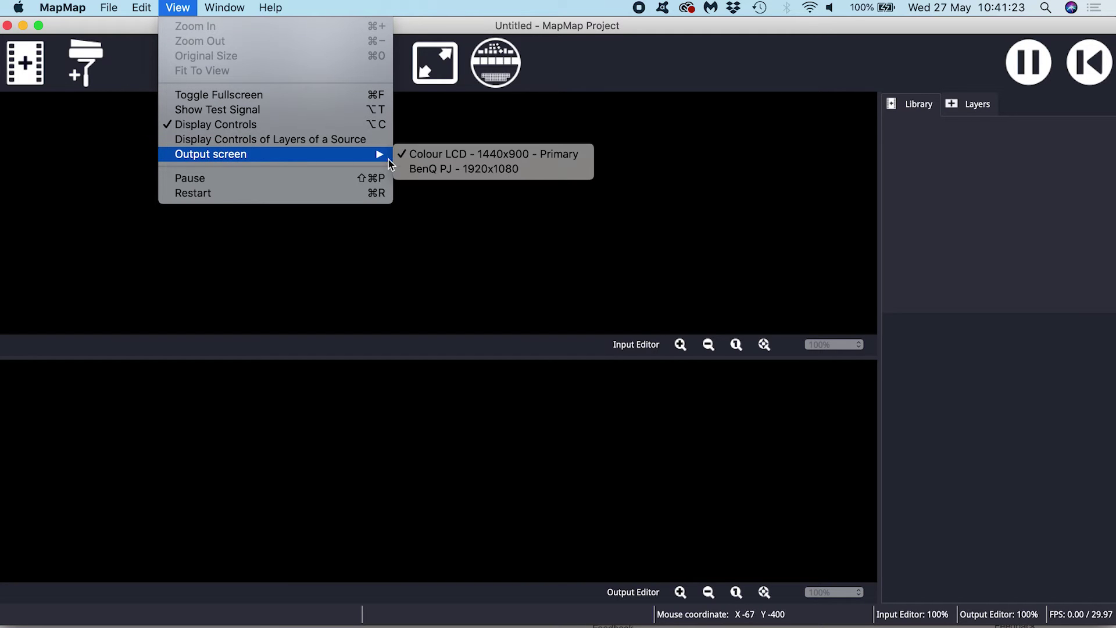
{"action": "left_click", "coordinate": [527, 170]}
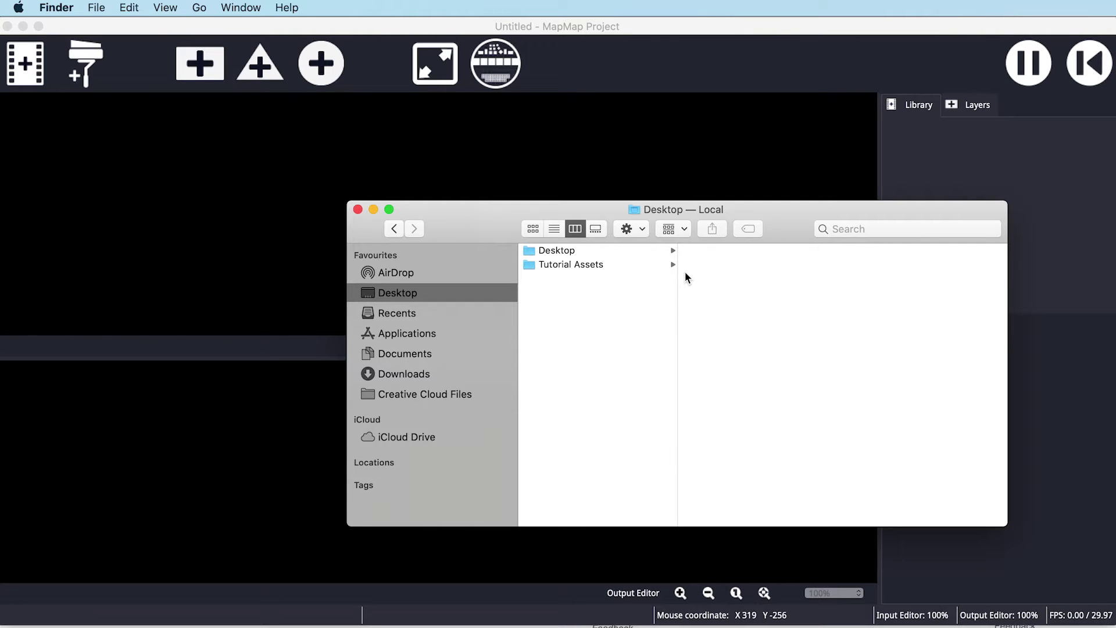
Step: Open the Tutorial Assets folder in Finder and preview Guide.png
{"action": "left_click", "coordinate": [570, 264]}
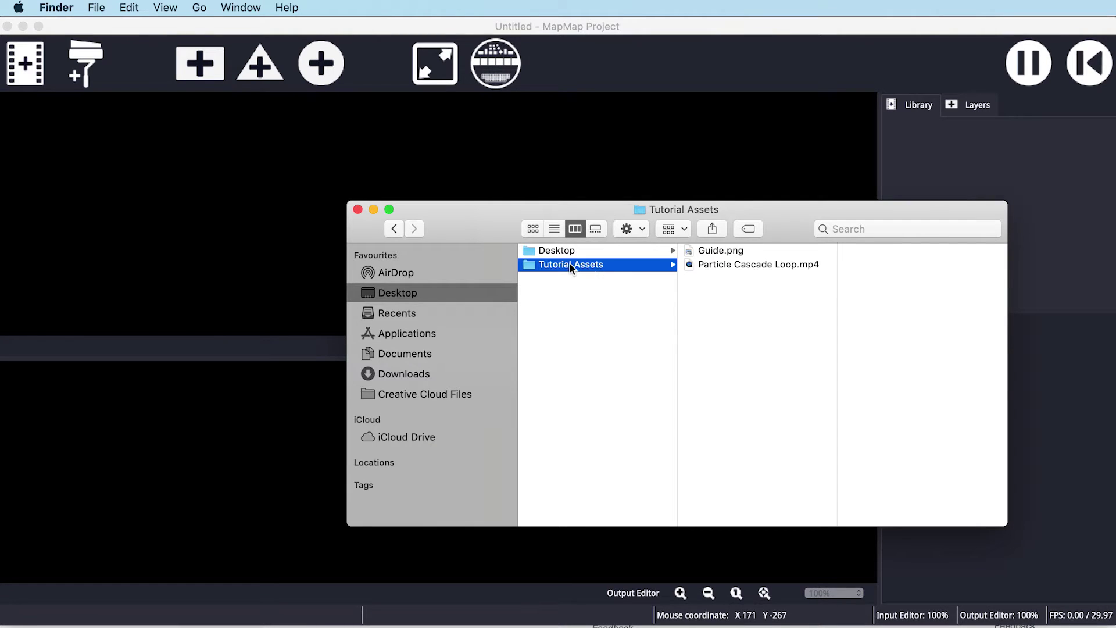
{"action": "left_click", "coordinate": [708, 252]}
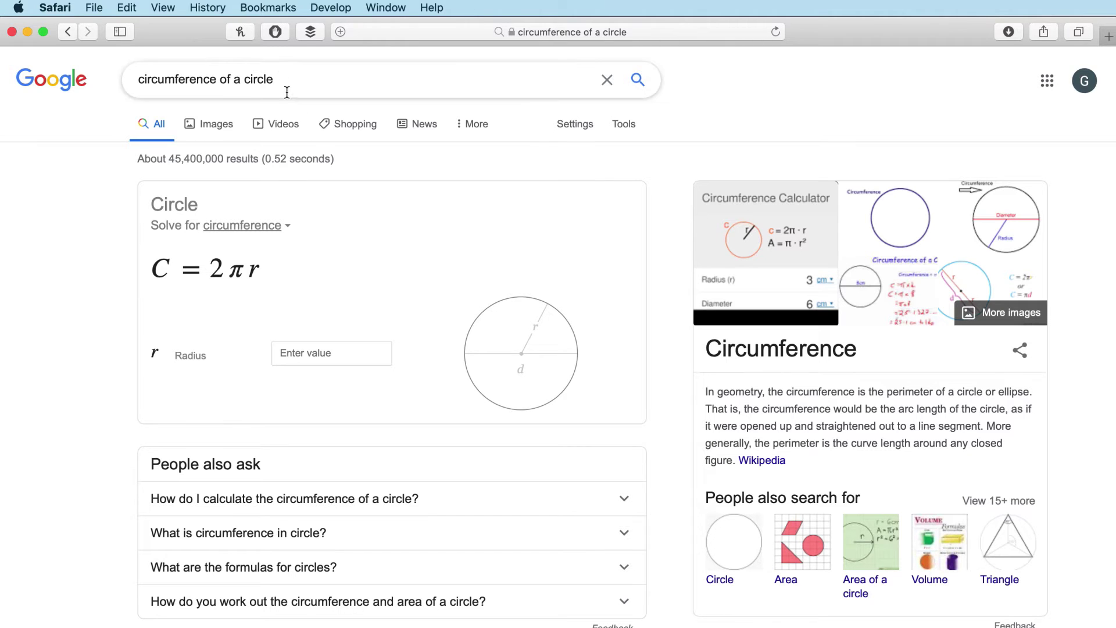
Step: Enter radius 4 in Google's circle calculator to get a circumference of about 25.13
{"action": "left_click_drag", "start_coordinate": [279, 79], "coordinate": [133, 81]}
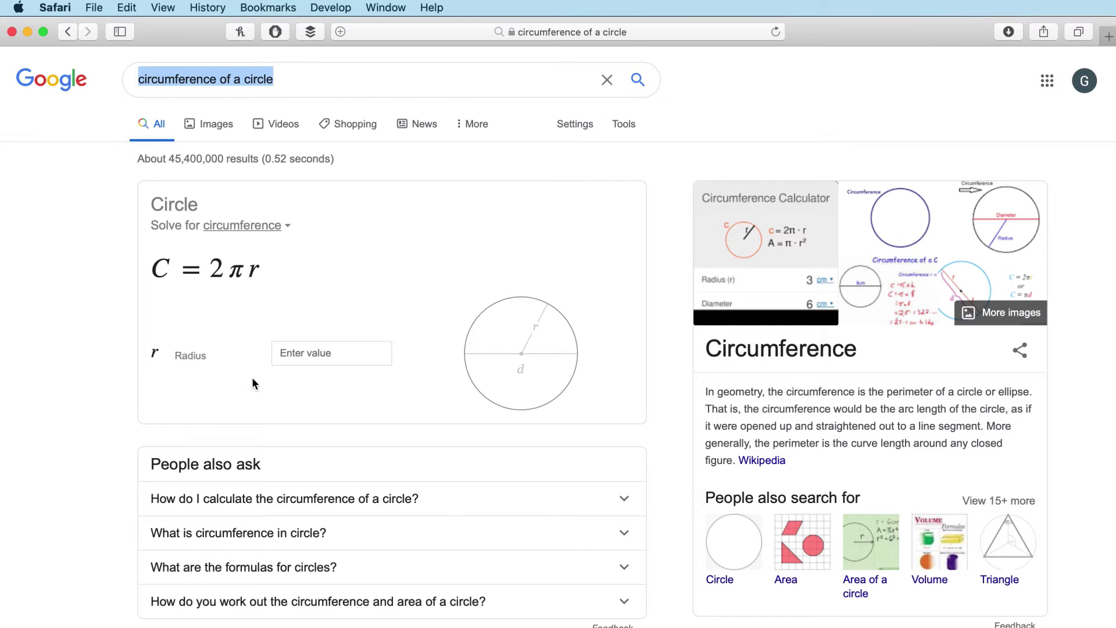
{"action": "left_click", "coordinate": [283, 354]}
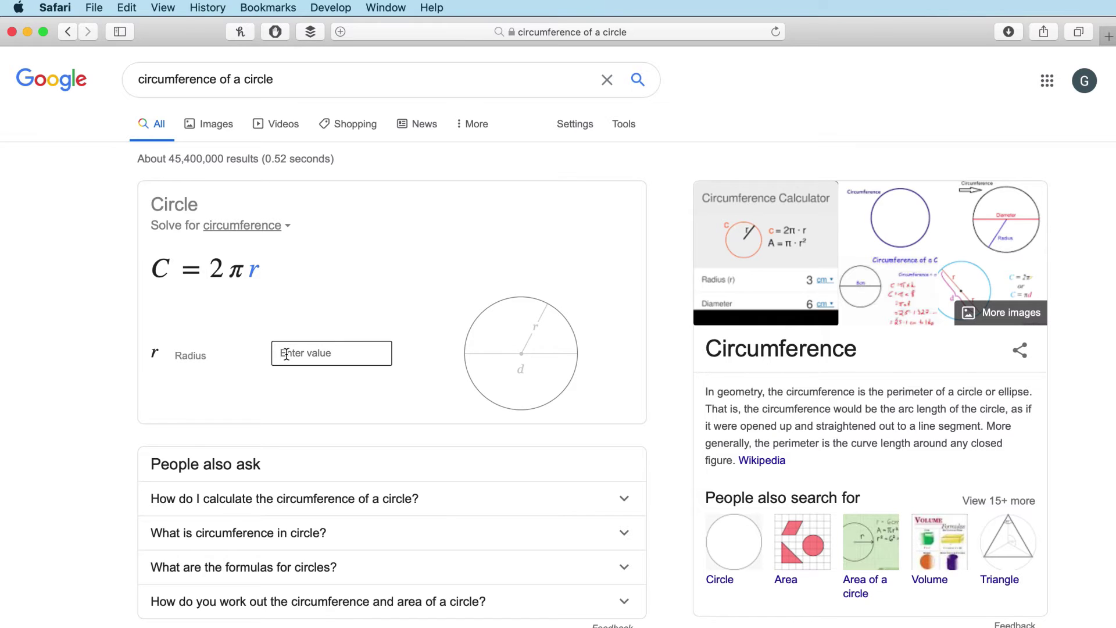
{"action": "type", "text": "4"}
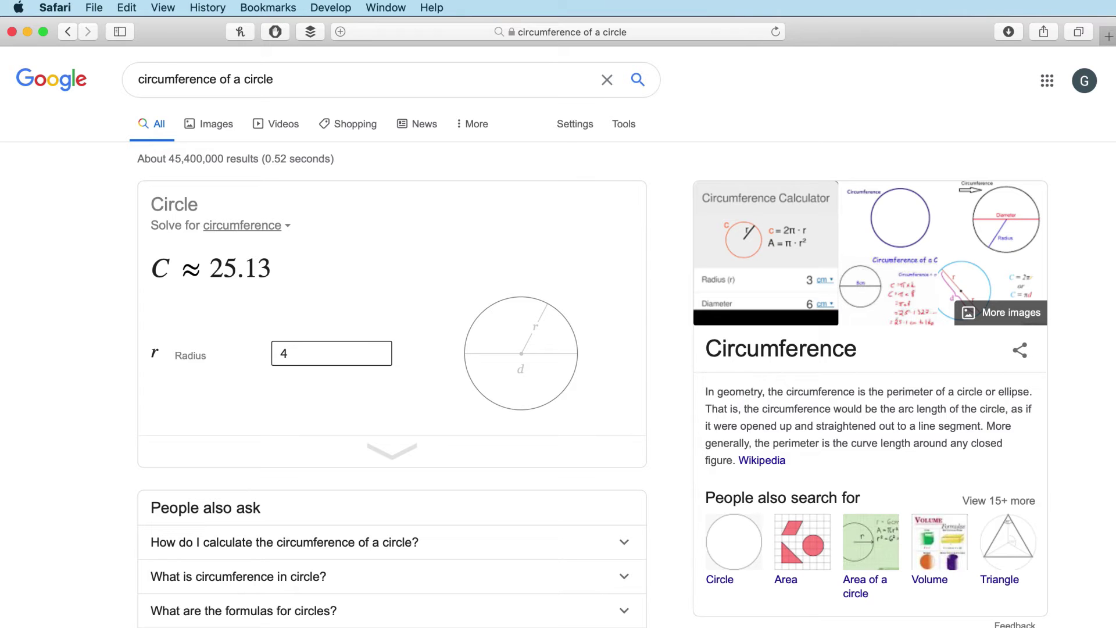
{"action": "key", "text": "super+Tab"}
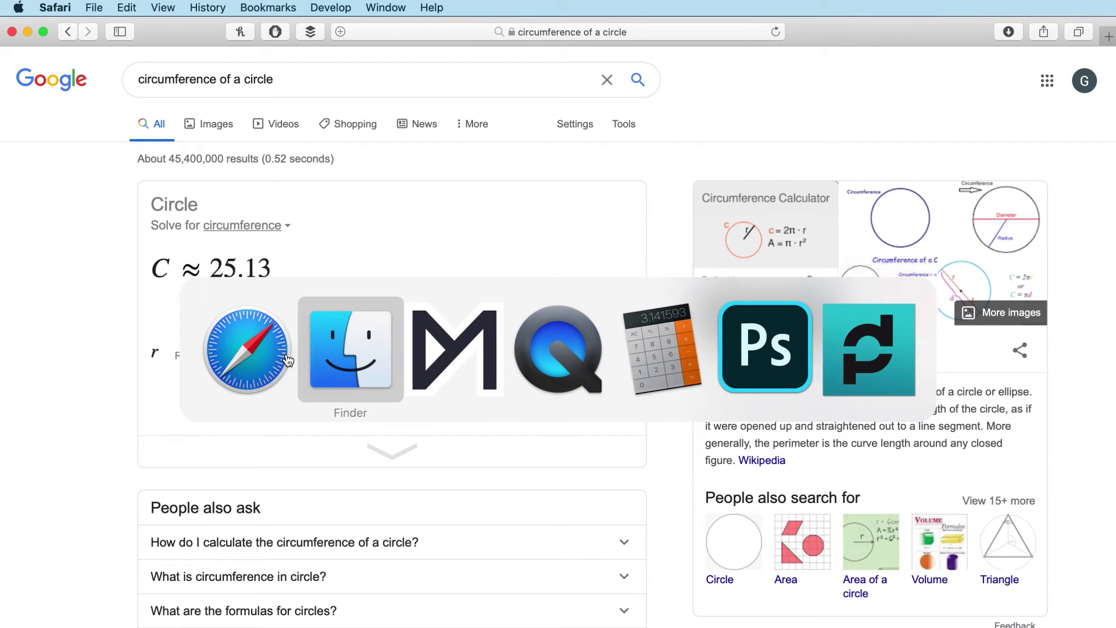
{"action": "key", "text": "super+Tab"}
{"action": "key", "text": "super+Tab"}
{"action": "key", "text": "super+Tab"}
{"action": "key", "text": "super+Tab"}
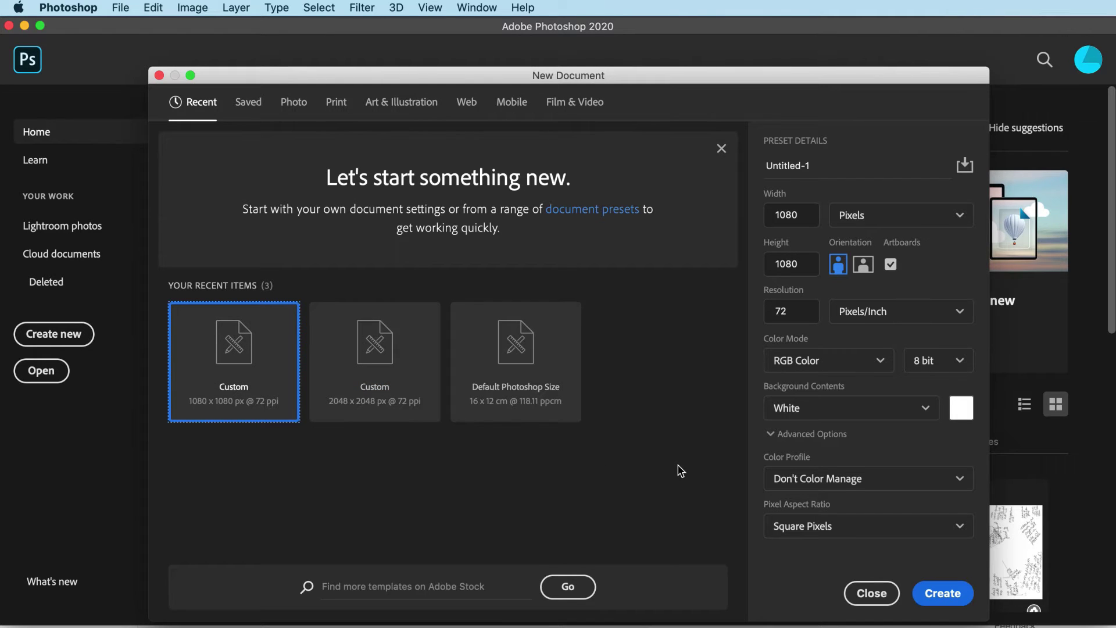
Step: Create a new 1080 × 1080 px Photoshop document
{"action": "double_click", "coordinate": [810, 215]}
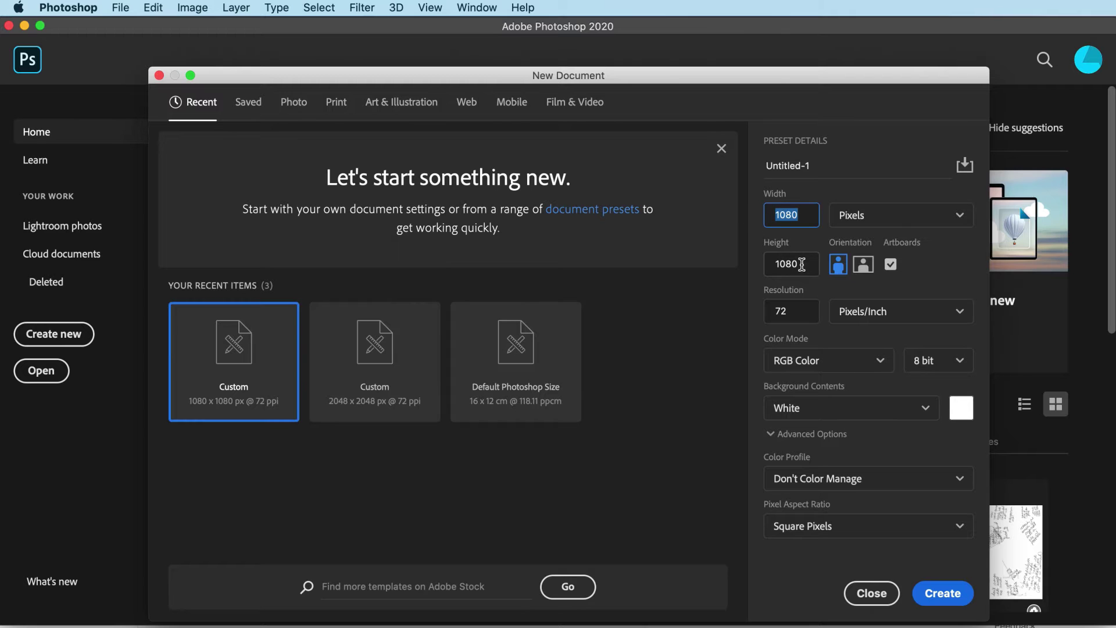
{"action": "double_click", "coordinate": [802, 263]}
{"action": "left_click", "coordinate": [941, 595]}
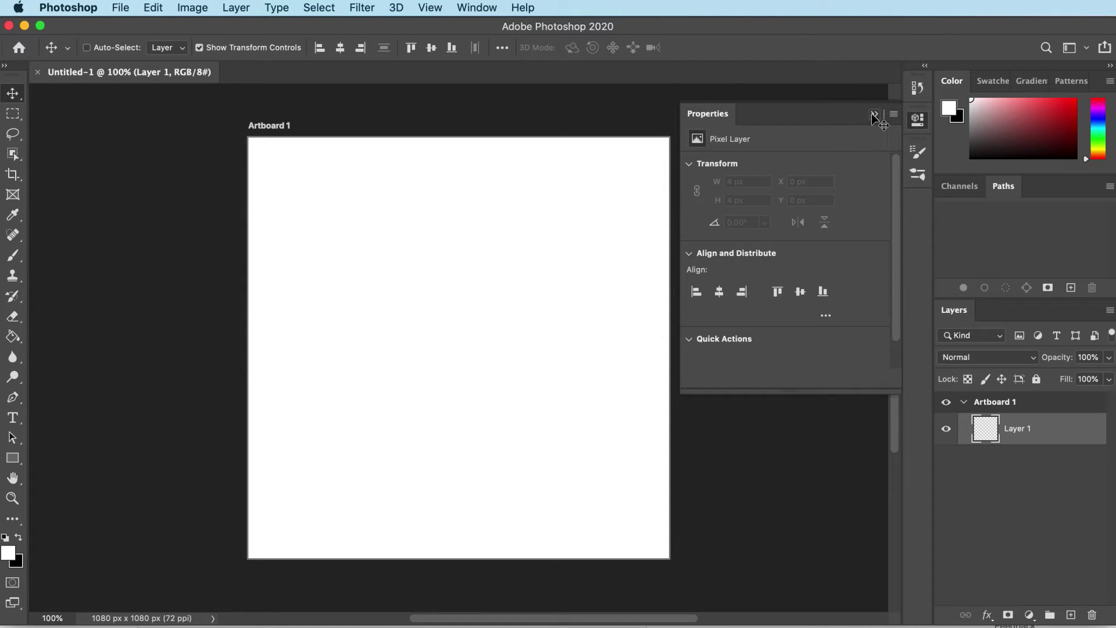
Step: Draw a 743 × 309 px rectangle across the artboard's upper middle
{"action": "left_click", "coordinate": [873, 114]}
{"action": "left_click", "coordinate": [13, 461]}
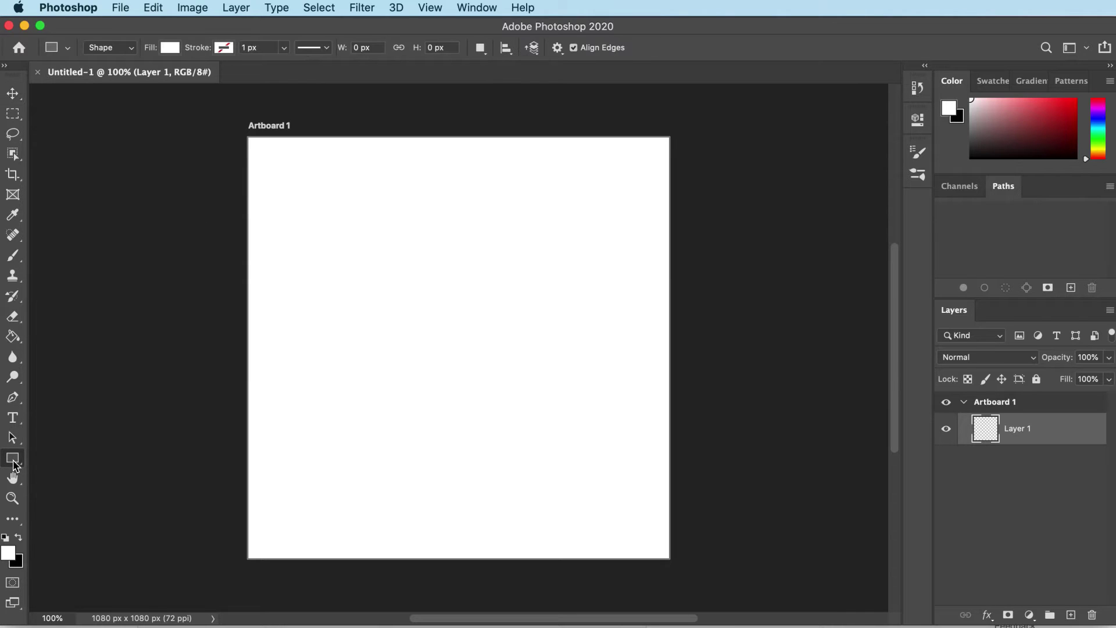
{"action": "left_click_drag", "start_coordinate": [302, 257], "coordinate": [594, 378]}
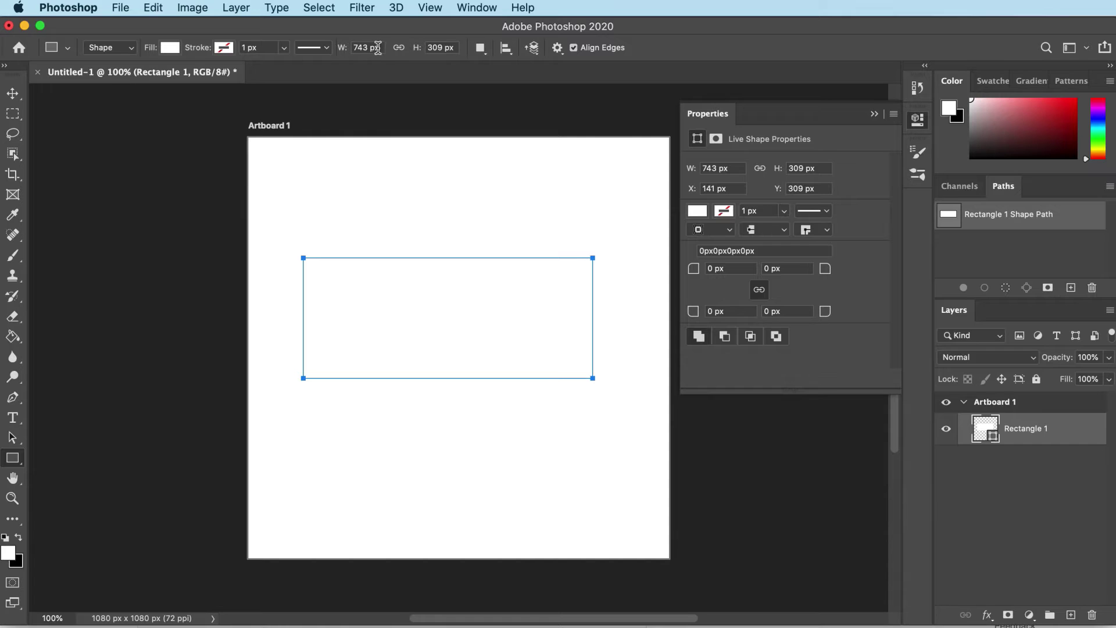
{"action": "left_click", "coordinate": [371, 47]}
{"action": "left_click", "coordinate": [454, 47]}
{"action": "left_click", "coordinate": [378, 47]}
{"action": "key", "text": "super+Tab"}
{"action": "key", "text": "super+Tab"}
Step: Multiply the circumference in Calculator (10.052), then enter a 10.05 px width and 5 px height
{"action": "key", "text": "super+Tab"}
{"action": "key", "text": "super+Tab"}
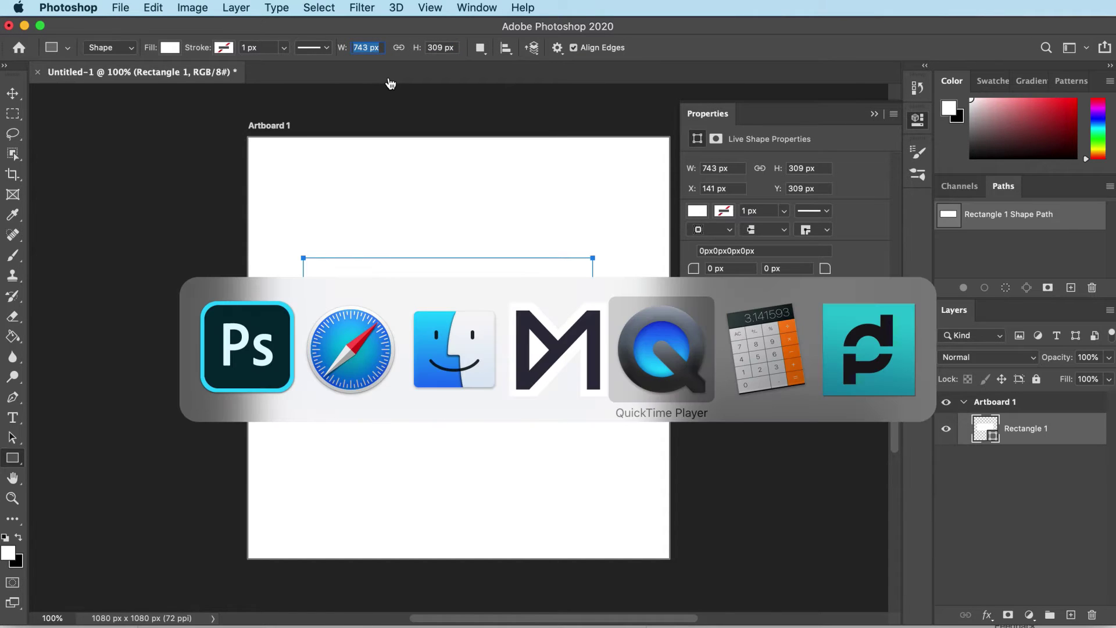
{"action": "key", "text": "super+Tab"}
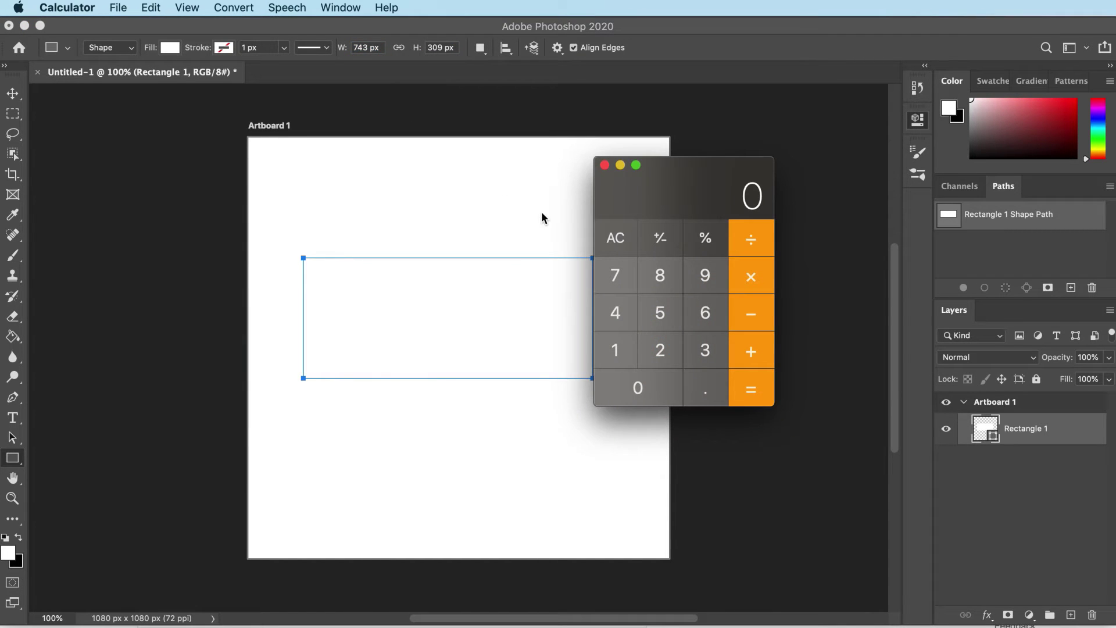
{"action": "type", "text": "25"}
{"action": "type", "text": ".13"}
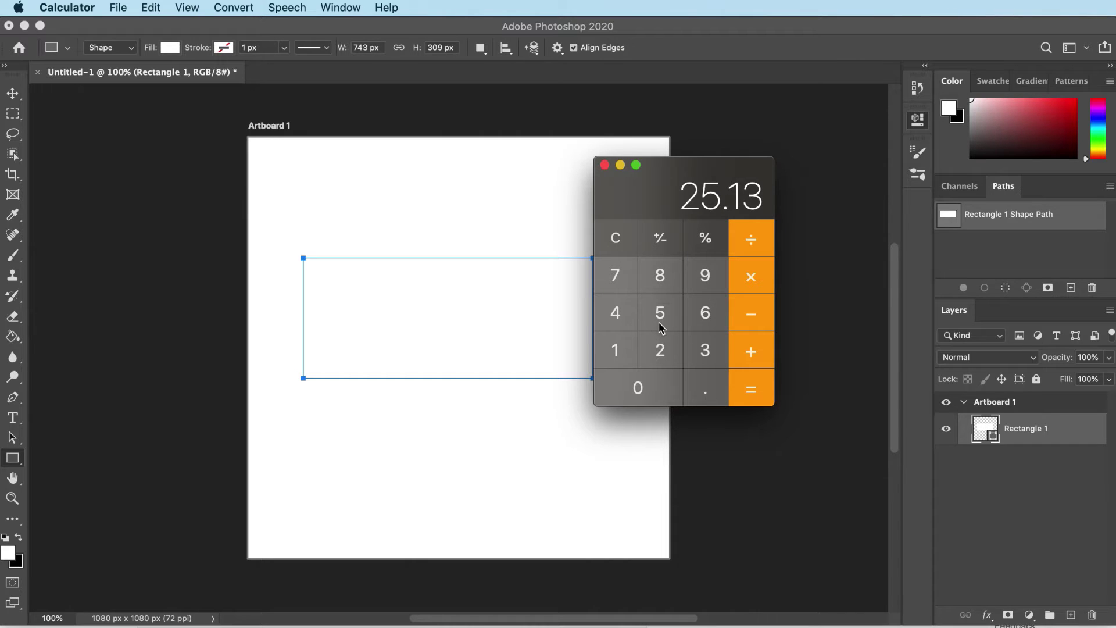
{"action": "left_click", "coordinate": [752, 282]}
{"action": "type", "text": "0"}
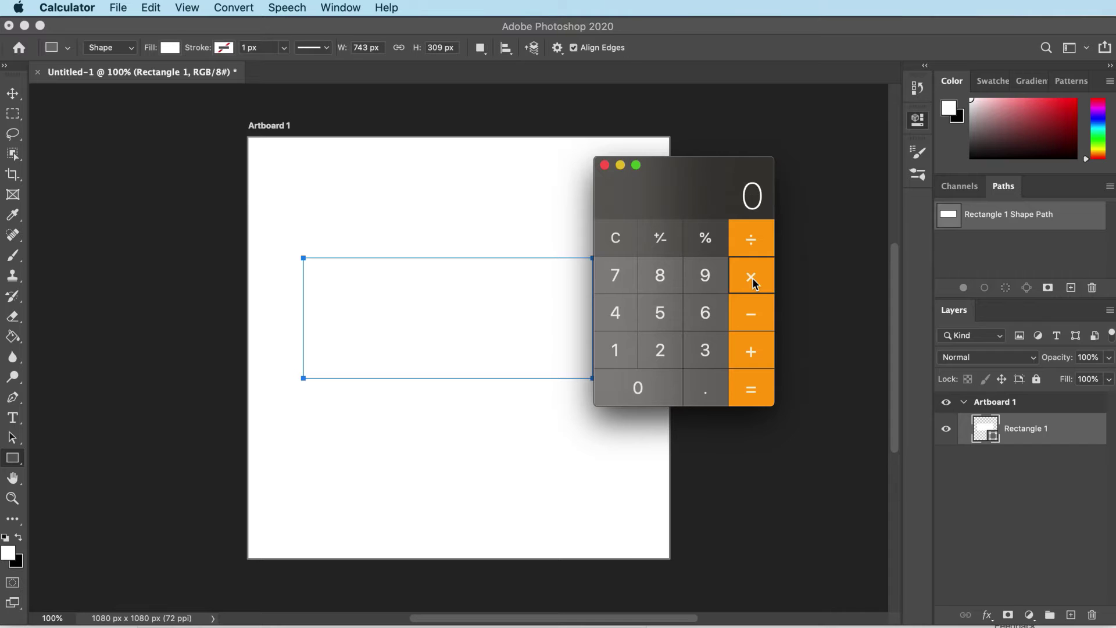
{"action": "type", "text": ".4"}
{"action": "left_click", "coordinate": [752, 392]}
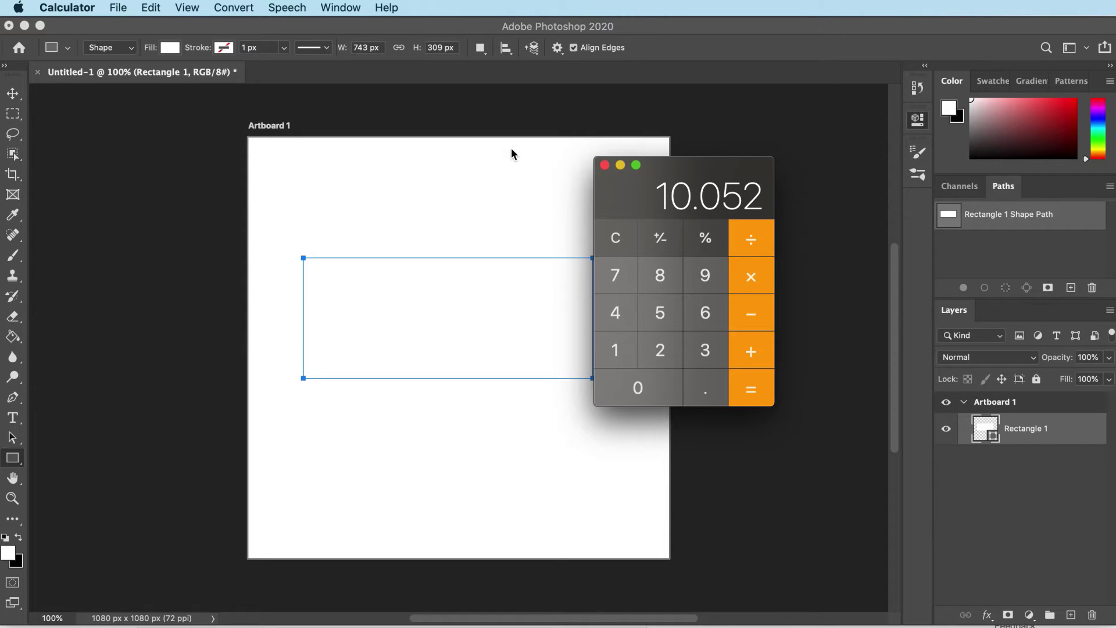
{"action": "left_click", "coordinate": [365, 47]}
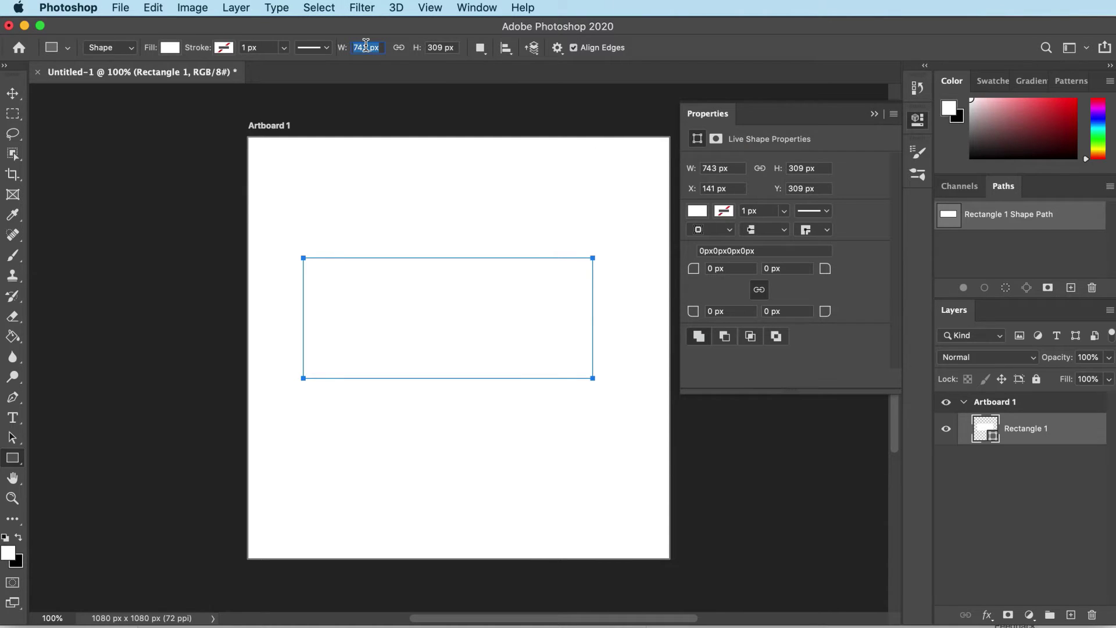
{"action": "type", "text": "10.0"}
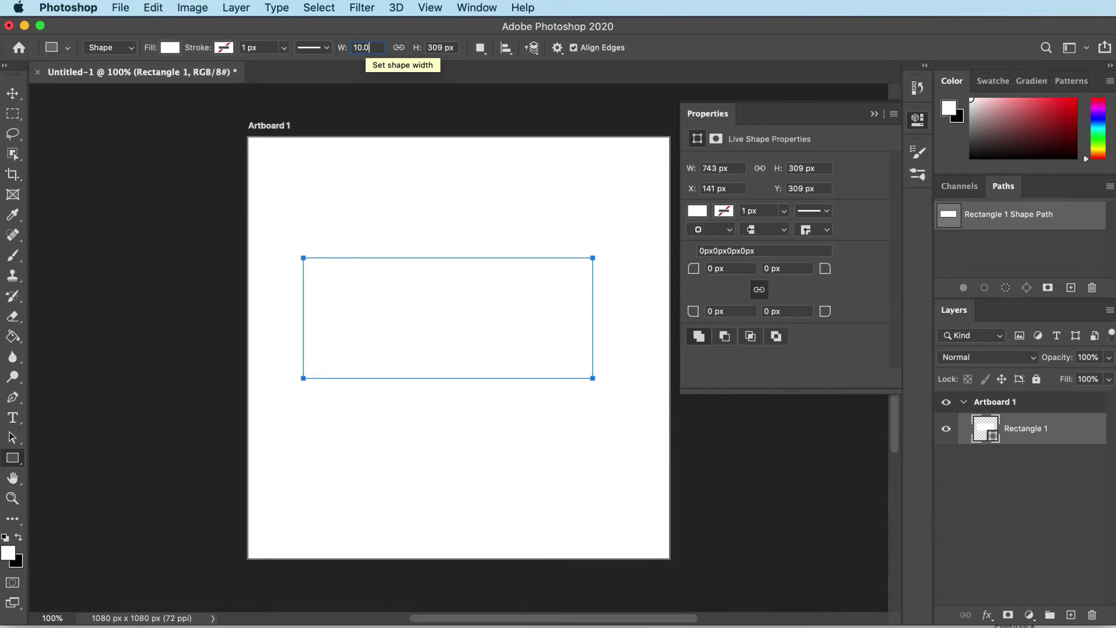
{"action": "type", "text": "5"}
{"action": "key", "text": "Return"}
{"action": "left_click", "coordinate": [441, 47]}
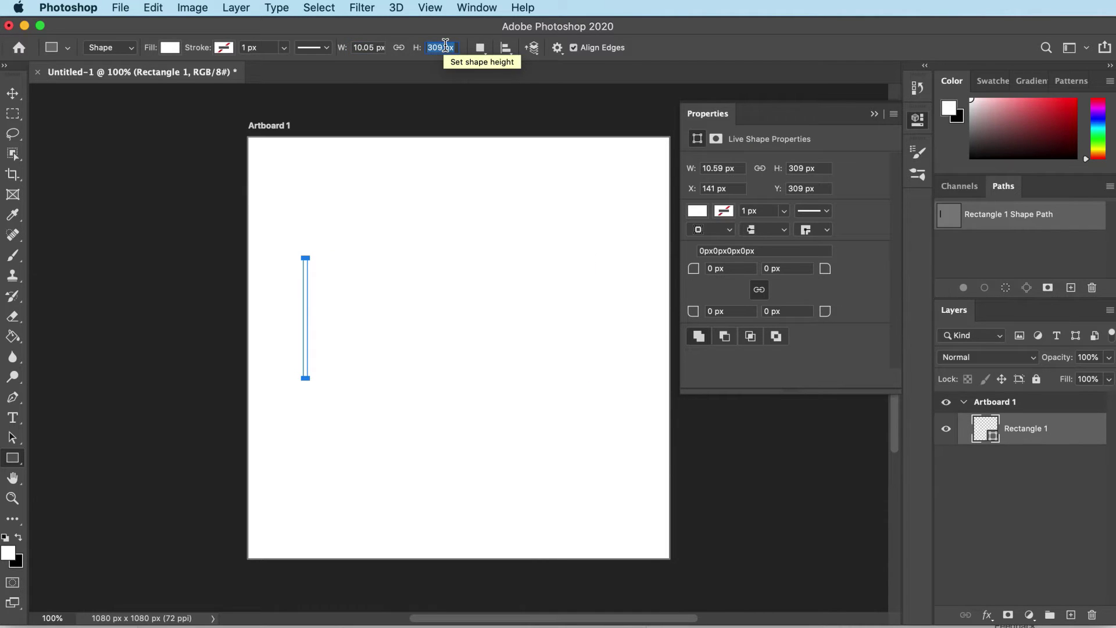
{"action": "type", "text": "5"}
{"action": "key", "text": "Return"}
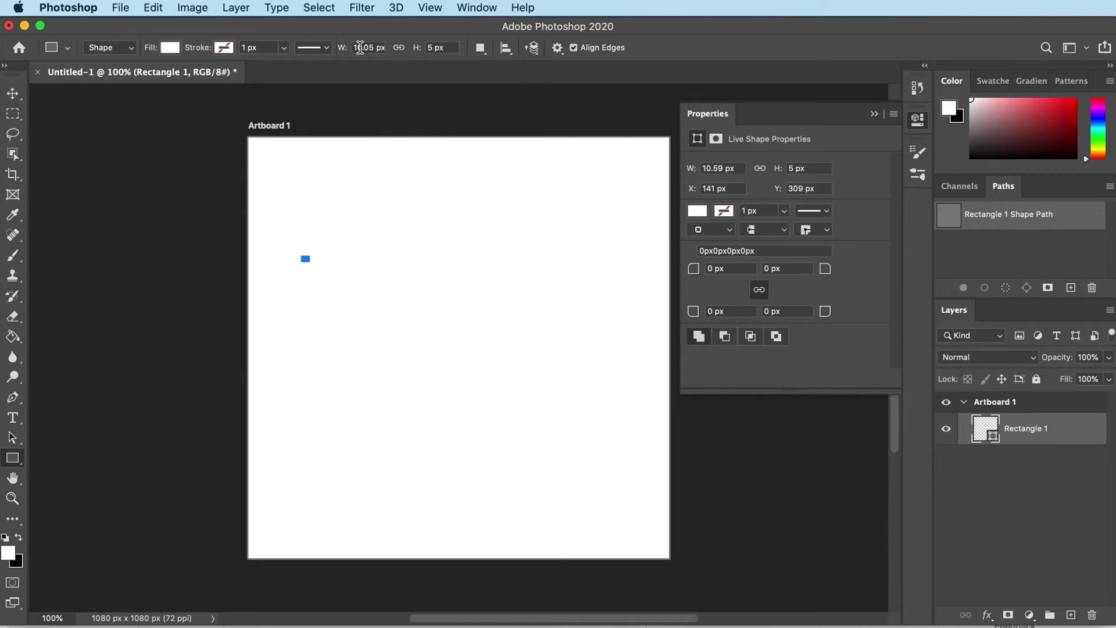
Step: Resize the rectangle to about 1059 × 500 px and rename its layer Tier 1
{"action": "left_click", "coordinate": [359, 47]}
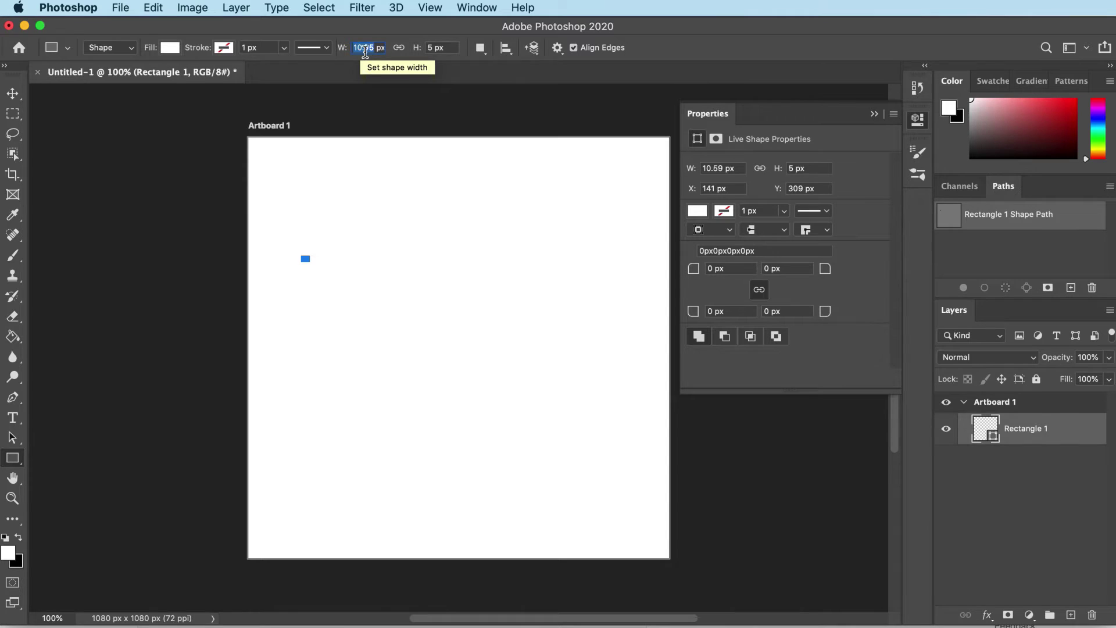
{"action": "left_click", "coordinate": [357, 47]}
{"action": "left_click", "coordinate": [431, 47]}
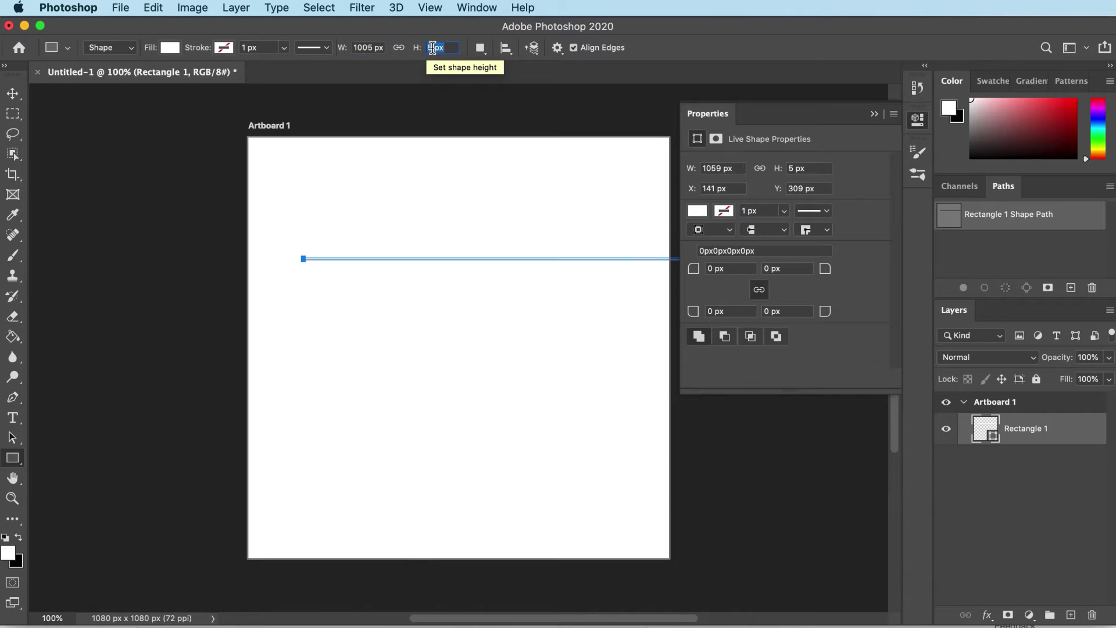
{"action": "type", "text": "500"}
{"action": "key", "text": "Return"}
{"action": "double_click", "coordinate": [1026, 427]}
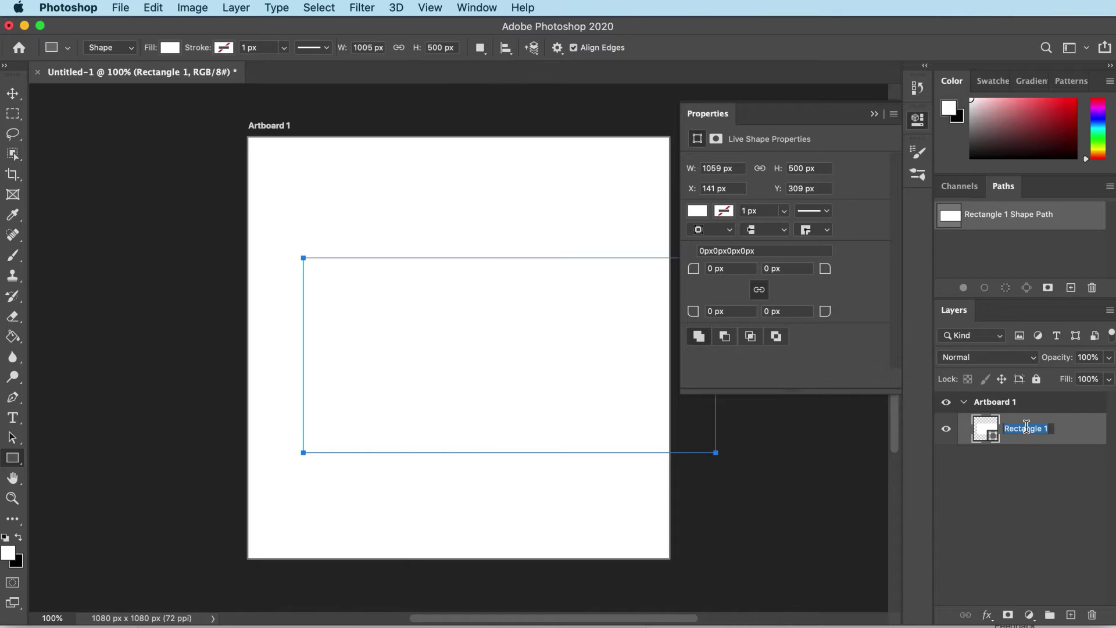
{"action": "type", "text": "Tier"}
{"action": "key", "text": "Return"}
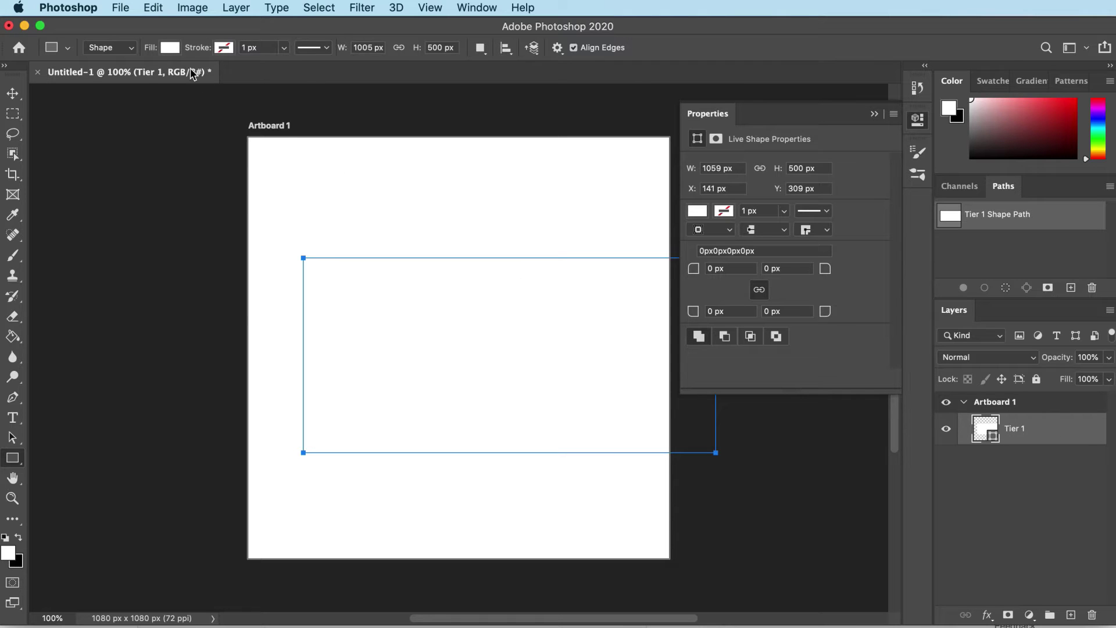
Step: Fill Tier 1 with red from the Fill swatches
{"action": "left_click", "coordinate": [175, 49]}
{"action": "left_click", "coordinate": [72, 131]}
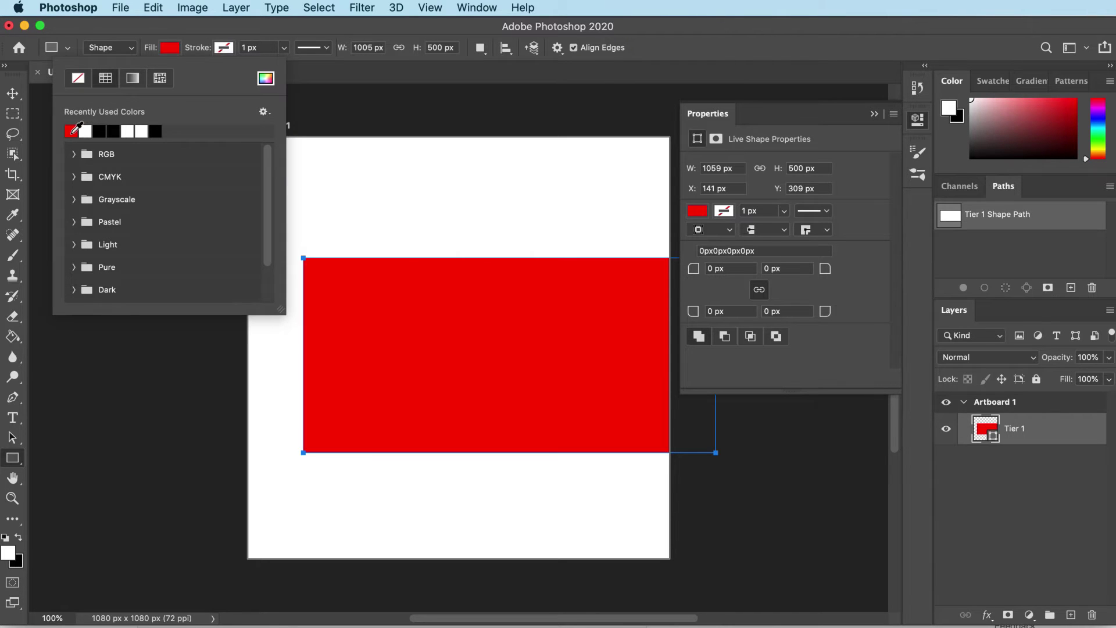
{"action": "left_click", "coordinate": [1003, 500]}
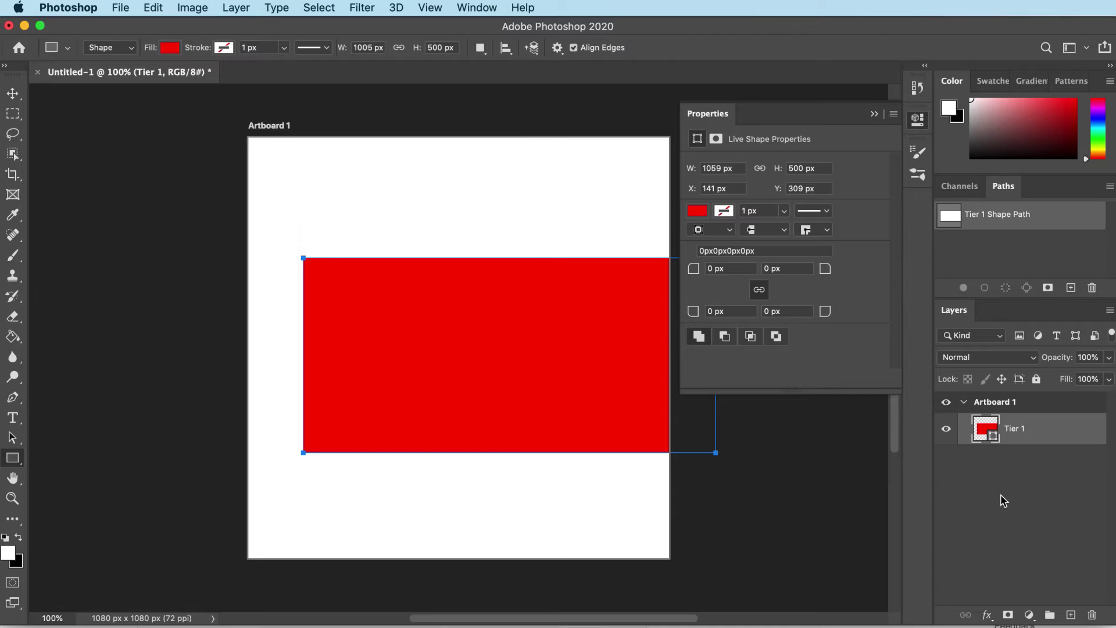
{"action": "key", "text": "super+Tab"}
{"action": "key", "text": "super+Tab"}
{"action": "key", "text": "super+Tab"}
{"action": "key", "text": "super+Tab"}
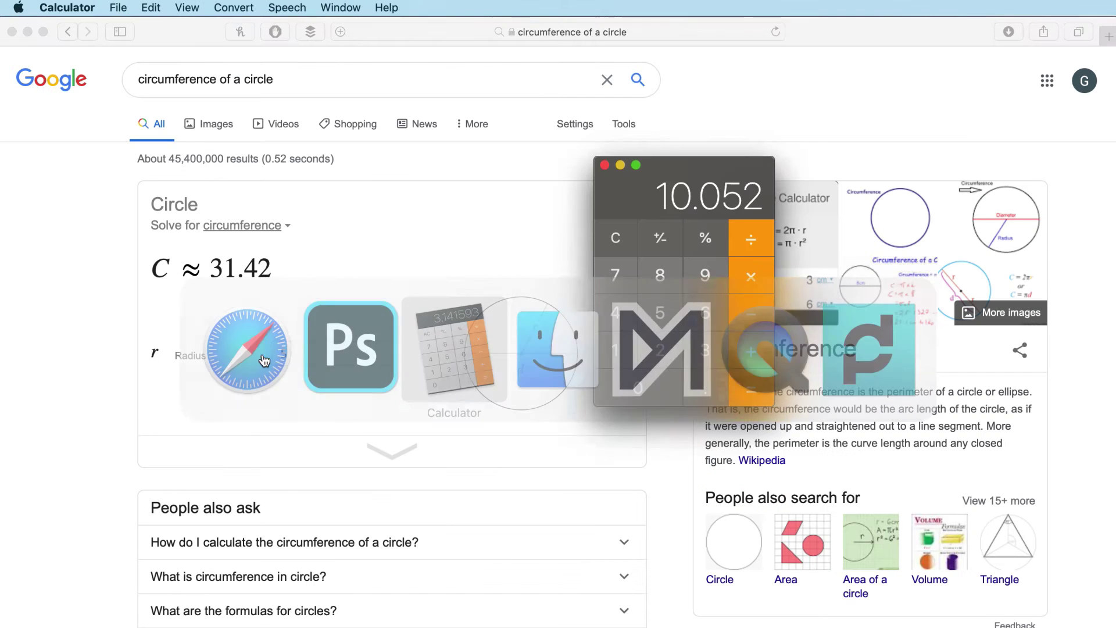
{"action": "type", "text": "3142"}
Step: Calculate the next tier widths in Calculator using radii 6 and 7
{"action": "left_click", "coordinate": [752, 389]}
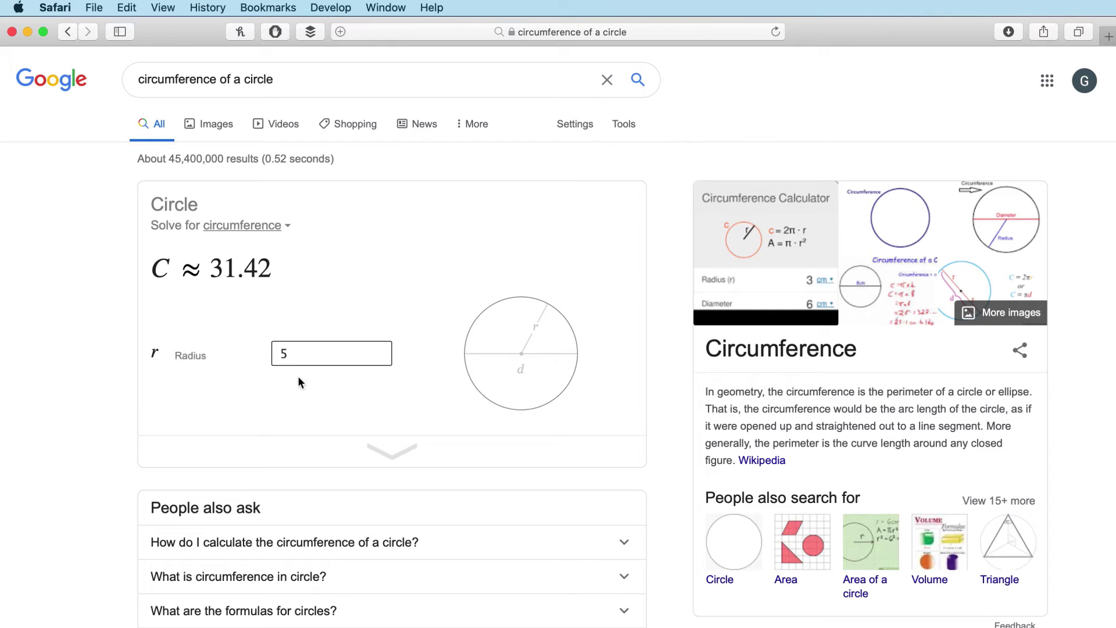
{"action": "key", "text": "BackSpace"}
{"action": "type", "text": "6"}
{"action": "key", "text": "super+Tab"}
{"action": "key", "text": "BackSpace"}
{"action": "key", "text": "BackSpace"}
{"action": "key", "text": "BackSpace"}
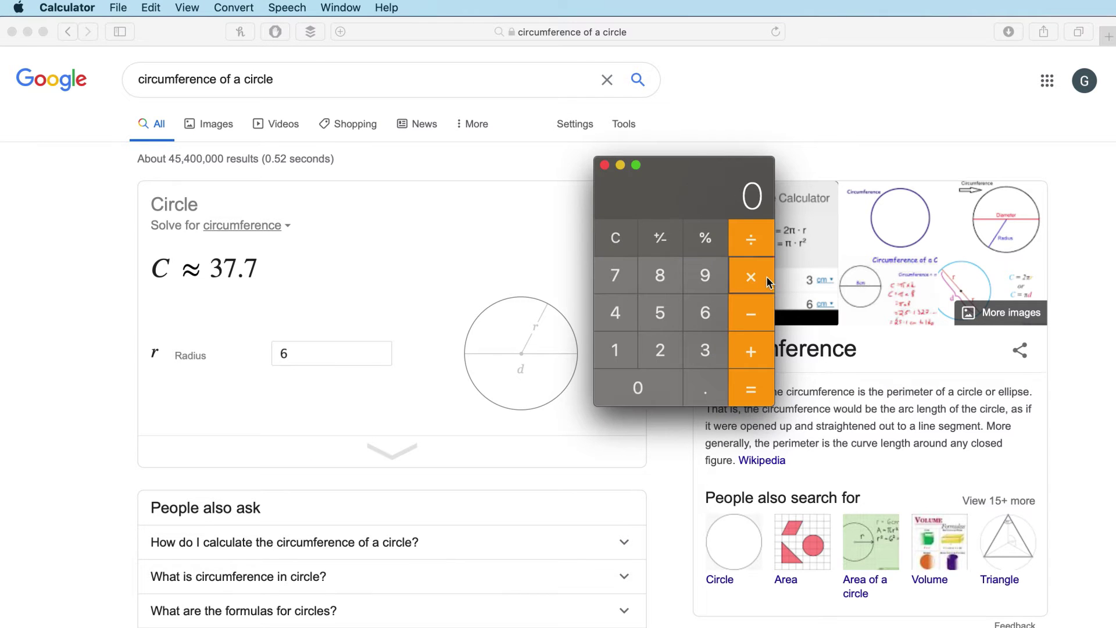
{"action": "type", "text": "1508"}
{"action": "key", "text": "super+Tab"}
{"action": "type", "text": "1508Tier 3"}
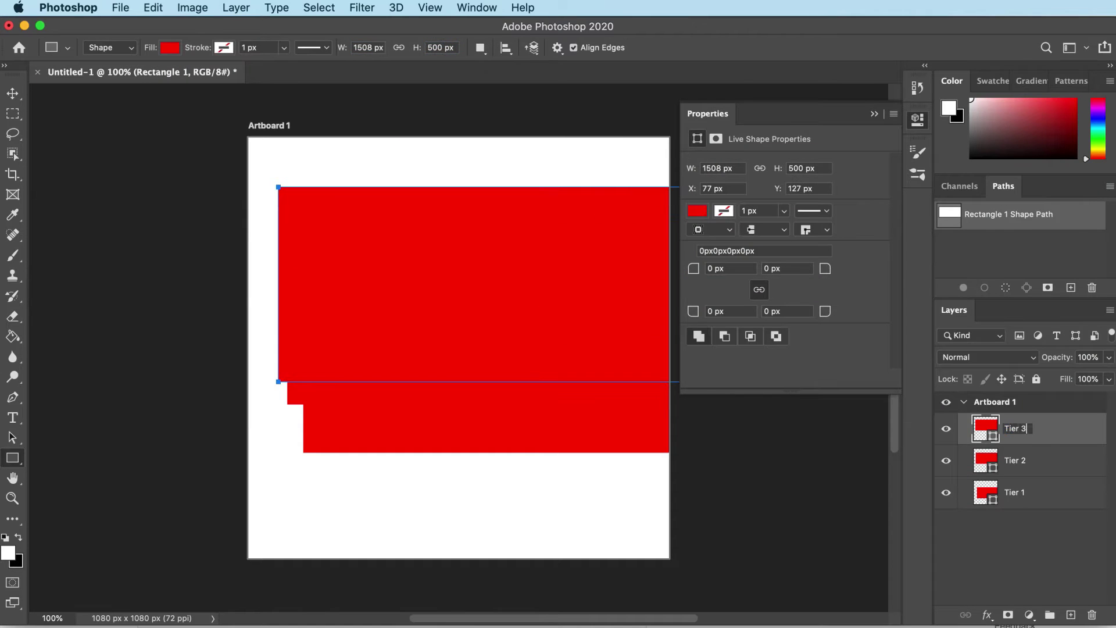
{"action": "key", "text": "super+Tab"}
{"action": "type", "text": "7"}
{"action": "key", "text": "super+Tab"}
{"action": "key", "text": "Escape"}
{"action": "type", "text": "43.98*40"}
{"action": "left_click", "coordinate": [758, 399]}
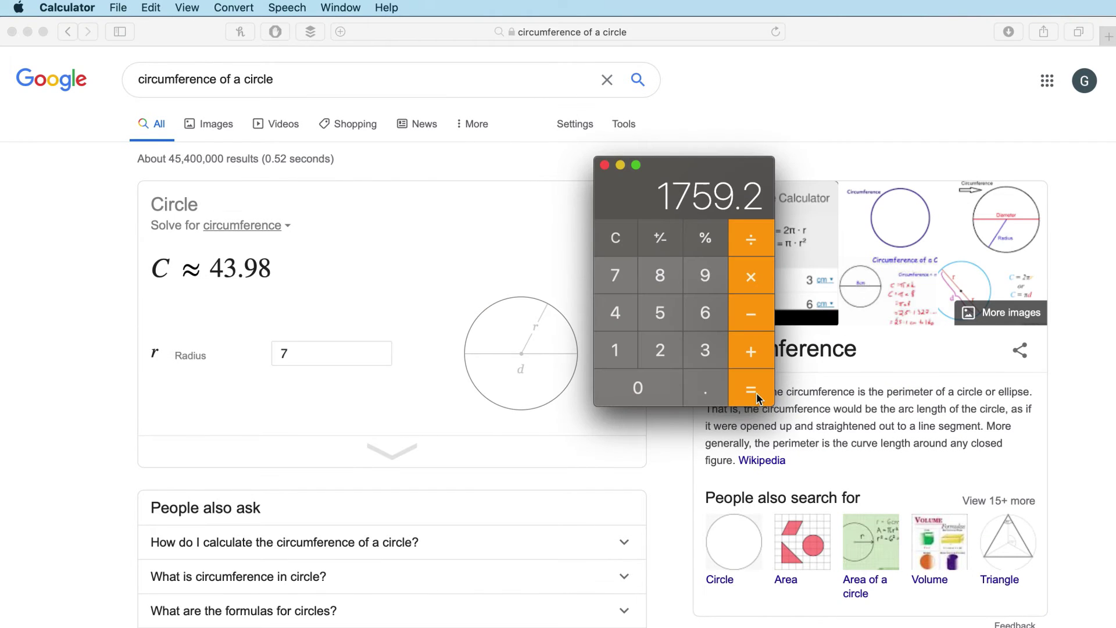
{"action": "key", "text": "super+Tab"}
Step: Draw the Tier 4 rectangle and set its width from the calculated value
{"action": "left_click_drag", "start_coordinate": [267, 169], "coordinate": [588, 374]}
{"action": "left_click", "coordinate": [367, 48]}
{"action": "type", "text": "1760Tier 4"}
{"action": "key", "text": "super+Tab"}
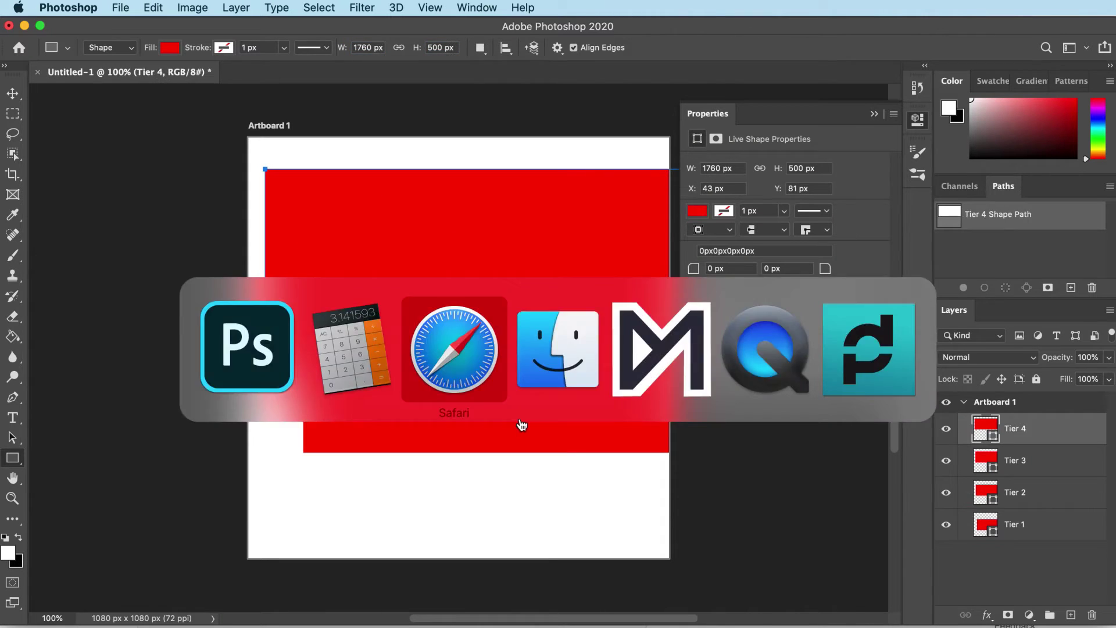
{"action": "key", "text": "shift+Tab"}
{"action": "type", "text": "50.27*40="}
{"action": "key", "text": "super+Tab"}
{"action": "left_click", "coordinate": [366, 47]}
{"action": "type", "text": "2011"}
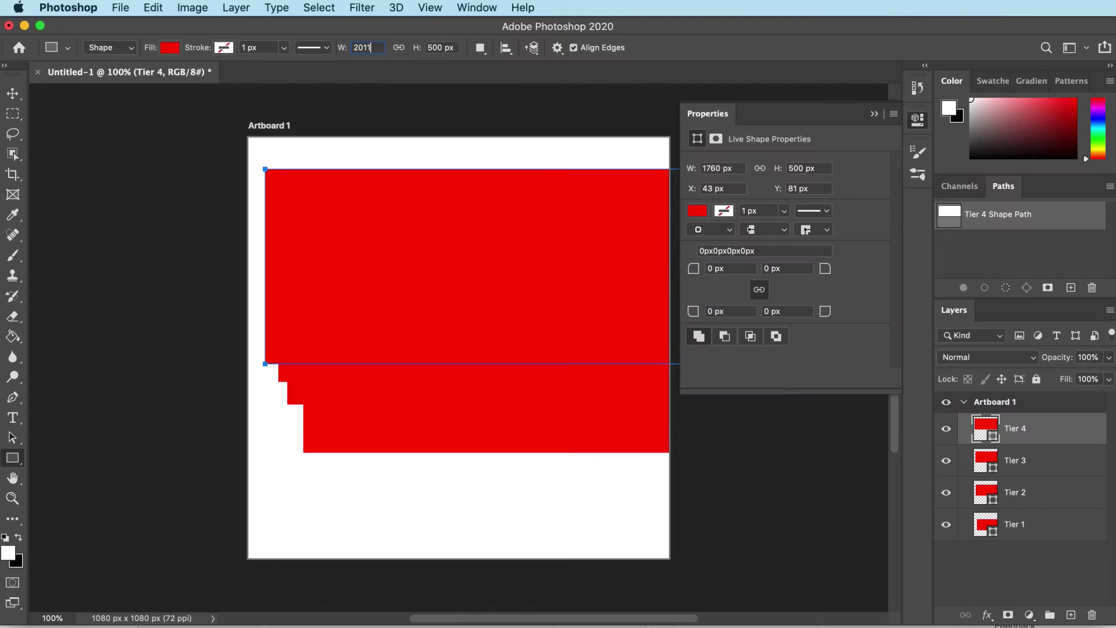
Step: Draw the widest, 2011 px fifth rectangle and name its layer Tier 5
{"action": "left_click_drag", "start_coordinate": [258, 155], "coordinate": [592, 363]}
{"action": "left_click", "coordinate": [366, 47]}
{"action": "type", "text": "2011"}
{"action": "key", "text": "Return"}
{"action": "double_click", "coordinate": [1015, 427]}
{"action": "type", "text": "Tier 5"}
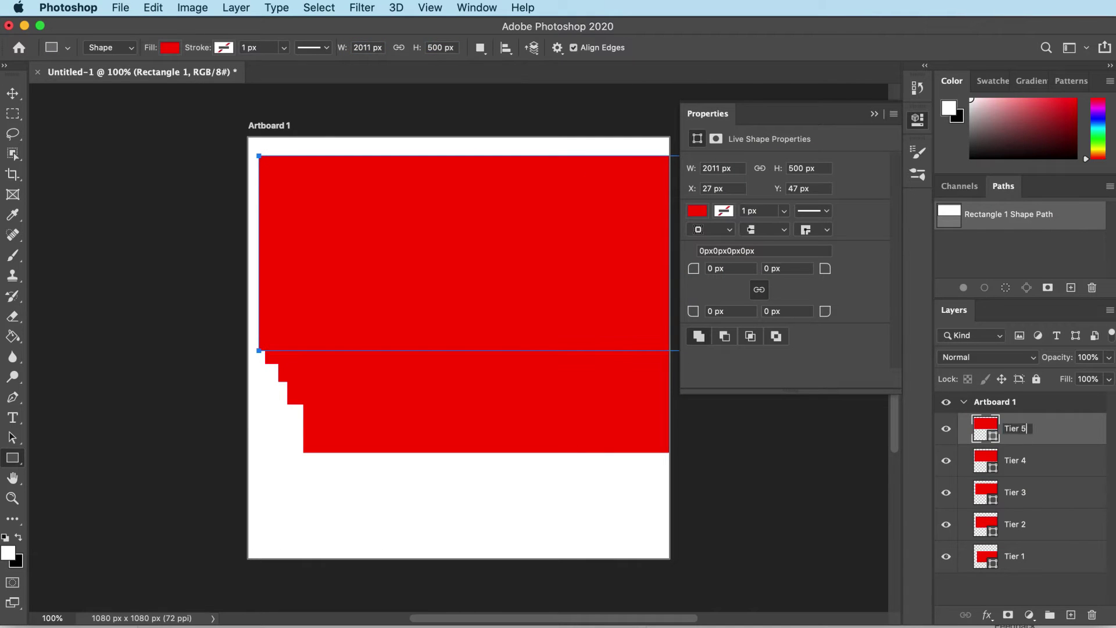
{"action": "key", "text": "Return"}
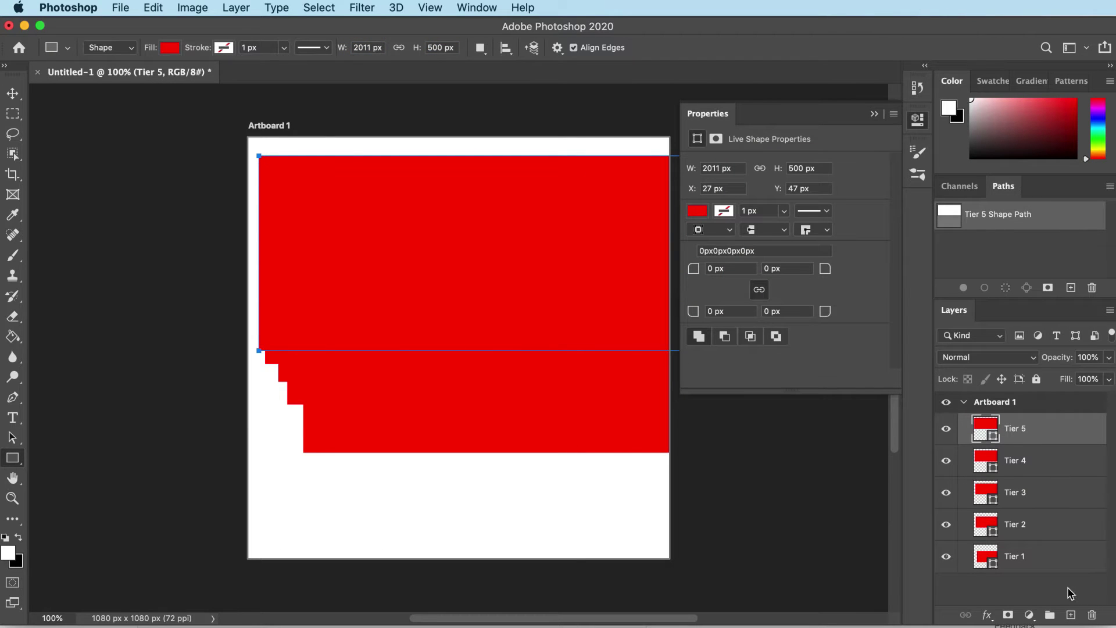
Step: Select Tier 1–5 and align their horizontal and vertical centres
{"action": "left_click", "coordinate": [1029, 565], "text": "shift"}
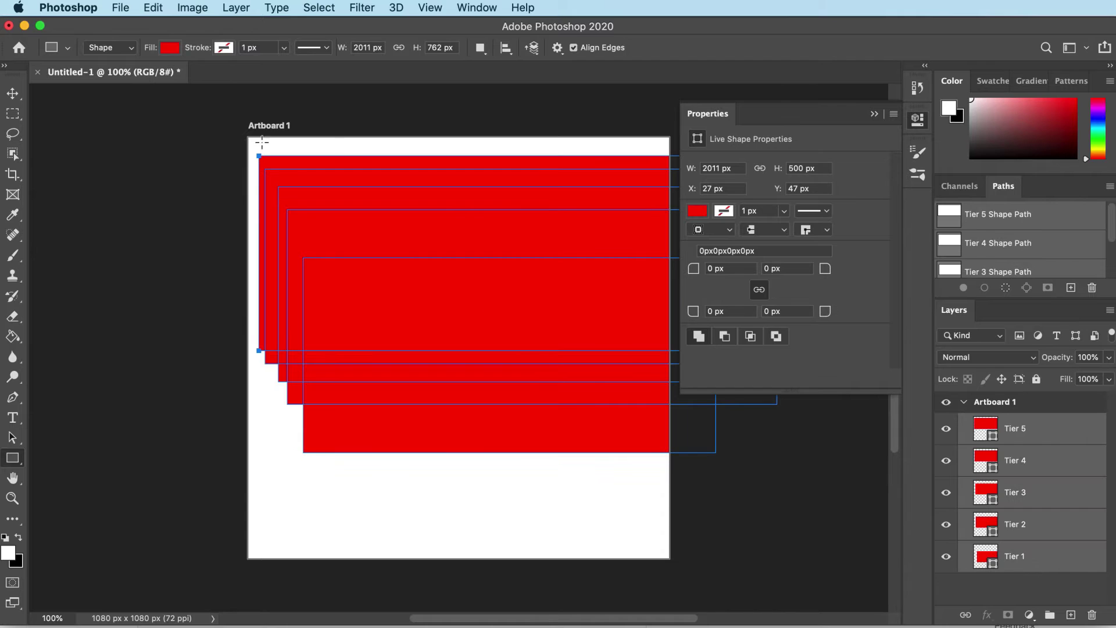
{"action": "left_click", "coordinate": [13, 93]}
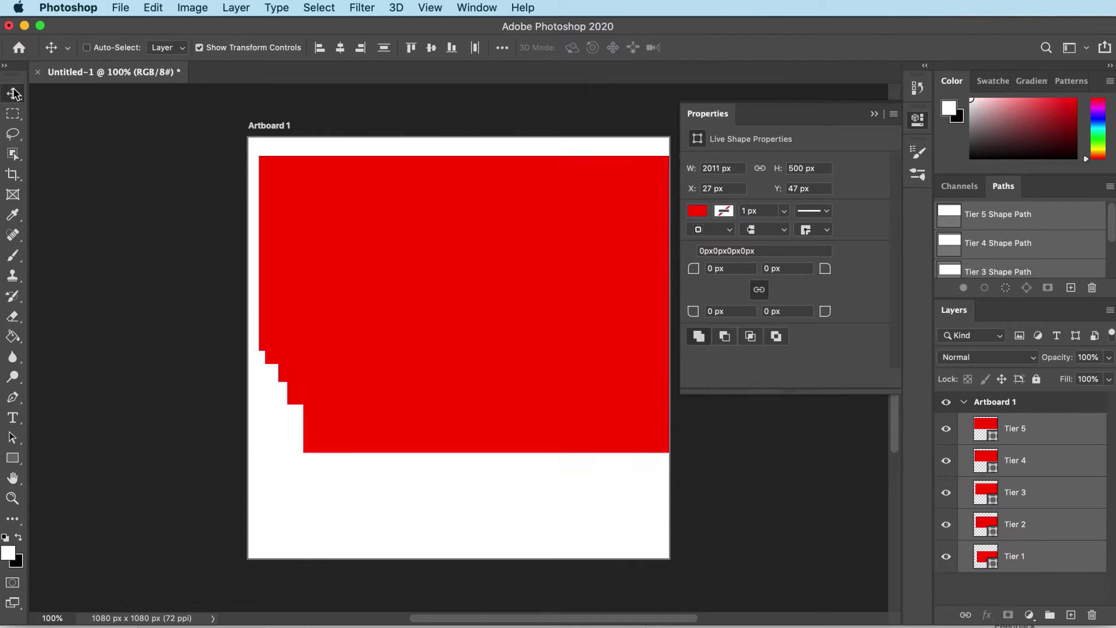
{"action": "left_click", "coordinate": [340, 50]}
{"action": "left_click", "coordinate": [434, 53]}
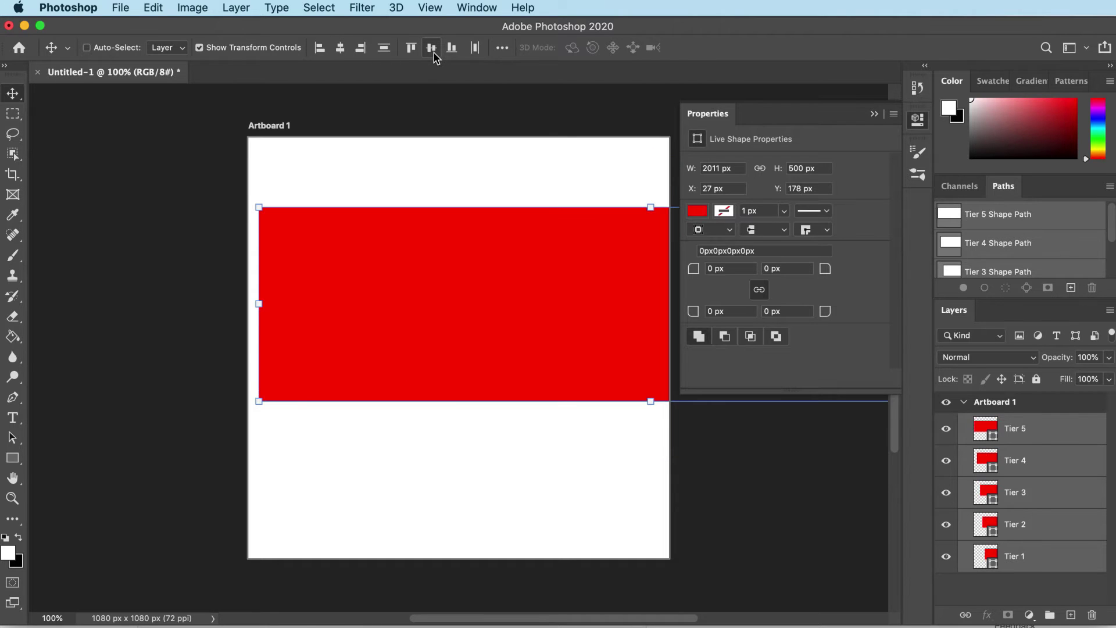
{"action": "left_click", "coordinate": [875, 114]}
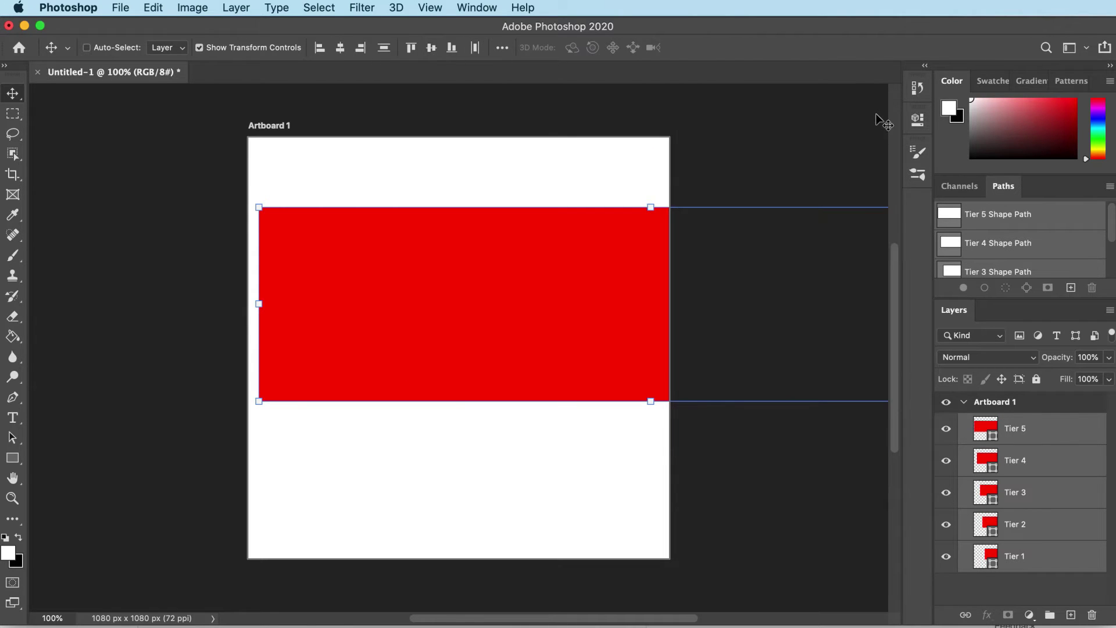
Step: Scale the tiers together to about 44% and move them to the artboard bottom
{"action": "left_click", "coordinate": [259, 208]}
{"action": "left_click_drag", "start_coordinate": [259, 209], "coordinate": [680, 399]}
{"action": "mouse_move", "coordinate": [812, 374]}
{"action": "left_mouse_down"}
{"action": "mouse_move", "coordinate": [391, 487]}
{"action": "mouse_move", "coordinate": [404, 499]}
{"action": "left_mouse_up"}
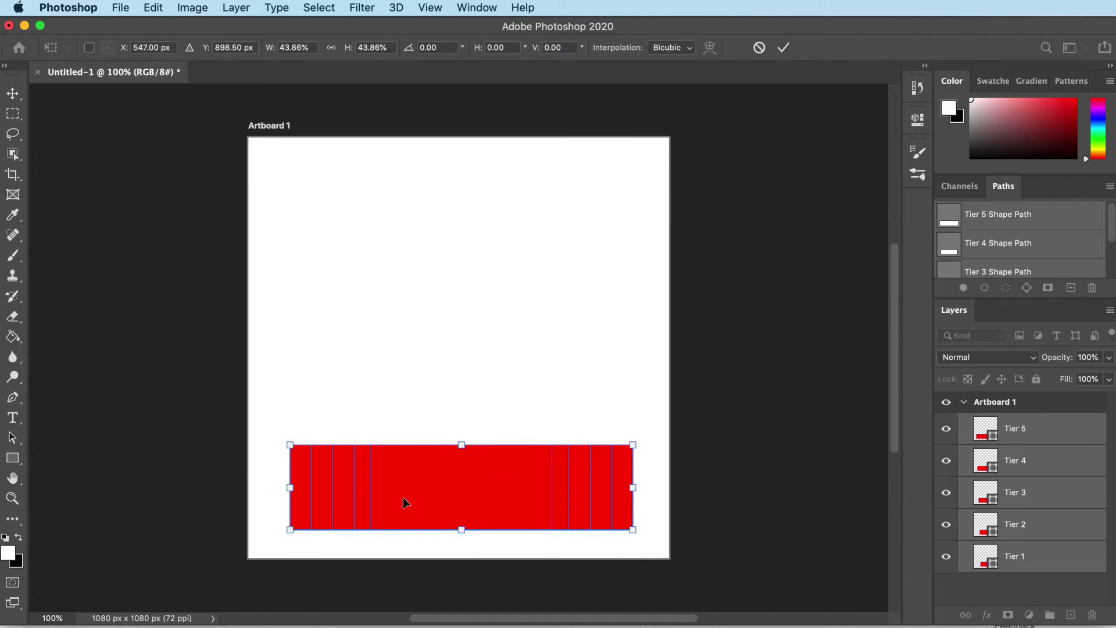
{"action": "left_click", "coordinate": [1015, 584]}
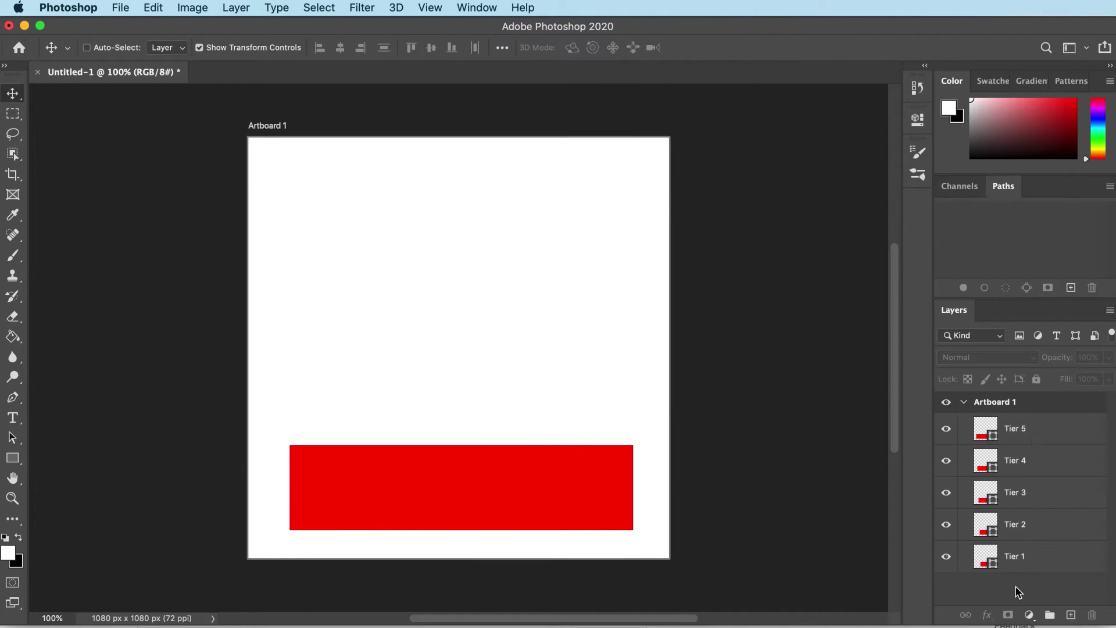
Step: Move Tiers 4, 3, 2 and 1 upward into a stepped cake stack
{"action": "left_click", "coordinate": [1017, 465]}
{"action": "left_click_drag", "start_coordinate": [448, 490], "coordinate": [450, 398]}
{"action": "left_click", "coordinate": [1022, 493]}
{"action": "left_click_drag", "start_coordinate": [549, 487], "coordinate": [548, 316]}
{"action": "left_click", "coordinate": [1016, 525]}
{"action": "left_click_drag", "start_coordinate": [446, 436], "coordinate": [439, 208]}
{"action": "scroll", "coordinate": [439, 175], "scroll_direction": "up", "scroll_amount": 5}
{"action": "scroll", "coordinate": [409, 242], "scroll_direction": "down", "scroll_amount": 5}
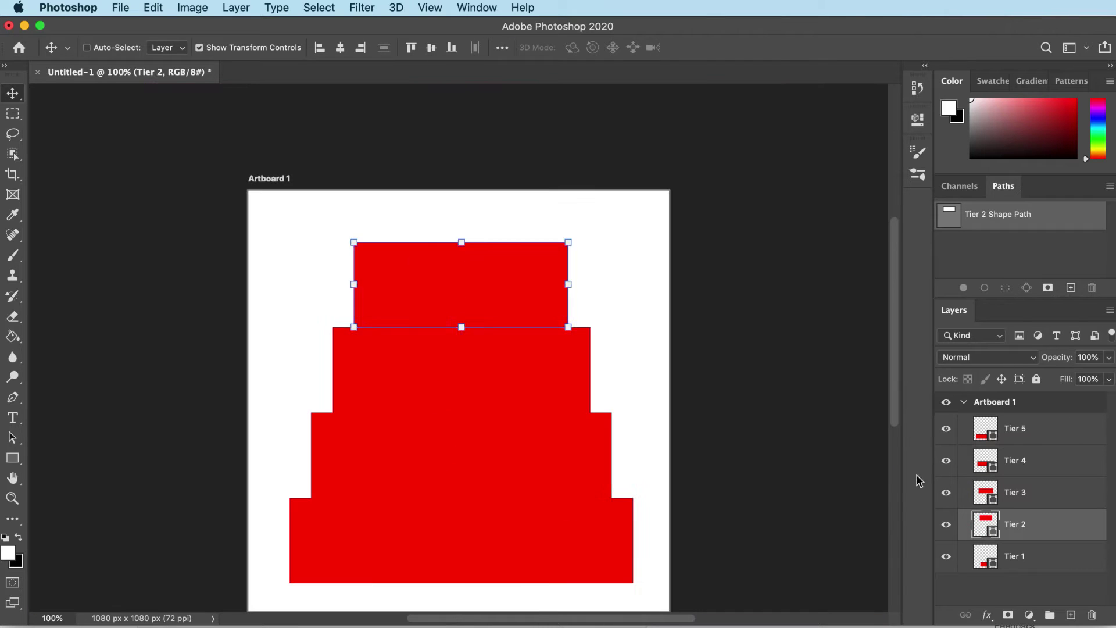
{"action": "left_click", "coordinate": [1014, 556]}
{"action": "left_click_drag", "start_coordinate": [461, 544], "coordinate": [461, 203]}
Step: Scale the whole cake to about 90% to fill the artboard
{"action": "key", "text": "ctrl+alt+a"}
{"action": "key", "text": "ctrl+t"}
{"action": "left_click_drag", "start_coordinate": [501, 418], "coordinate": [512, 429]}
{"action": "scroll", "coordinate": [512, 428], "scroll_direction": "down", "scroll_amount": 3}
{"action": "key", "text": "Return"}
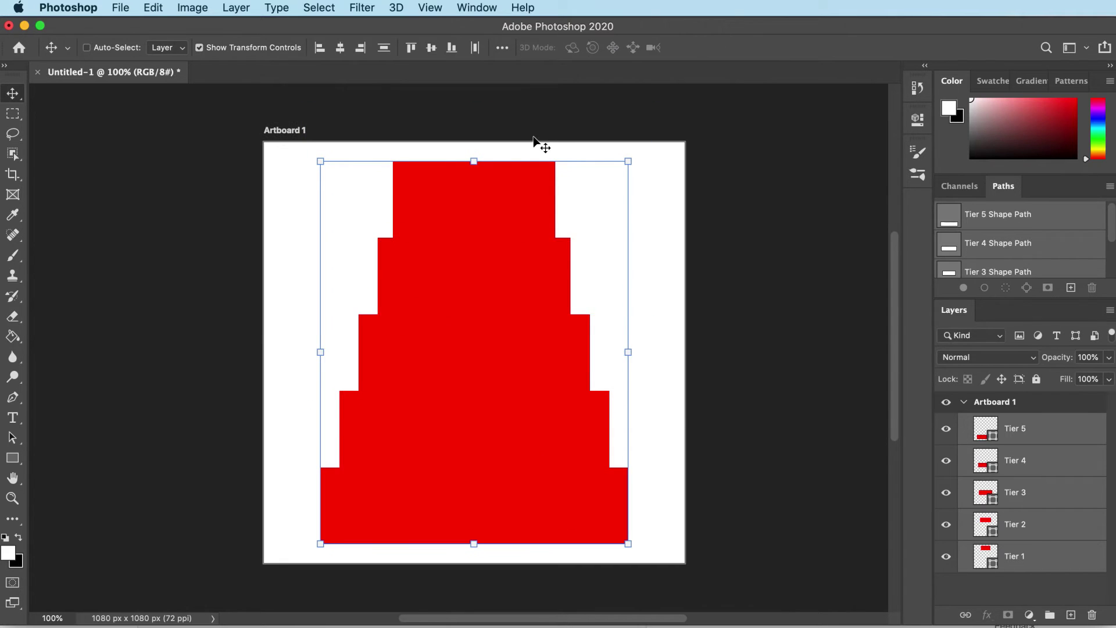
{"action": "key", "text": "super+Tab"}
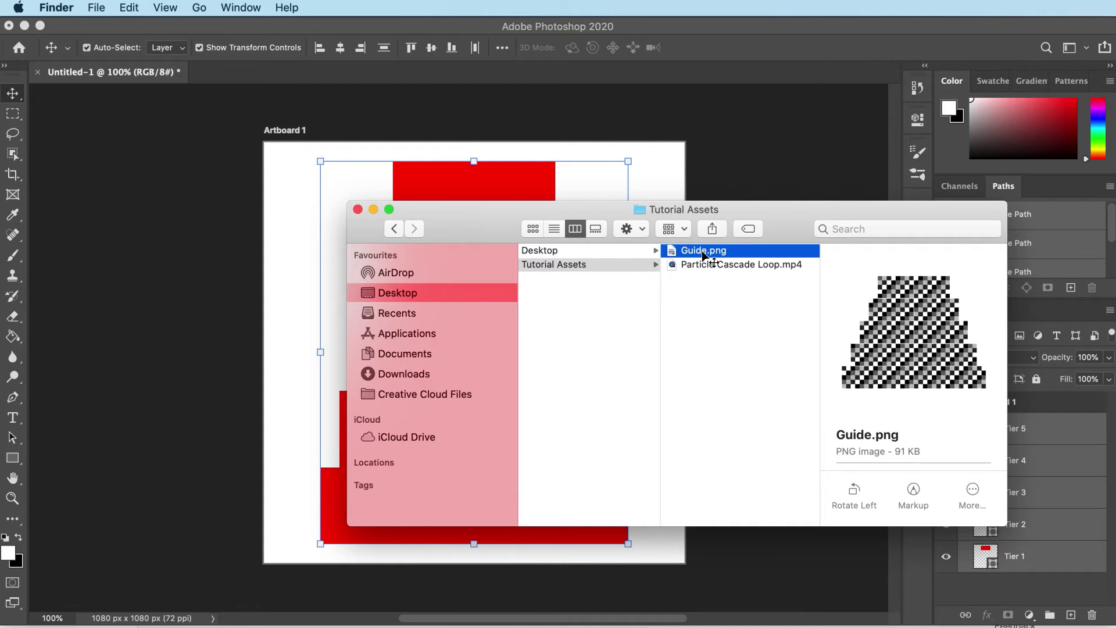
Step: Place Guide.png on the artboard and group Tiers 1–5 as Group 1 above it
{"action": "left_click_drag", "start_coordinate": [704, 254], "coordinate": [574, 184]}
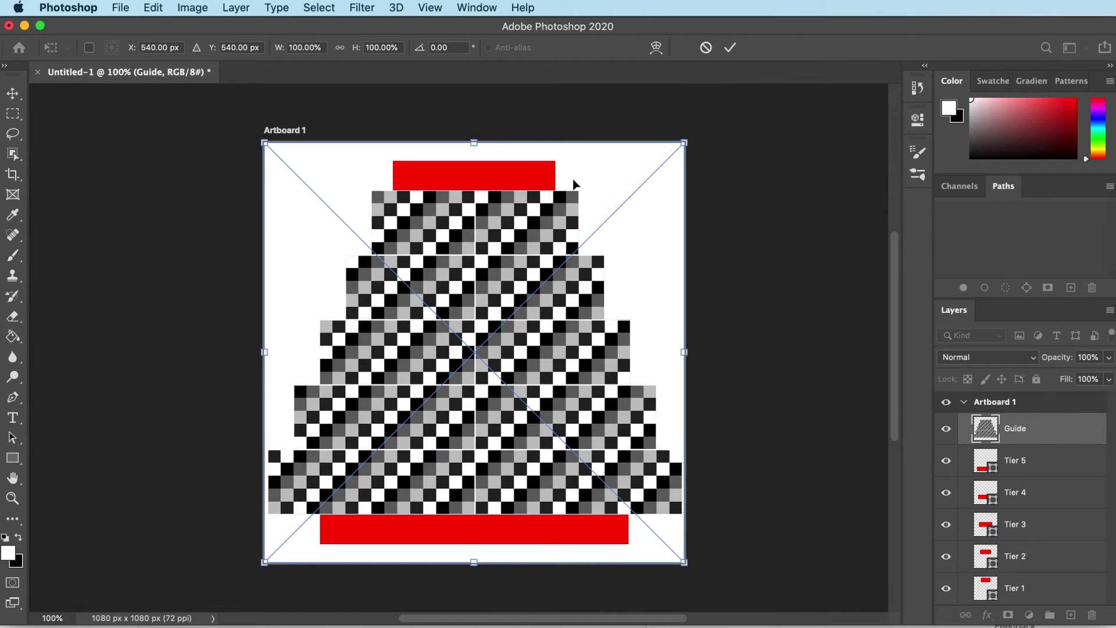
{"action": "key", "text": "Return"}
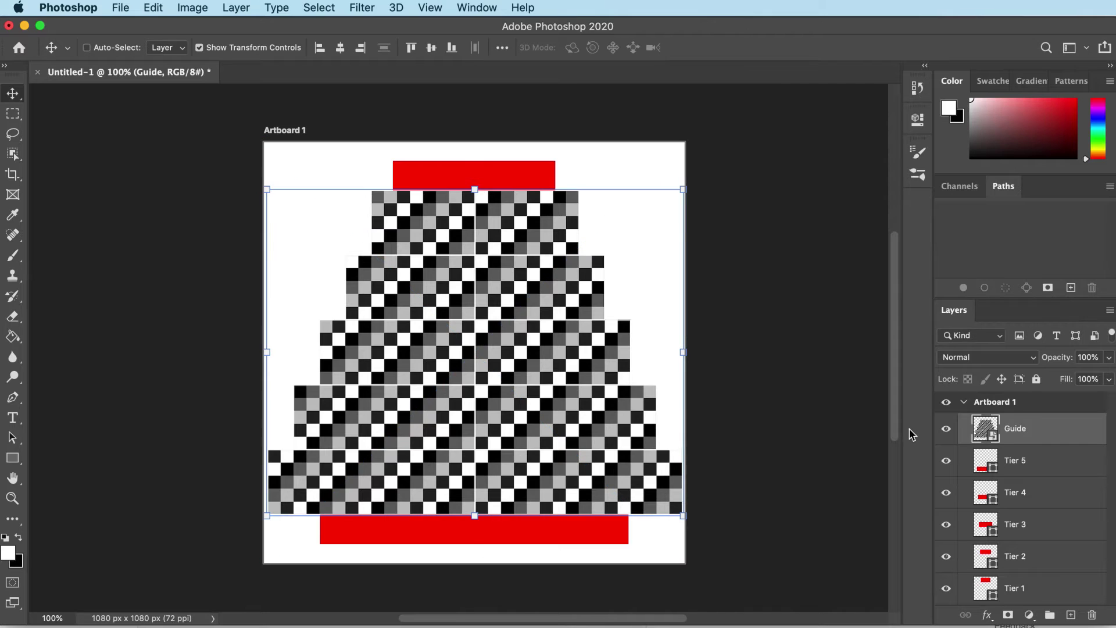
{"action": "left_click", "coordinate": [1027, 465]}
{"action": "left_click", "coordinate": [1010, 589], "text": "shift"}
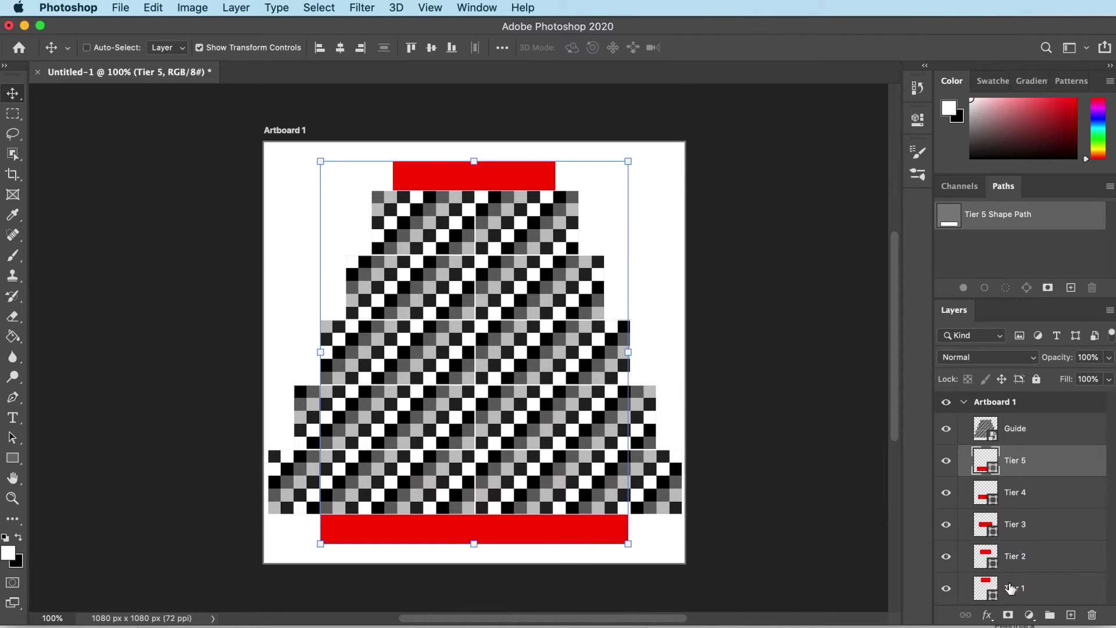
{"action": "key", "text": "ctrl+g"}
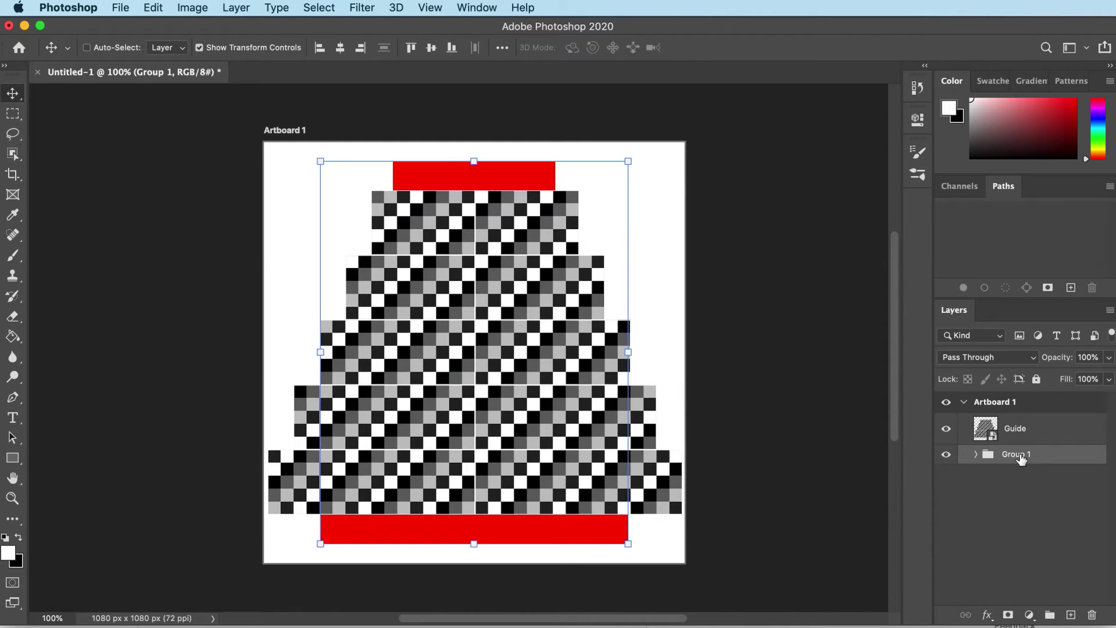
{"action": "left_click_drag", "start_coordinate": [1019, 457], "coordinate": [1018, 421]}
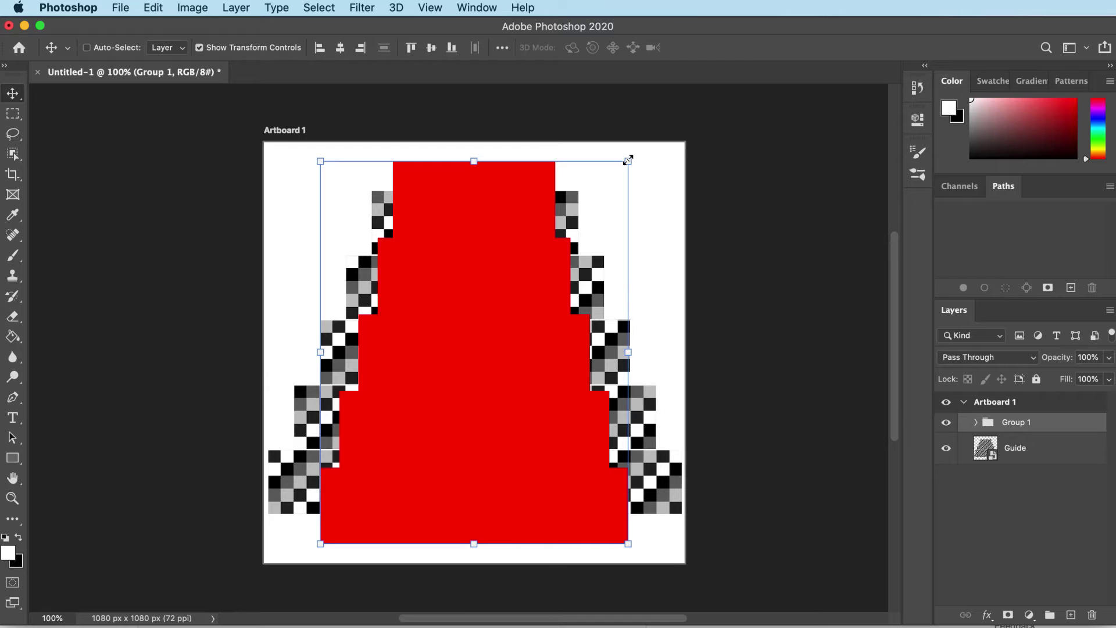
Step: Scale the tier group to 84.22% and nudge it over the checkerboard guide
{"action": "left_click_drag", "start_coordinate": [628, 161], "coordinate": [614, 197]}
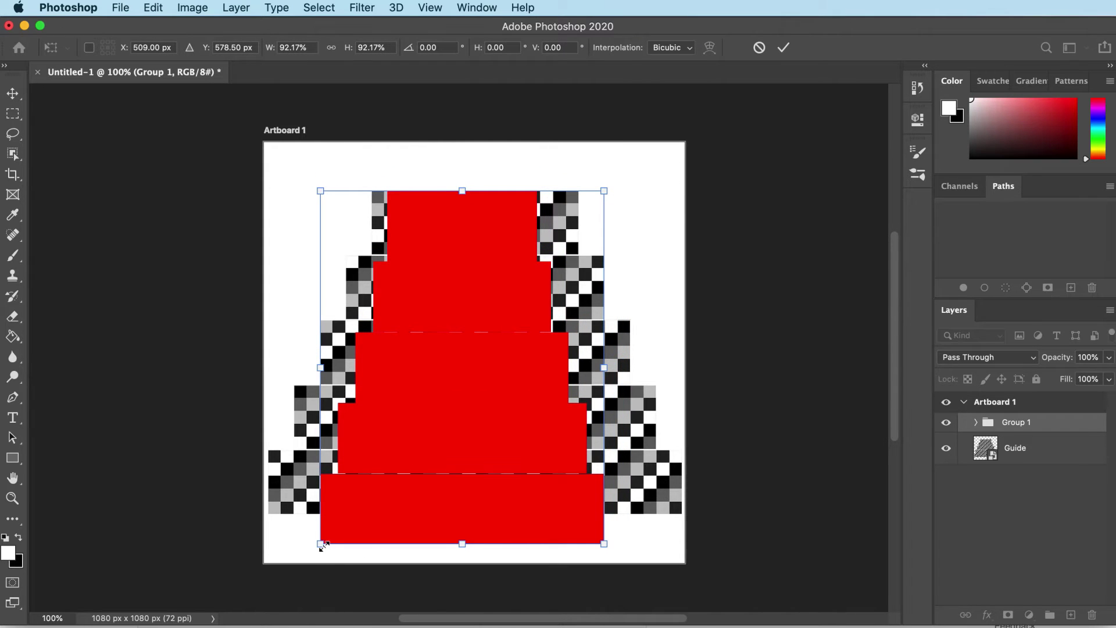
{"action": "left_click_drag", "start_coordinate": [321, 545], "coordinate": [360, 524]}
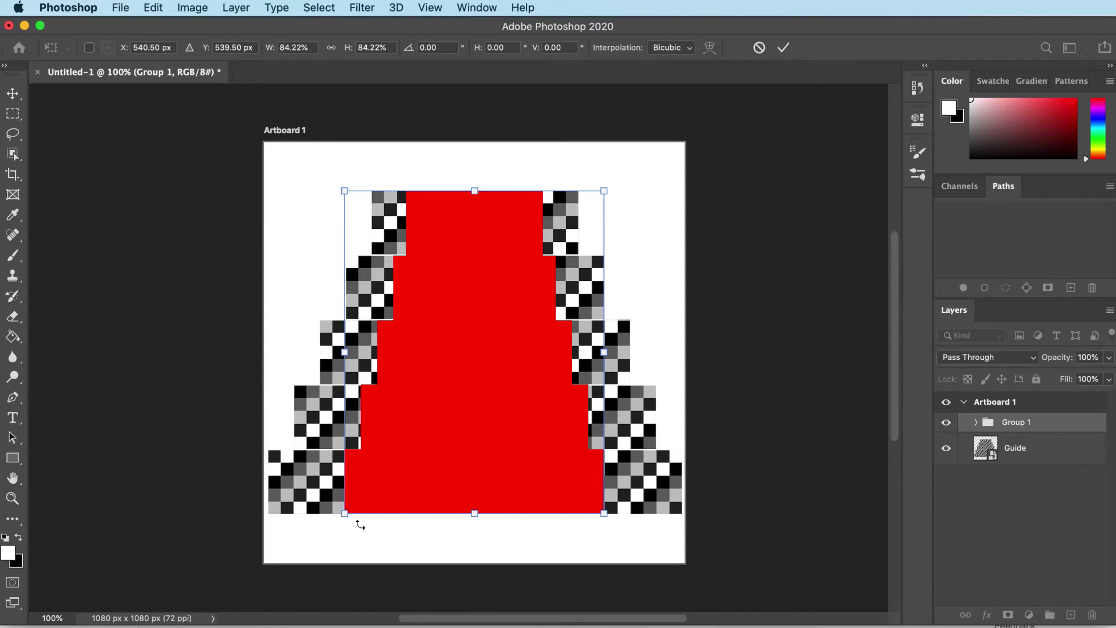
{"action": "left_click_drag", "start_coordinate": [477, 419], "coordinate": [478, 419]}
{"action": "key", "text": "Return"}
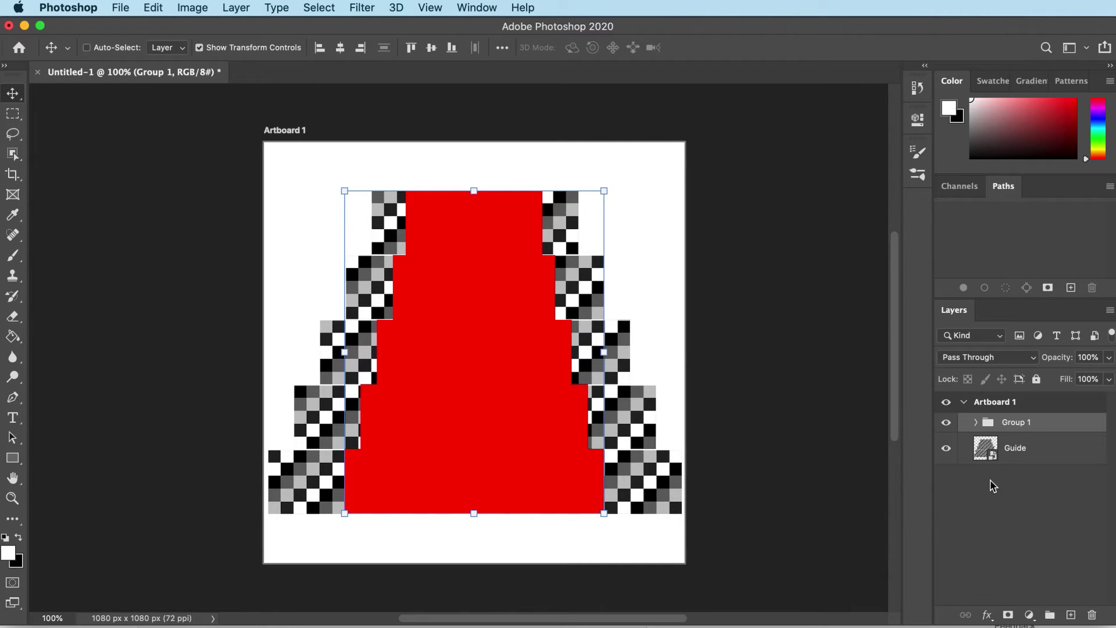
Step: Select the checkerboard Guide layer in Photoshop's layer stack
{"action": "left_click", "coordinate": [1025, 455]}
Step: Move the Guide layer above Group 1 and clip it to the tier shapes
{"action": "left_click_drag", "start_coordinate": [1040, 454], "coordinate": [1040, 420]}
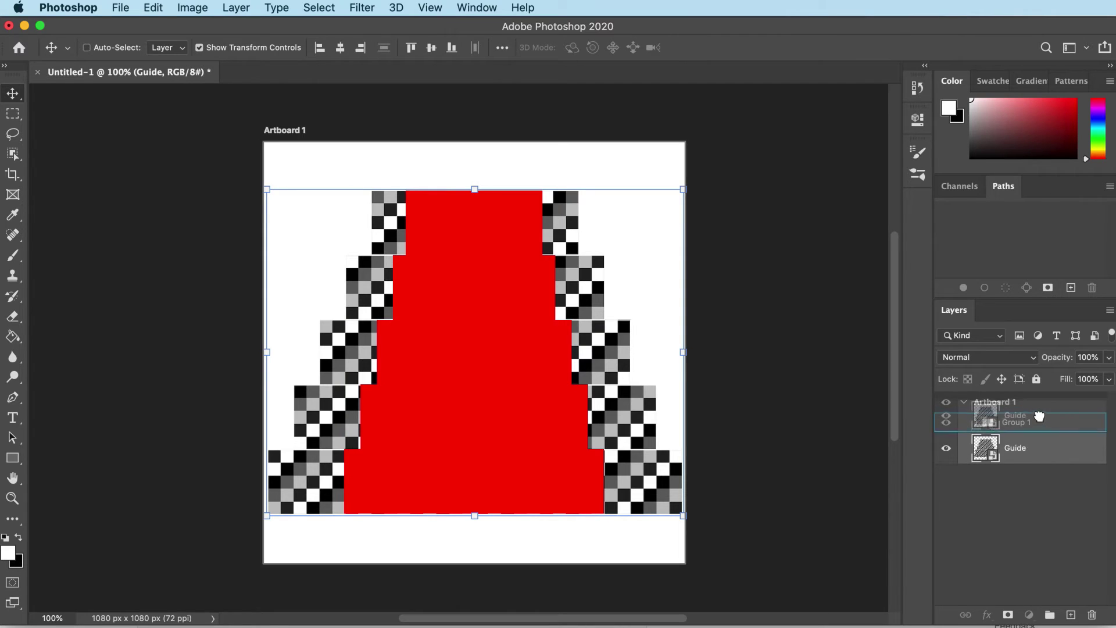
{"action": "left_click_drag", "start_coordinate": [1040, 420], "coordinate": [1037, 439]}
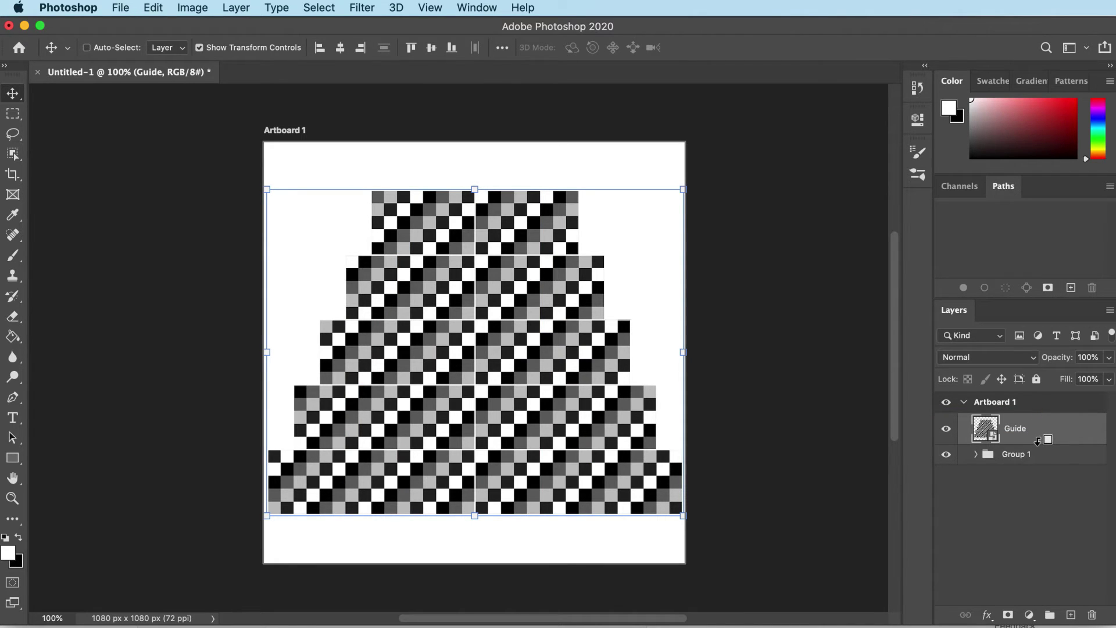
{"action": "left_click", "coordinate": [1037, 440], "text": "alt"}
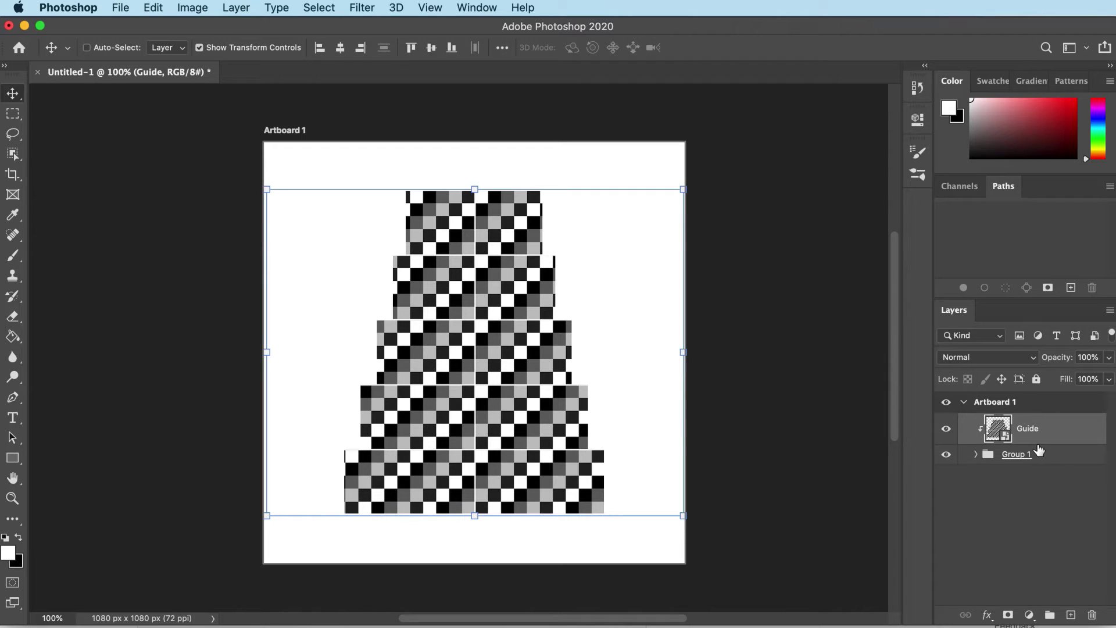
Step: Save the image as a JPEG named Round Cake Guide, accepting the quality settings
{"action": "left_click", "coordinate": [123, 8]}
{"action": "left_click", "coordinate": [145, 186]}
{"action": "type", "text": "Round Cake Guide"}
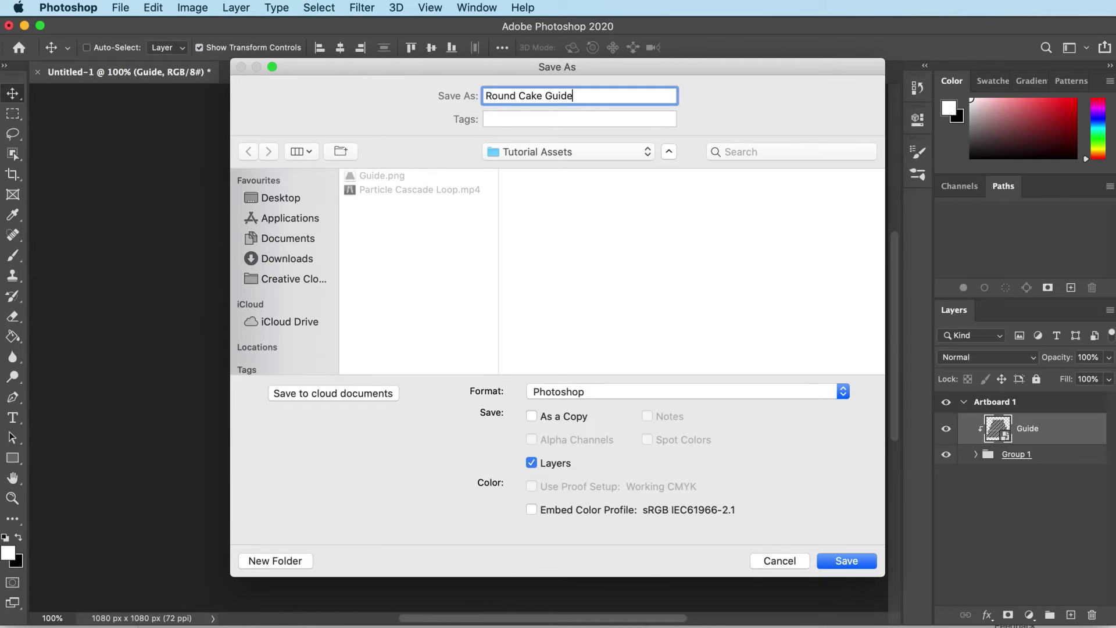
{"action": "left_click", "coordinate": [579, 392]}
{"action": "left_click", "coordinate": [551, 492]}
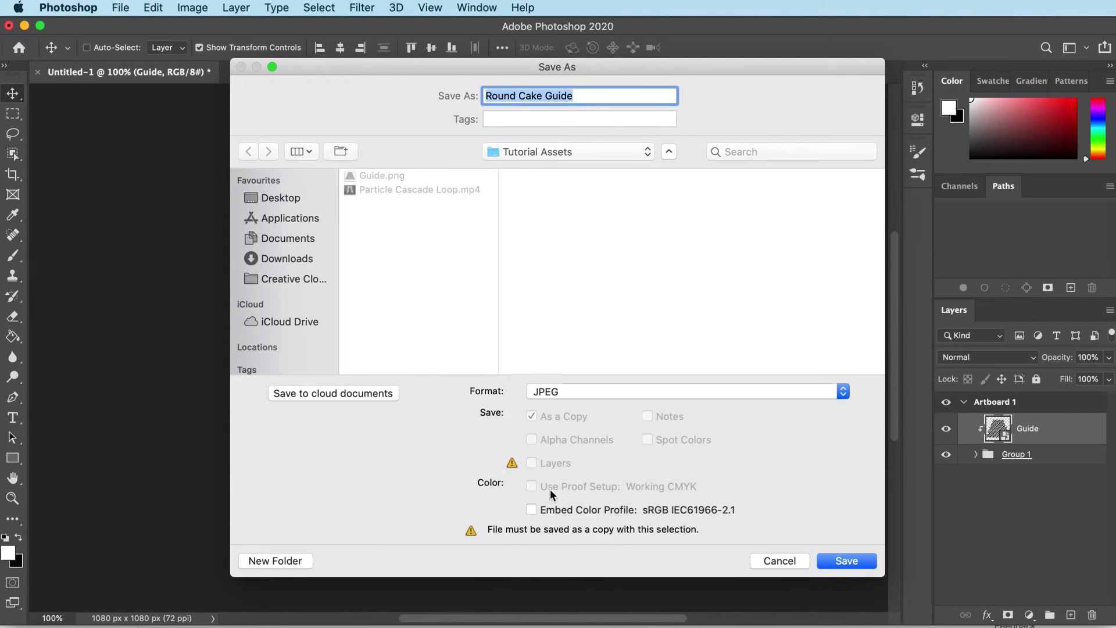
{"action": "left_click", "coordinate": [845, 561]}
{"action": "left_click", "coordinate": [653, 187]}
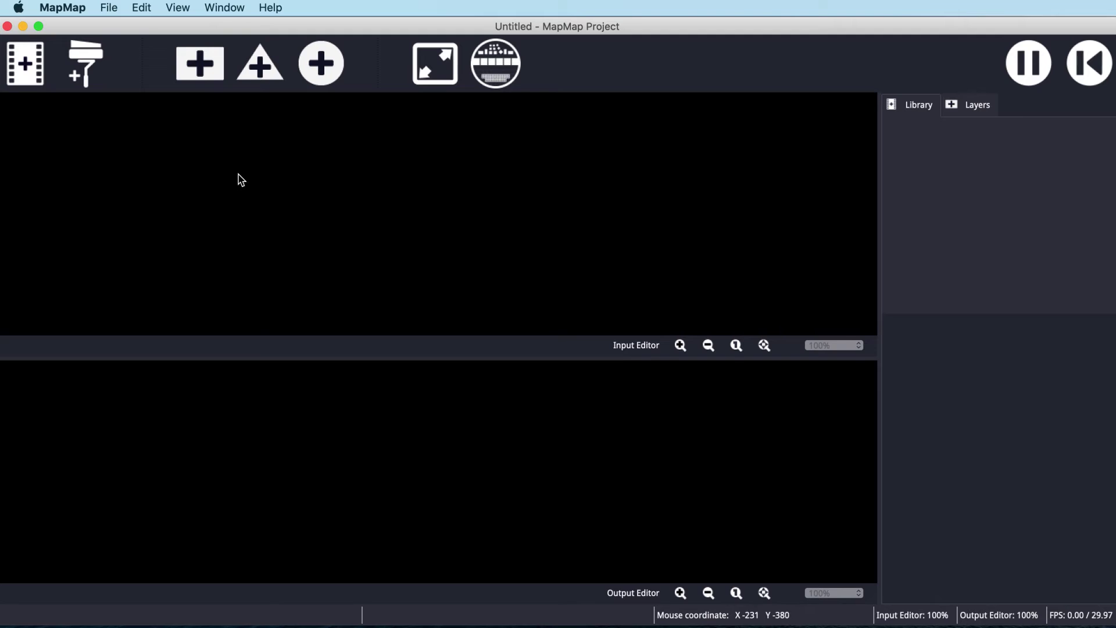
Step: Import Round Cake Guide.jpg as media into MapMap
{"action": "left_click", "coordinate": [26, 79]}
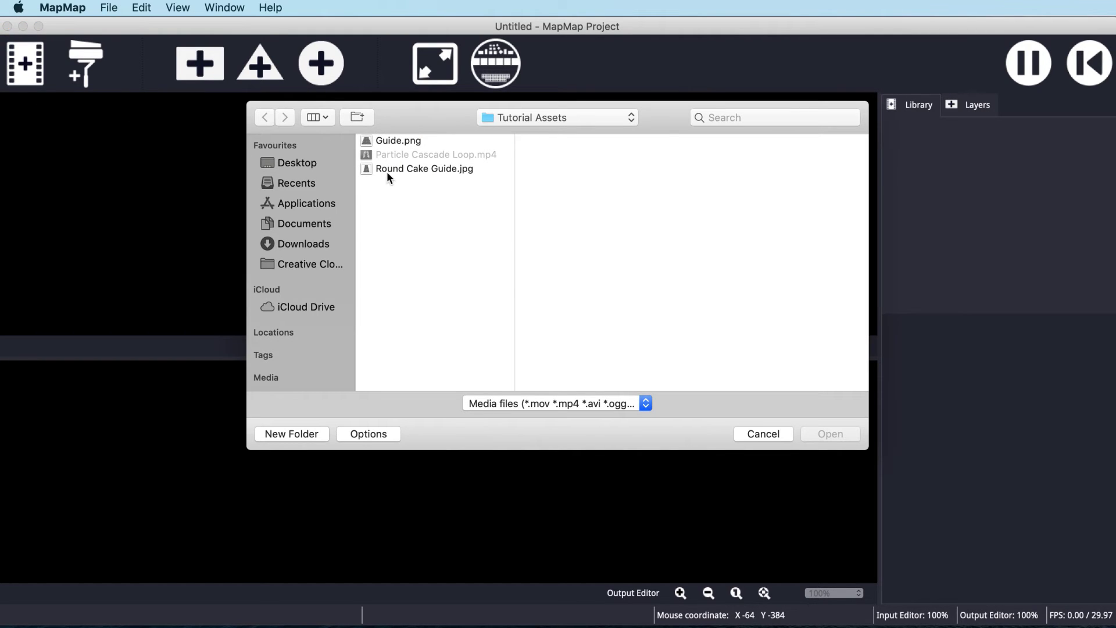
{"action": "left_click", "coordinate": [414, 170]}
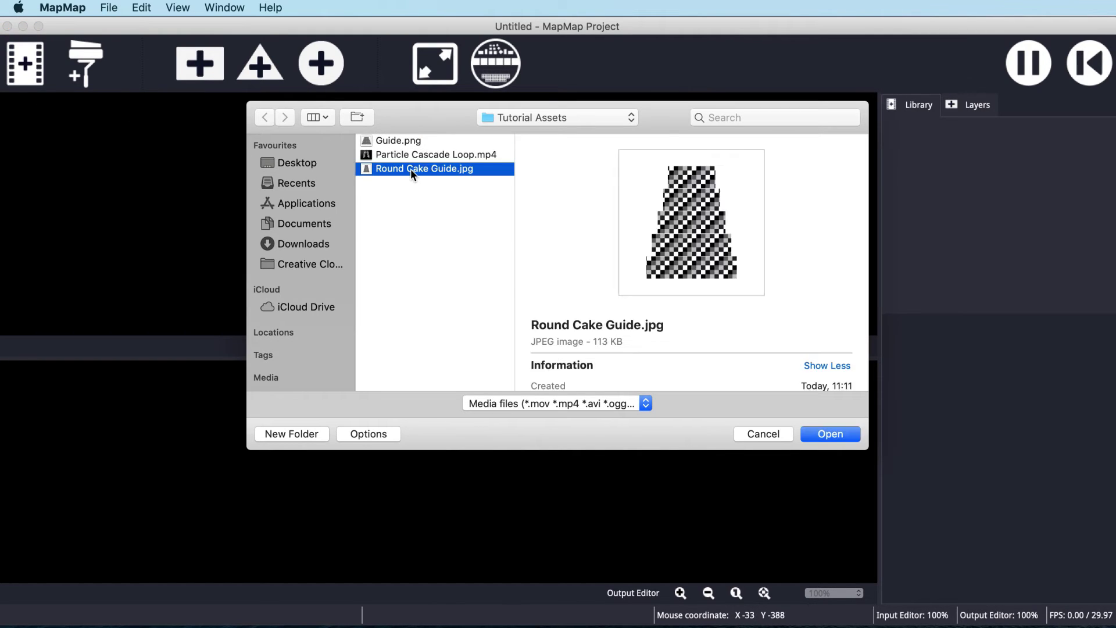
{"action": "left_click", "coordinate": [830, 436]}
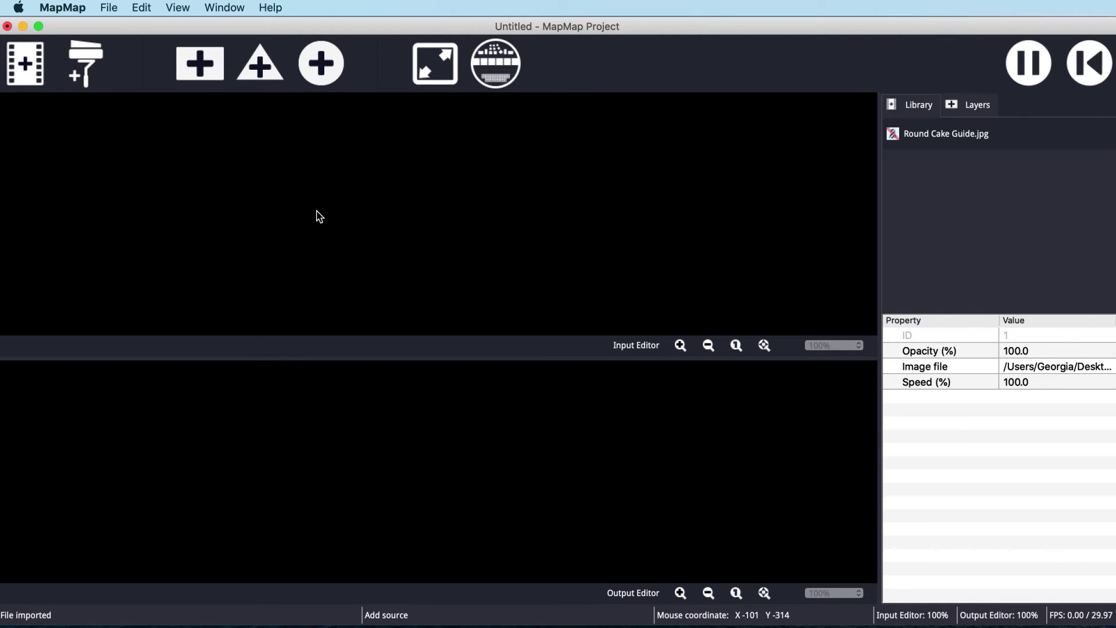
Step: Add a mesh layer showing the guide image and zoom both editors out to fit the cake
{"action": "left_click", "coordinate": [190, 66]}
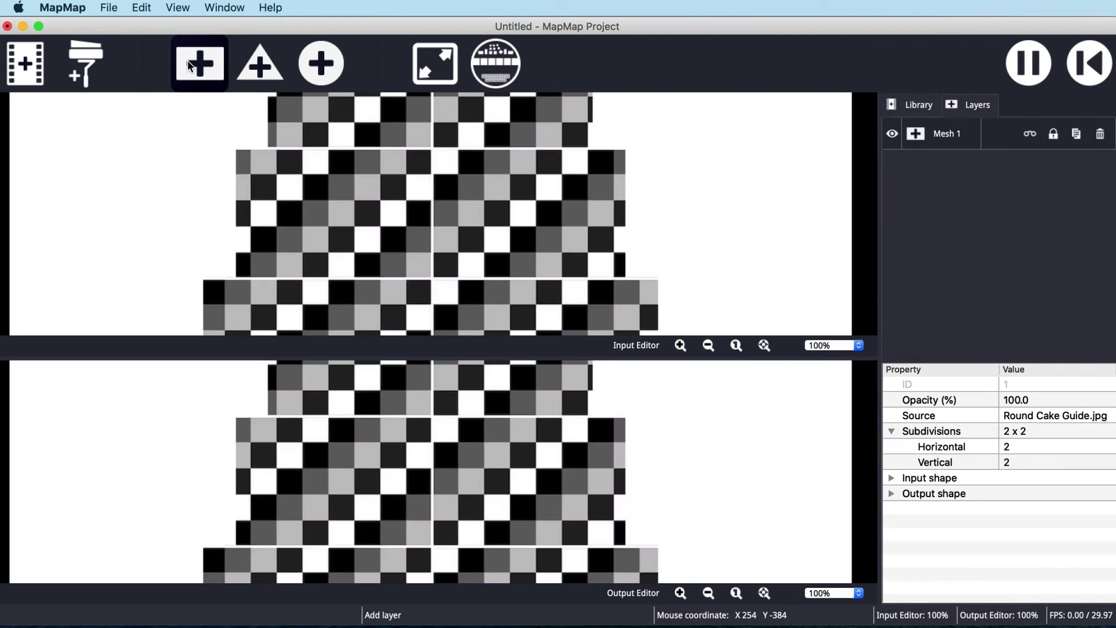
{"action": "left_click", "coordinate": [708, 346]}
{"action": "left_click", "coordinate": [708, 346]}
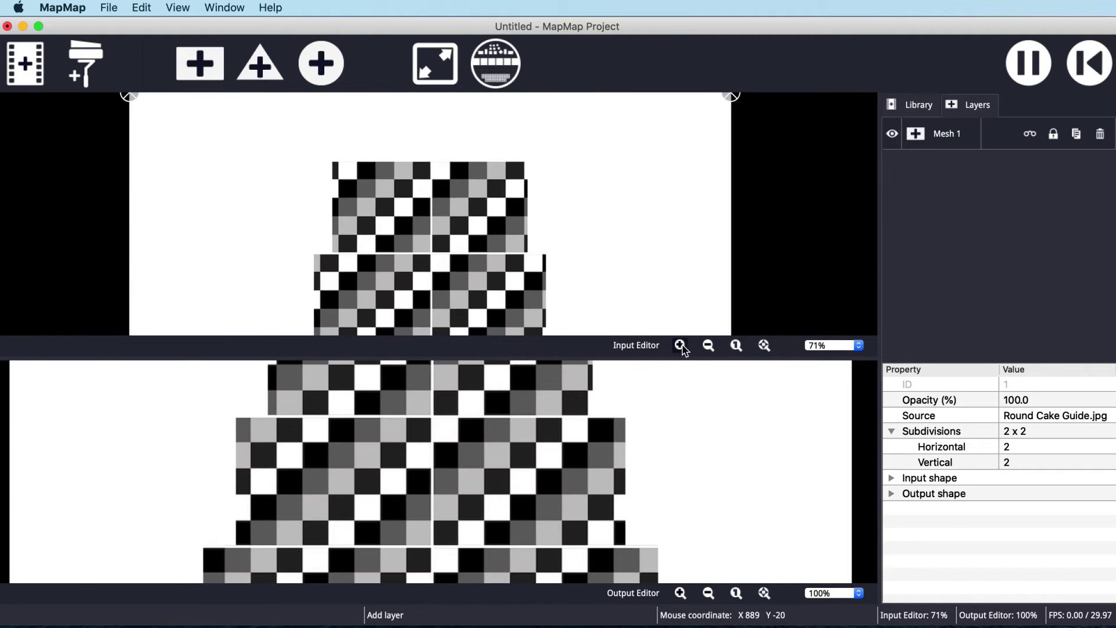
{"action": "left_click", "coordinate": [708, 346]}
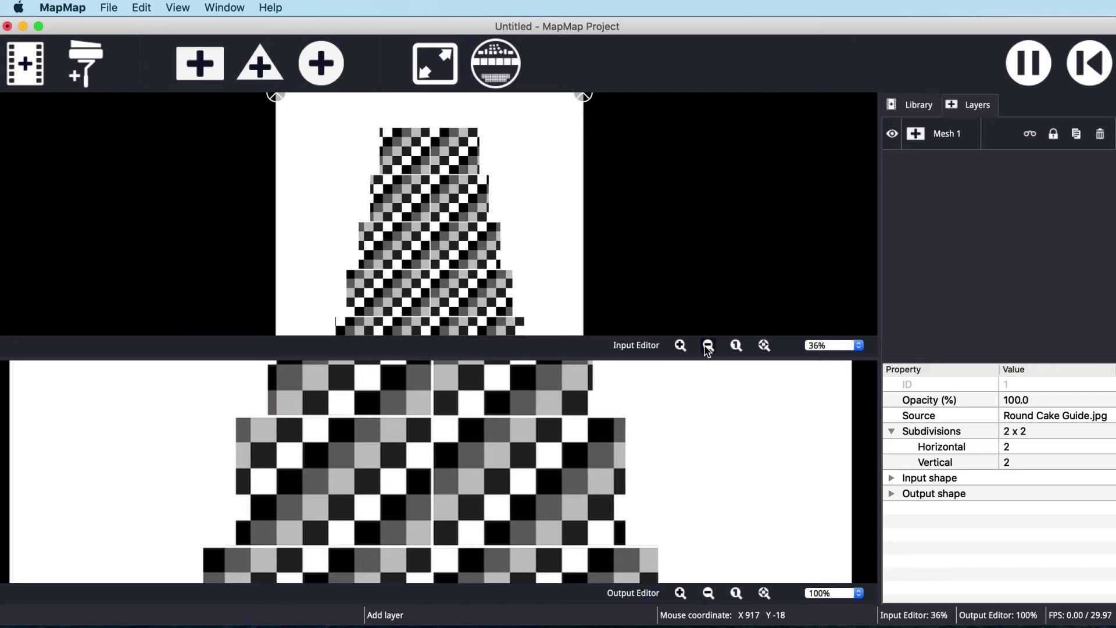
{"action": "left_click", "coordinate": [707, 593]}
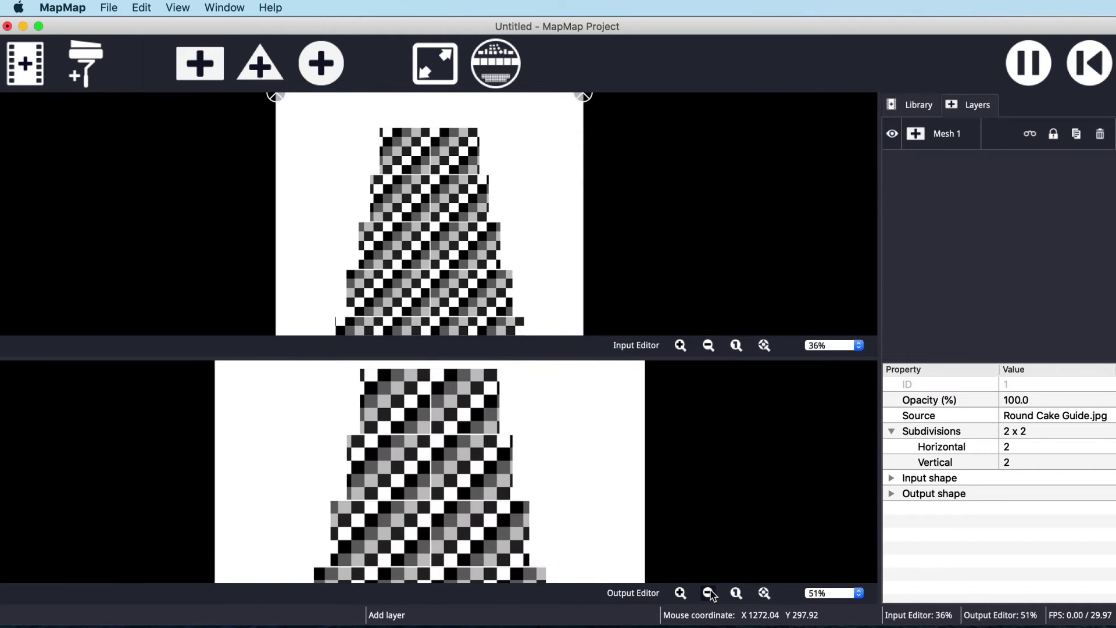
{"action": "left_click", "coordinate": [917, 104]}
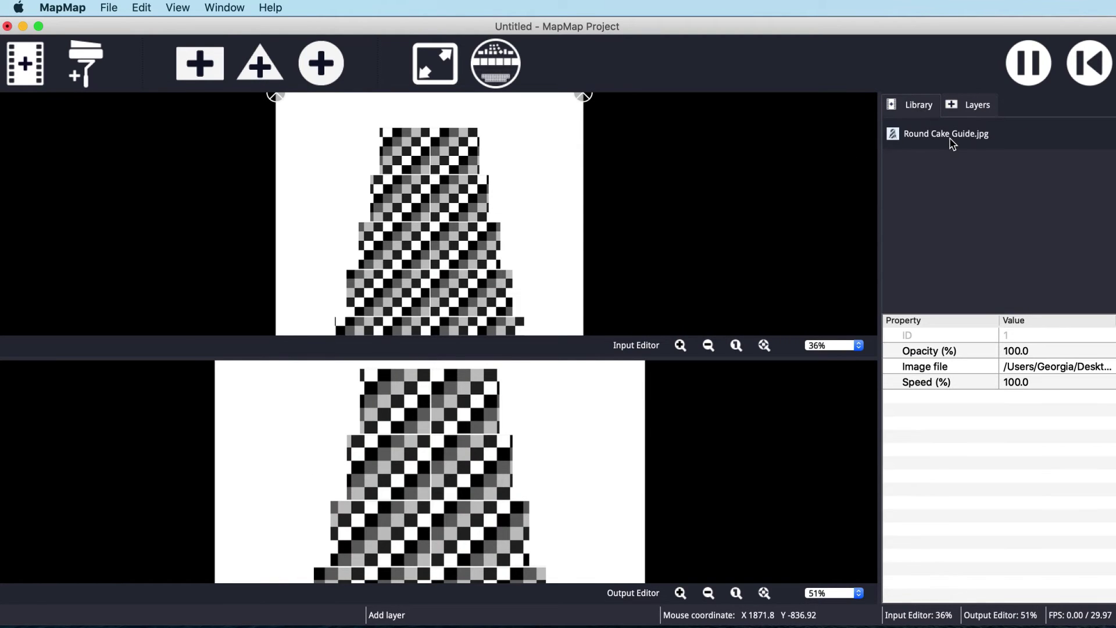
{"action": "left_click", "coordinate": [976, 106]}
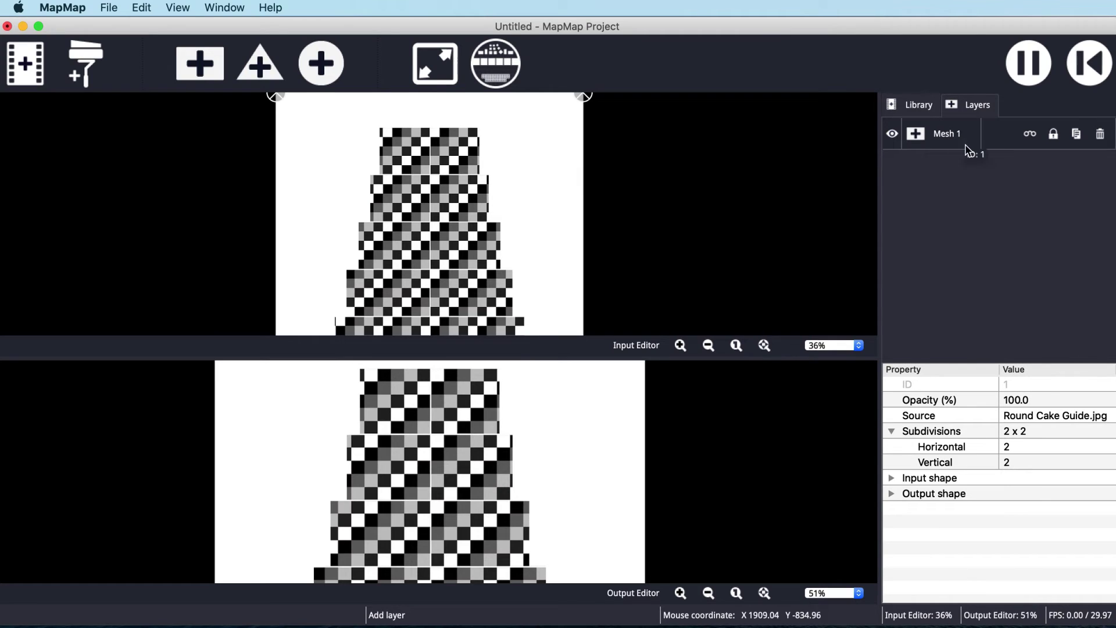
Step: Rename the mesh layer Tier 1 and pull its top-right corner toward the top tier
{"action": "double_click", "coordinate": [952, 134]}
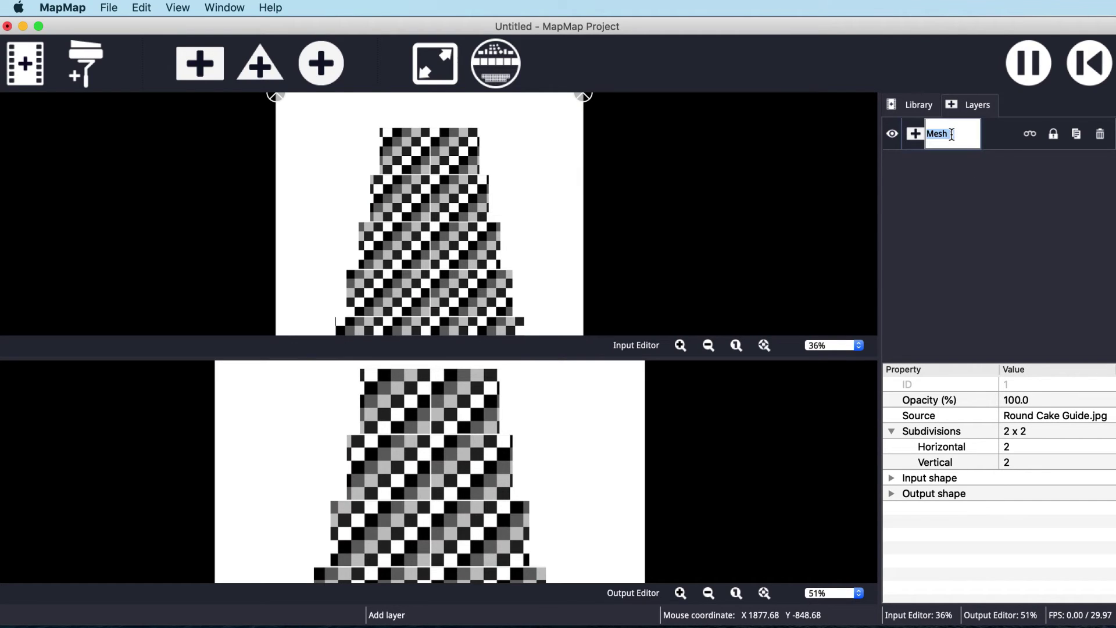
{"action": "type", "text": "Tier 1"}
{"action": "key", "text": "Return"}
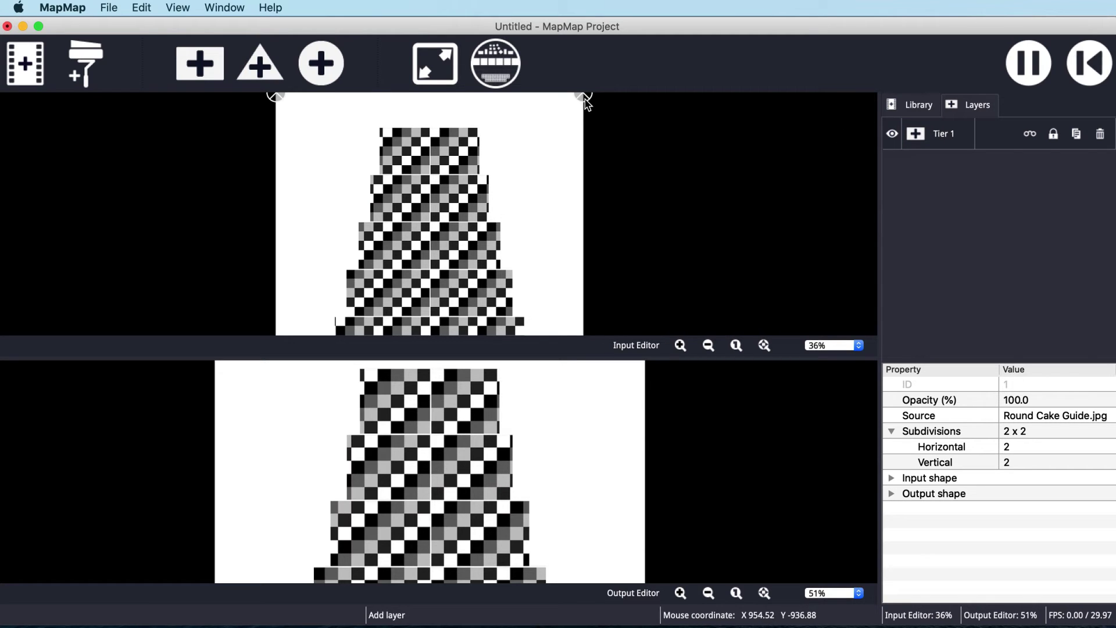
{"action": "left_click_drag", "start_coordinate": [583, 96], "coordinate": [481, 129]}
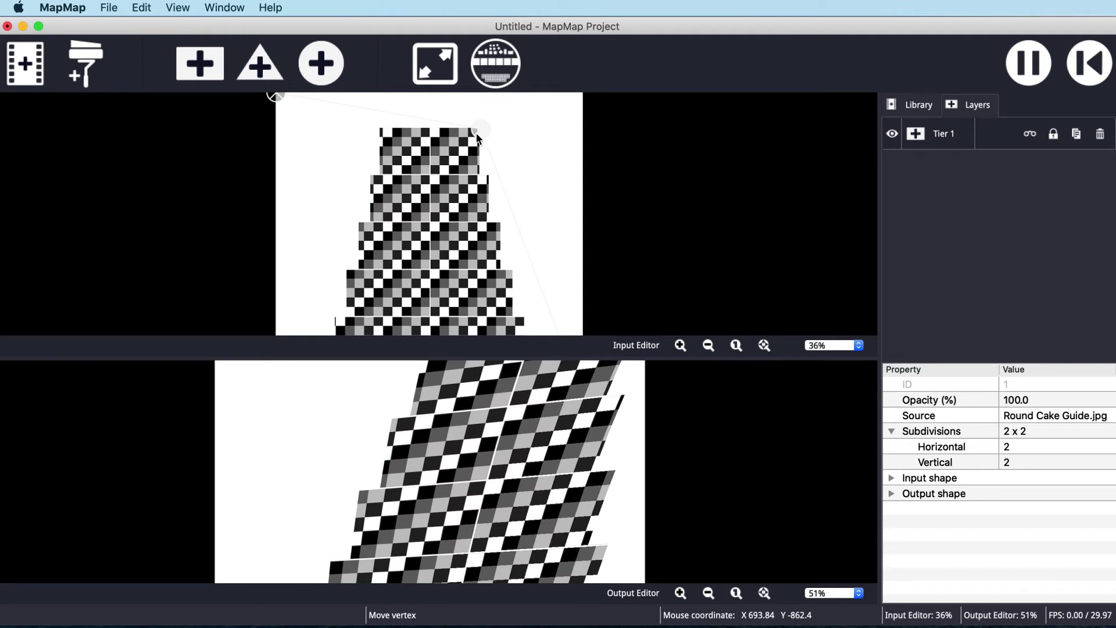
Step: Switch to the input-editor-only layout, zoom in, and pull a mesh corner to the second tier
{"action": "left_click", "coordinate": [224, 8]}
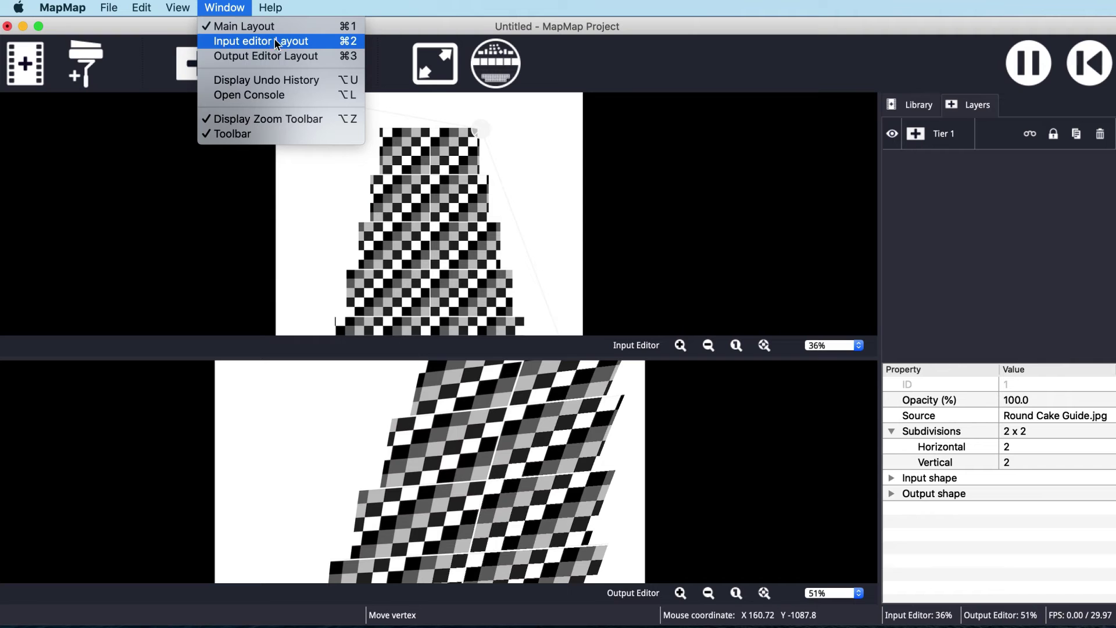
{"action": "left_click", "coordinate": [349, 41]}
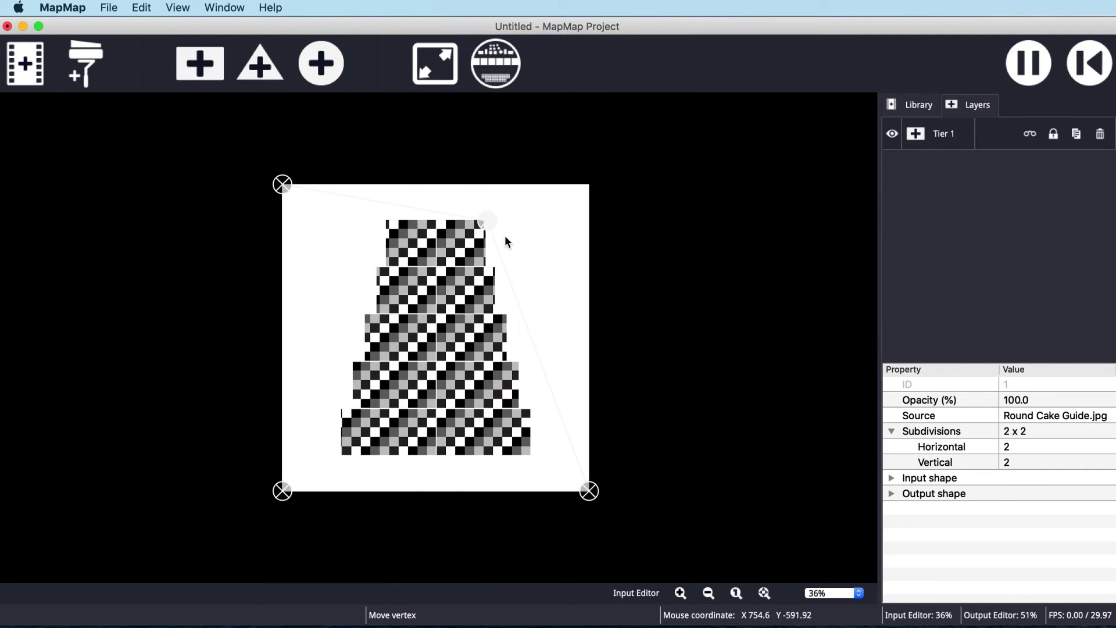
{"action": "key", "text": "ctrl+plus"}
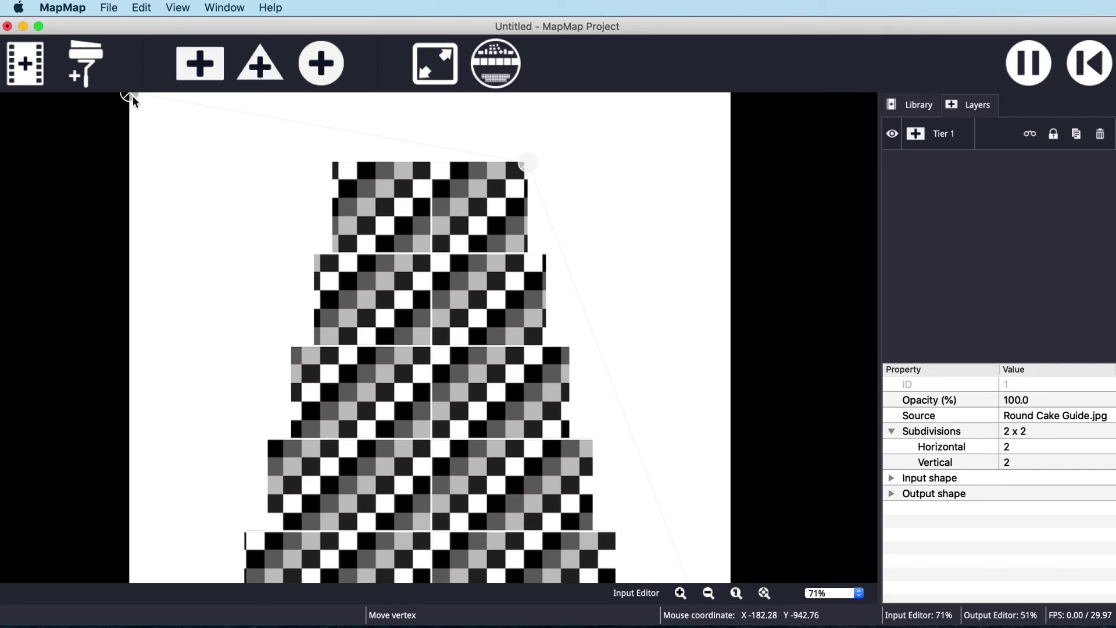
{"action": "left_click_drag", "start_coordinate": [129, 580], "coordinate": [332, 143]}
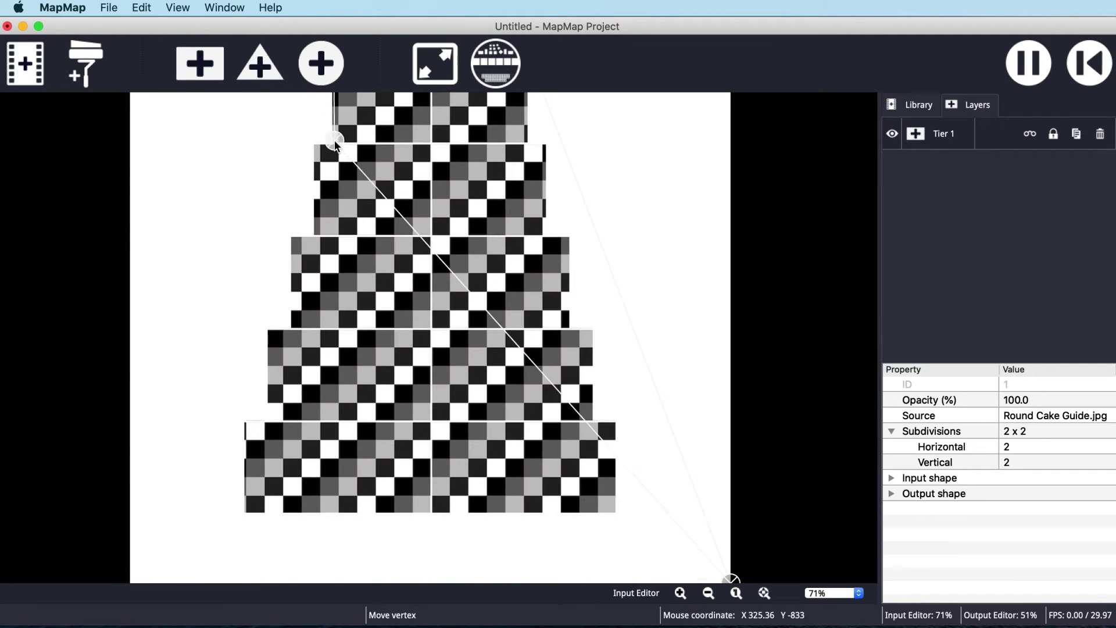
{"action": "scroll", "coordinate": [683, 302], "scroll_direction": "up", "scroll_amount": 3}
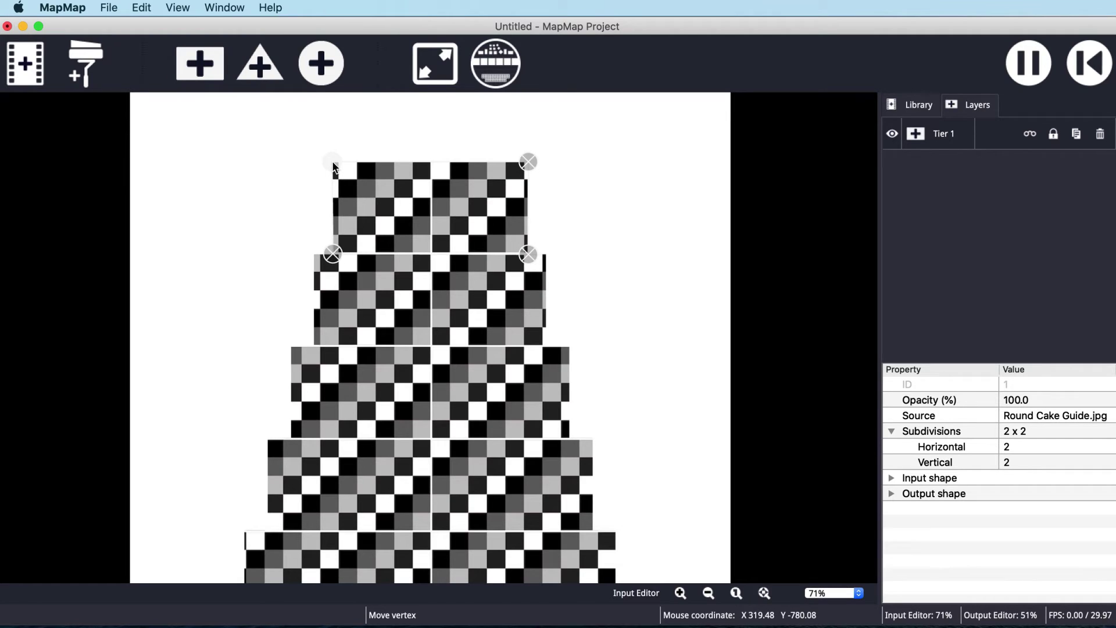
Step: Duplicate Tier 1, fit the copy onto the second tier, and name it Tier 2
{"action": "right_click", "coordinate": [941, 140]}
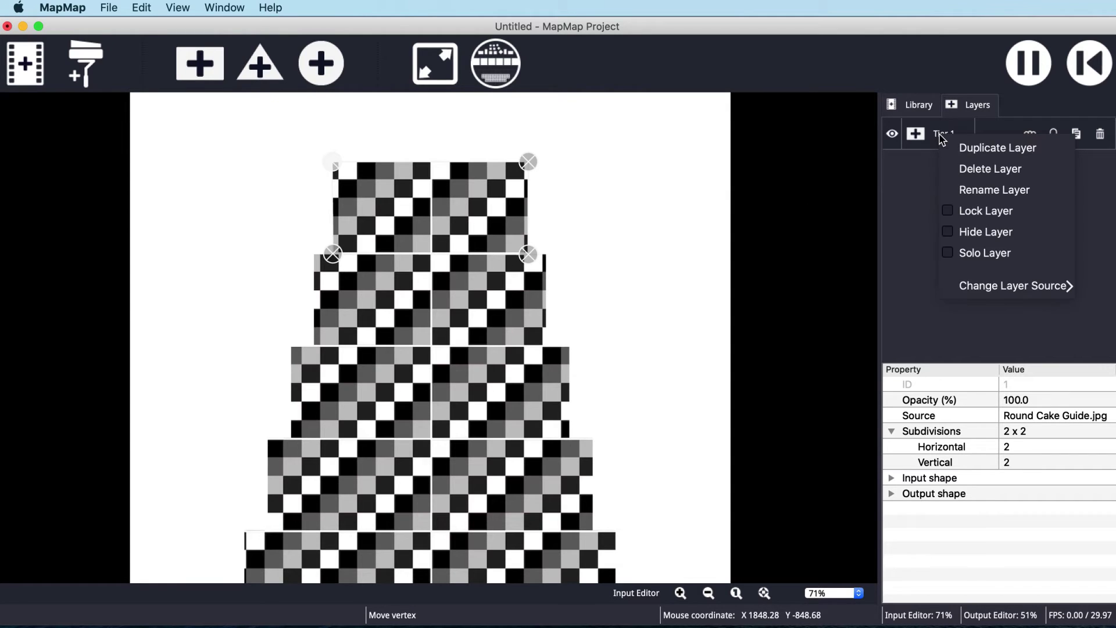
{"action": "left_click", "coordinate": [1025, 148]}
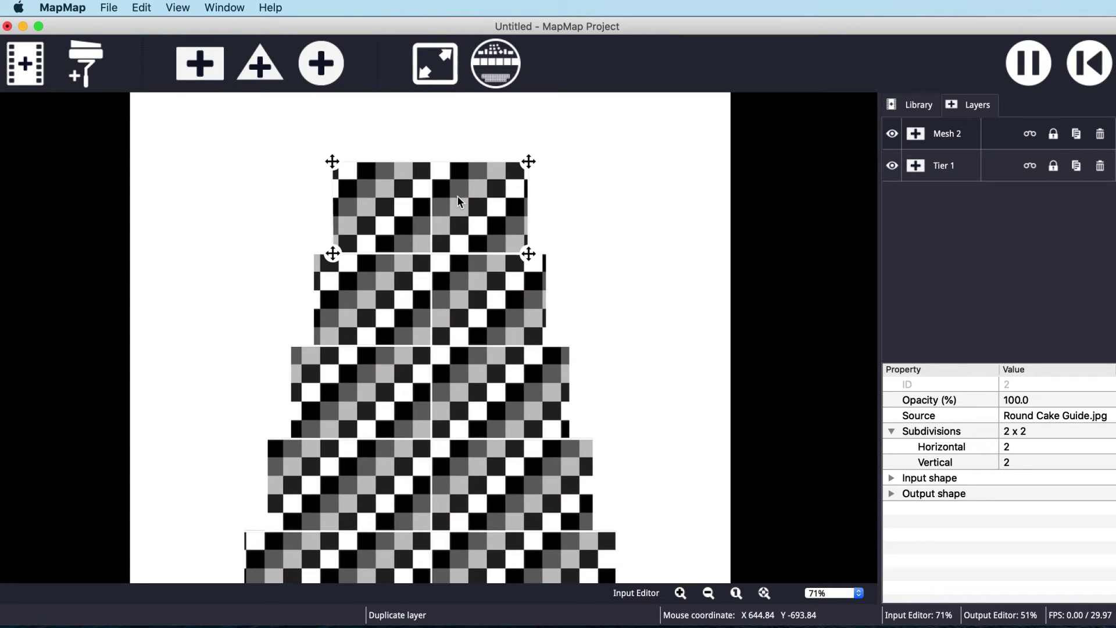
{"action": "left_click_drag", "start_coordinate": [457, 196], "coordinate": [439, 293]}
{"action": "left_click_drag", "start_coordinate": [510, 253], "coordinate": [545, 253]}
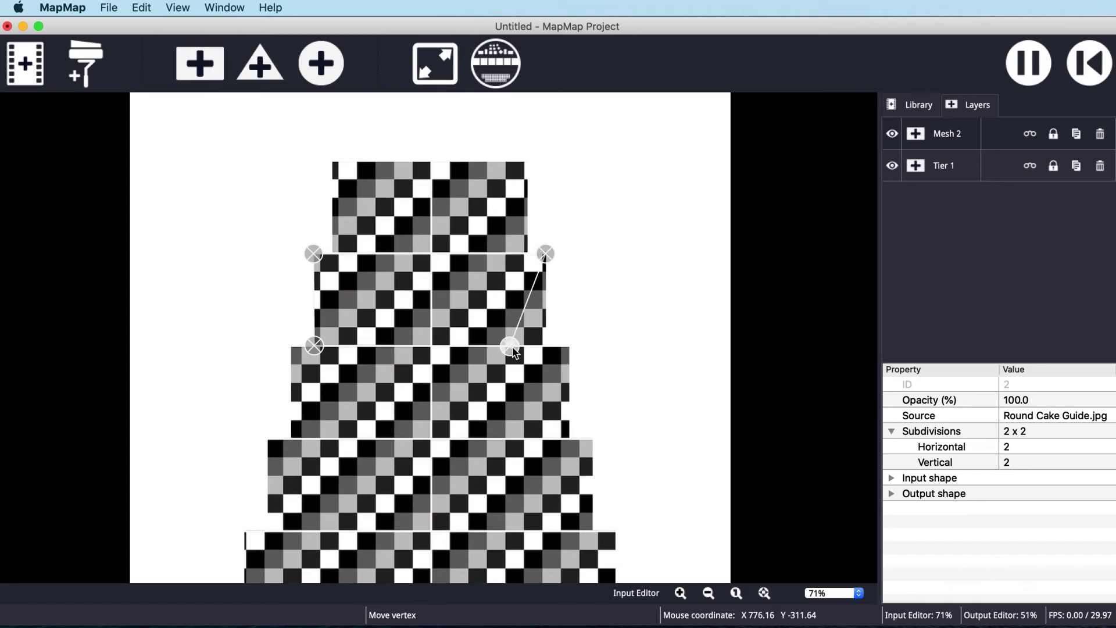
{"action": "left_click_drag", "start_coordinate": [510, 345], "coordinate": [545, 346]}
{"action": "double_click", "coordinate": [946, 134]}
{"action": "type", "text": "Tier 2"}
{"action": "left_click", "coordinate": [1076, 134]}
Step: Move the next mesh onto the third tier, widen it to the edge, and rename it
{"action": "left_click_drag", "start_coordinate": [453, 306], "coordinate": [433, 399]}
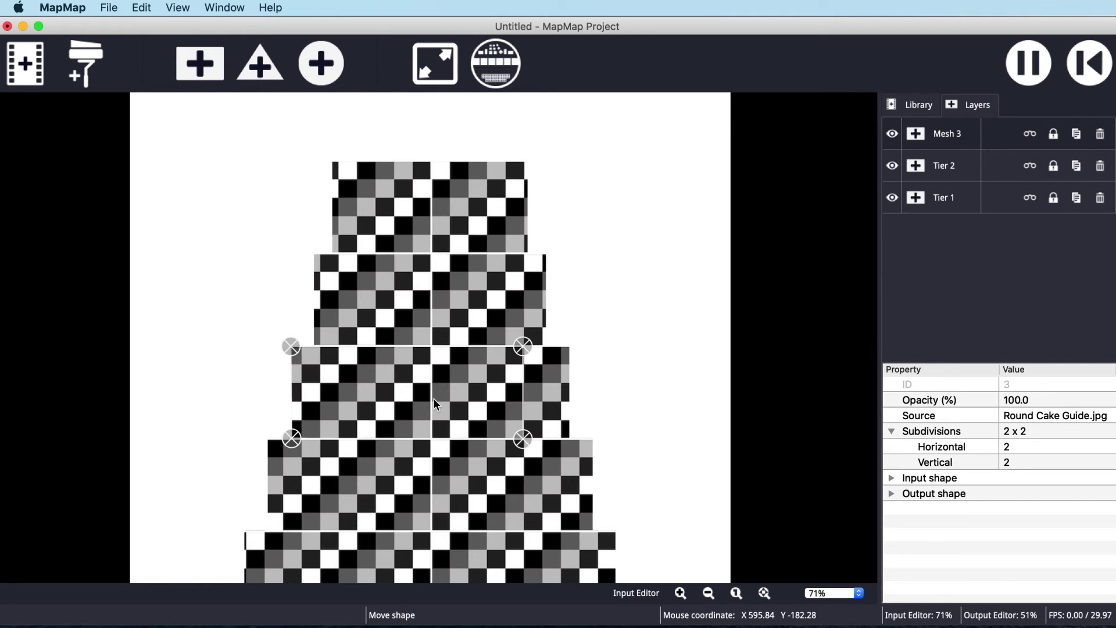
{"action": "left_click_drag", "start_coordinate": [526, 345], "coordinate": [571, 345]}
{"action": "left_click_drag", "start_coordinate": [525, 436], "coordinate": [569, 435]}
{"action": "double_click", "coordinate": [947, 133]}
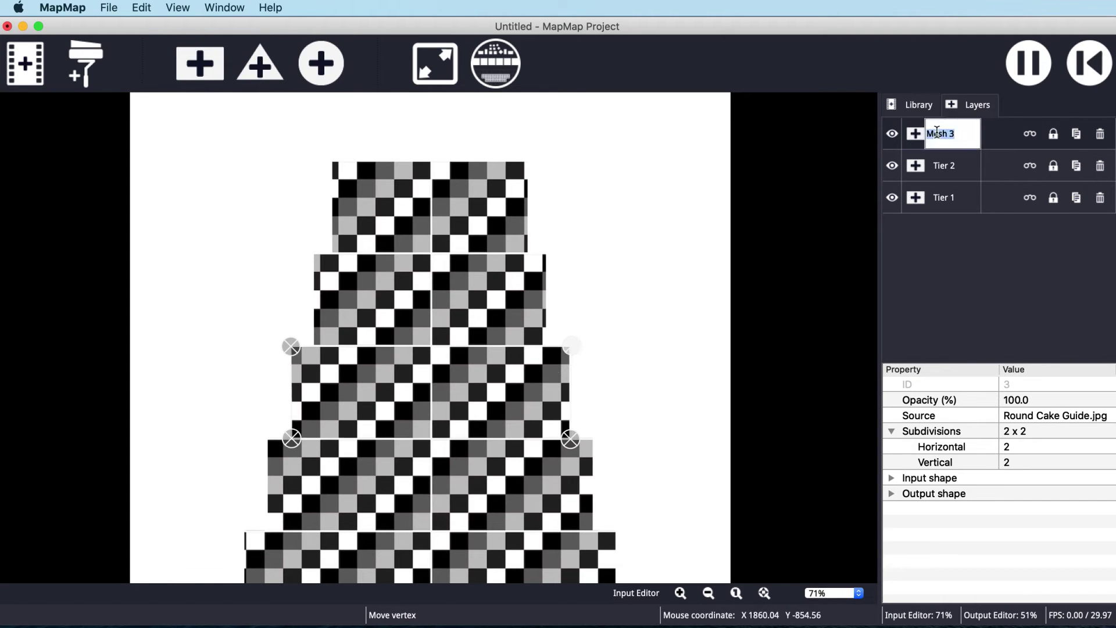
{"action": "type", "text": "Tier 3"}
Step: Duplicate Tier 3, fit the copy onto the fourth tier, and name it Tier 4
{"action": "right_click", "coordinate": [942, 135]}
{"action": "left_click", "coordinate": [968, 145]}
{"action": "left_click_drag", "start_coordinate": [465, 424], "coordinate": [441, 517]}
{"action": "left_click_drag", "start_coordinate": [549, 439], "coordinate": [594, 437]}
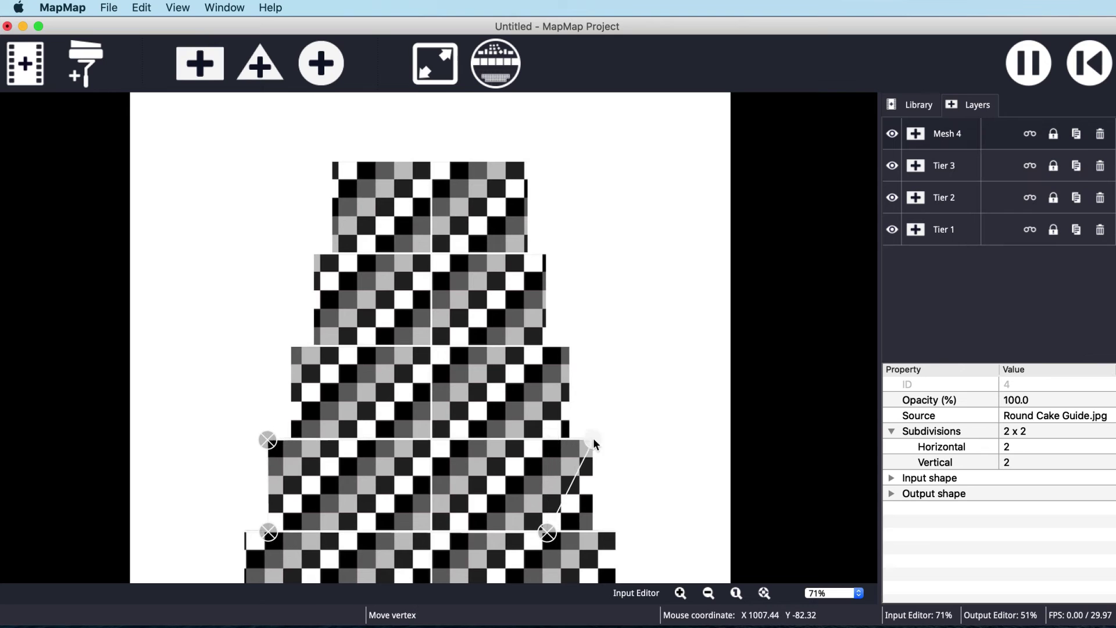
{"action": "left_click_drag", "start_coordinate": [548, 530], "coordinate": [593, 529]}
{"action": "scroll", "coordinate": [649, 506], "scroll_direction": "down", "scroll_amount": 3}
{"action": "double_click", "coordinate": [946, 134]}
{"action": "type", "text": "Tier 4"}
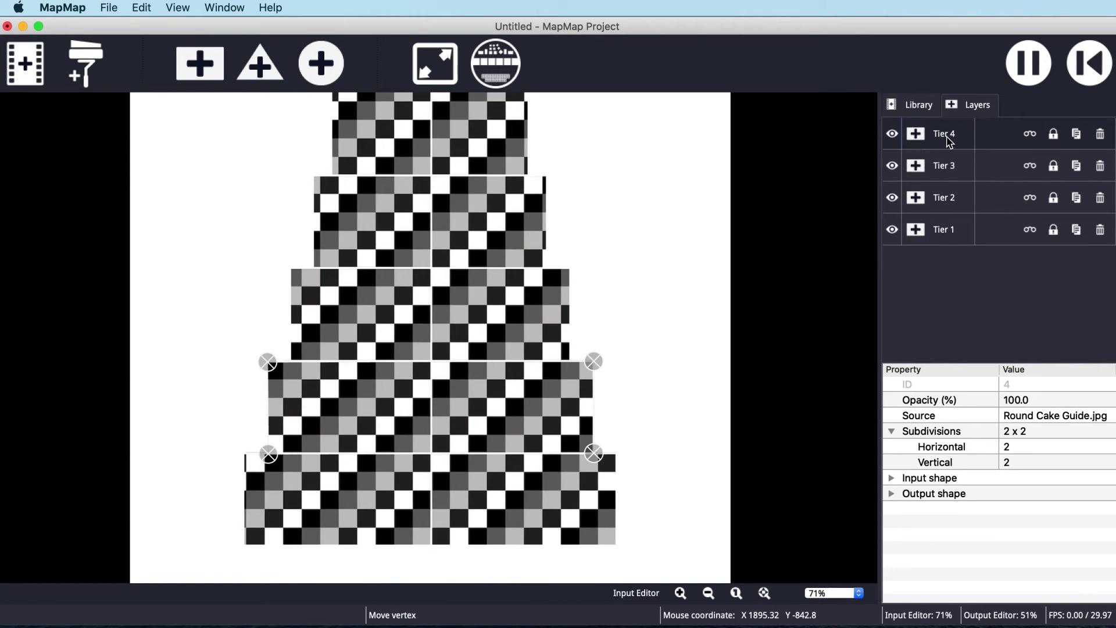
Step: Duplicate Tier 4 and stretch the copy's right corners to the bottom tier's edge
{"action": "right_click", "coordinate": [942, 135]}
{"action": "left_click", "coordinate": [968, 144]}
{"action": "left_click_drag", "start_coordinate": [441, 391], "coordinate": [415, 484]}
{"action": "left_click_drag", "start_coordinate": [568, 453], "coordinate": [615, 455]}
{"action": "left_click_drag", "start_coordinate": [569, 543], "coordinate": [616, 544]}
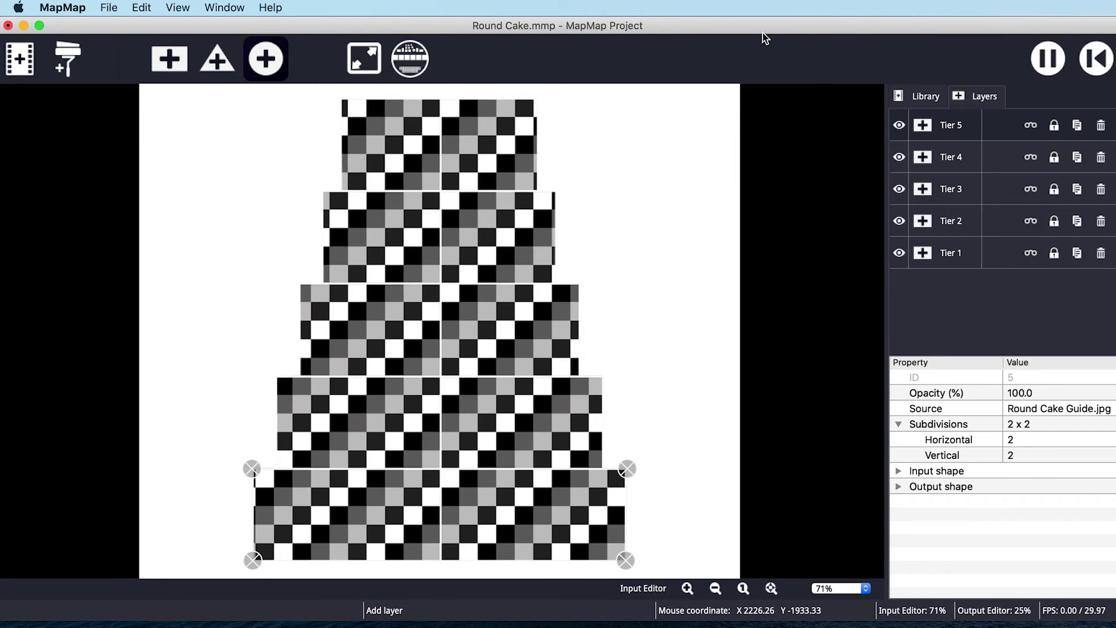
Step: Send the Output Editor fullscreen to the BenQ PJ projector and zoom out to all shapes
{"action": "key", "text": "ctrl+2"}
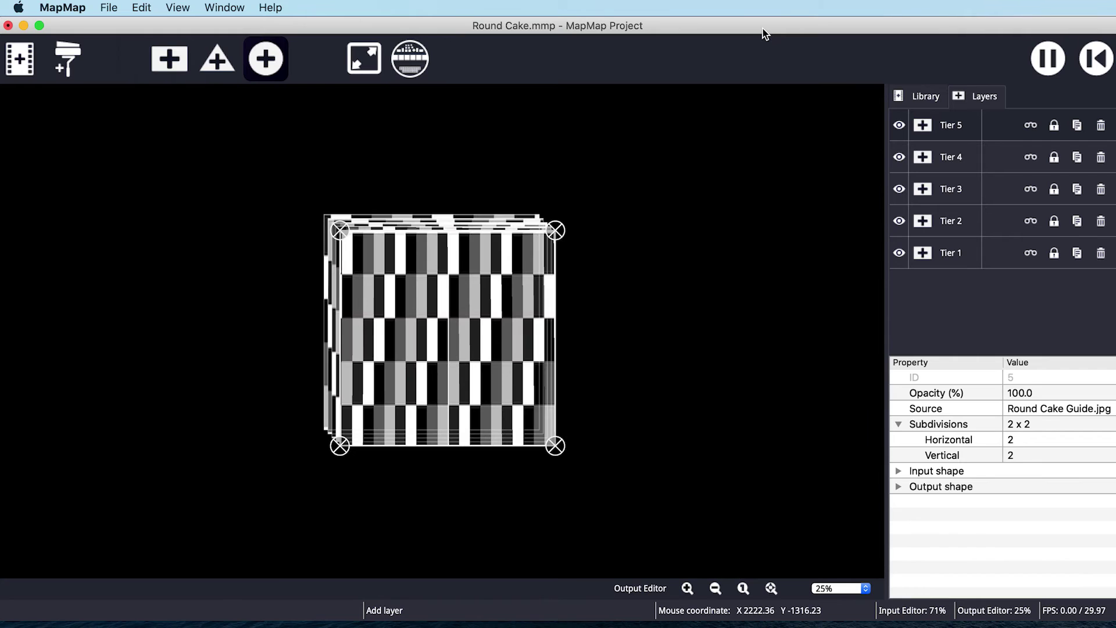
{"action": "left_click", "coordinate": [178, 8]}
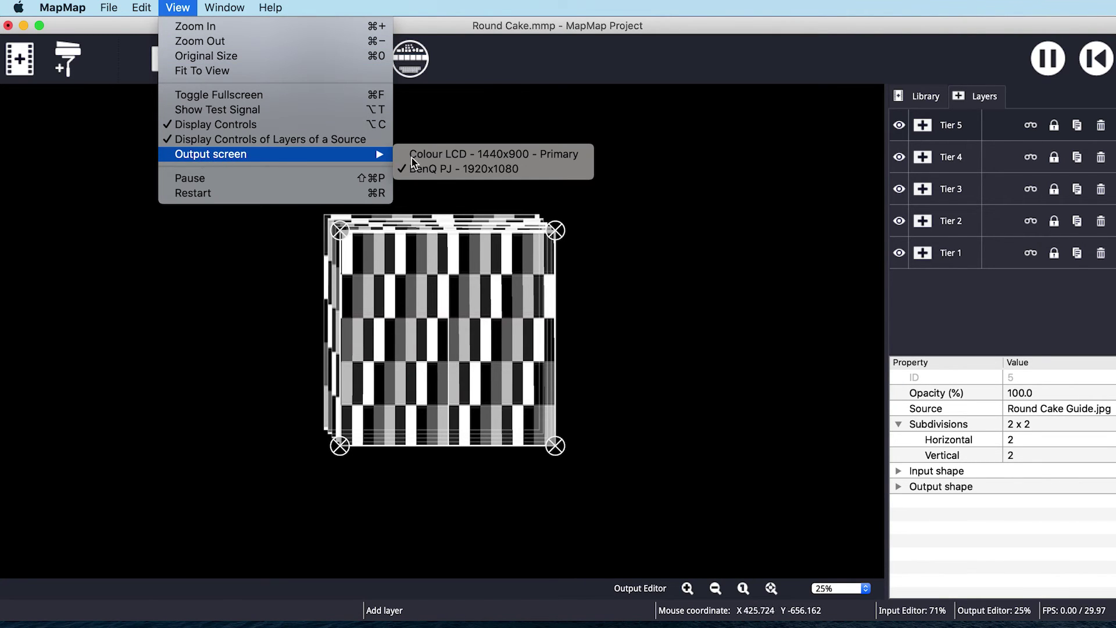
{"action": "left_click", "coordinate": [496, 173]}
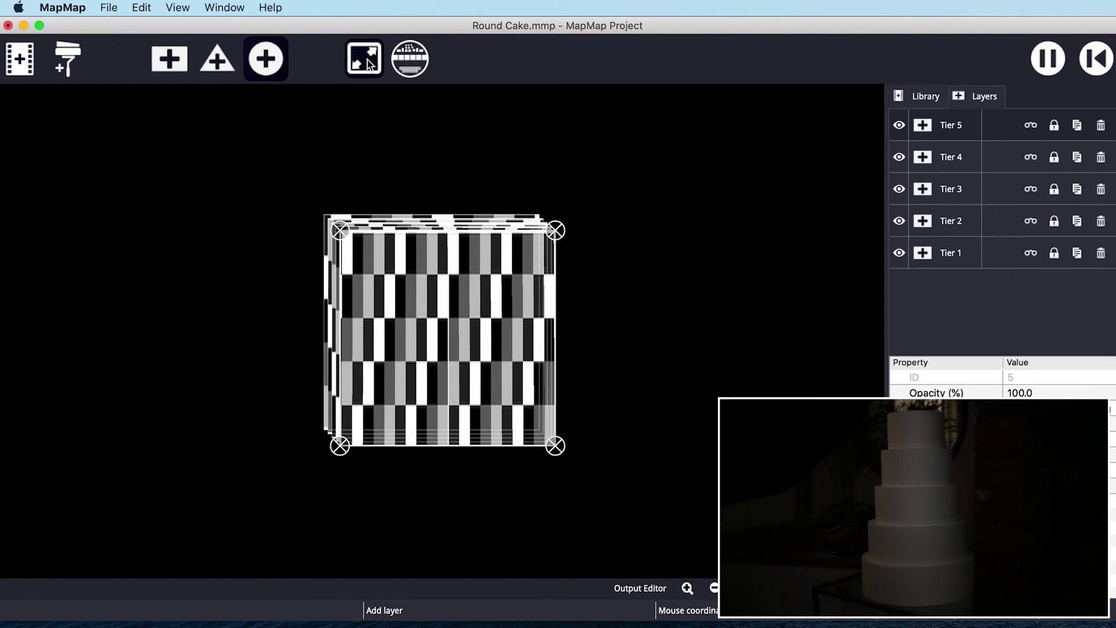
{"action": "left_click", "coordinate": [370, 61]}
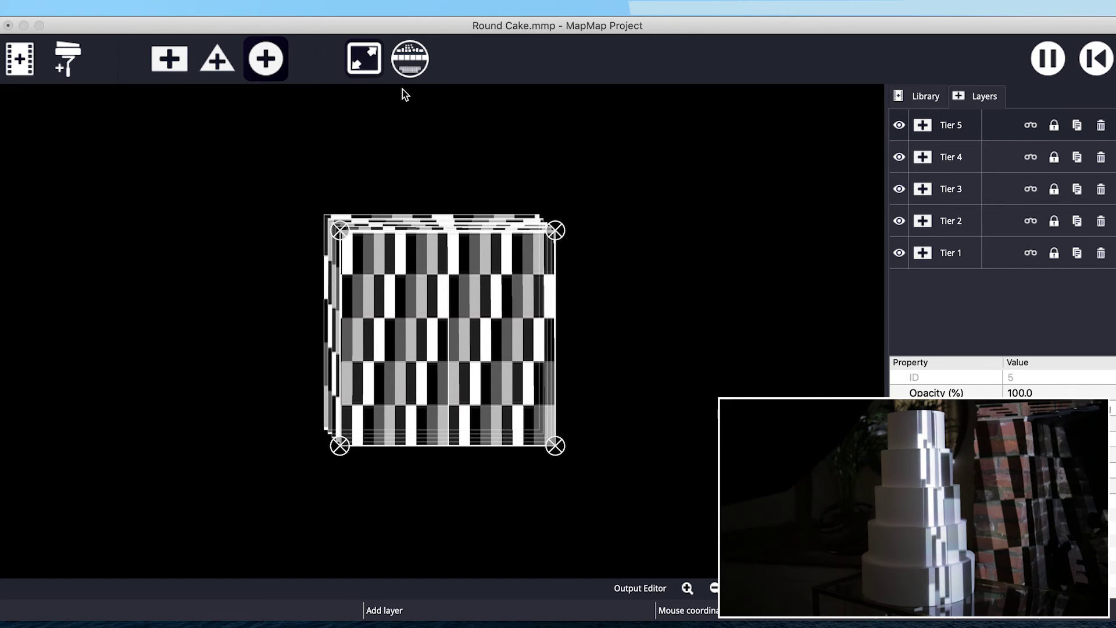
{"action": "left_click", "coordinate": [770, 588]}
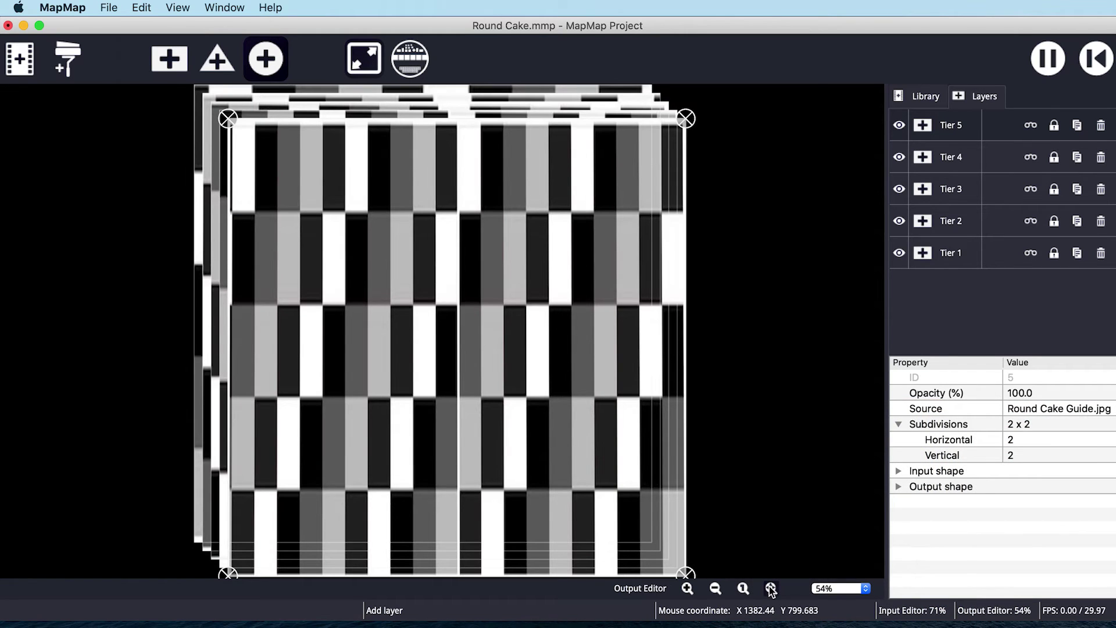
{"action": "left_click", "coordinate": [743, 589]}
{"action": "left_click", "coordinate": [715, 589]}
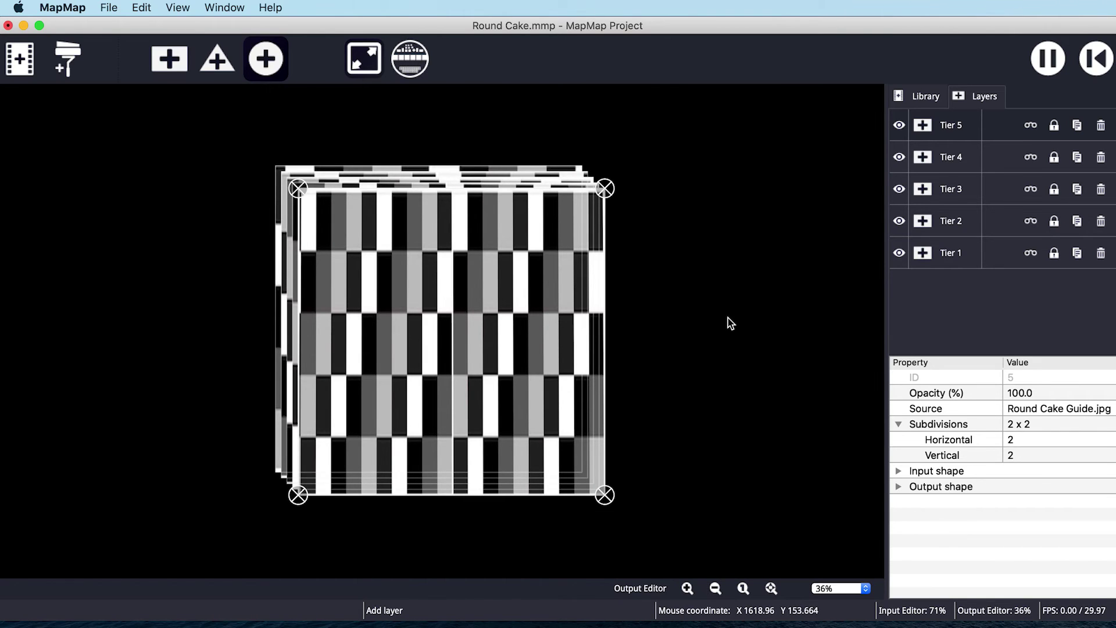
Step: Hide the Tier 2 through Tier 5 layers and select Tier 1
{"action": "left_click", "coordinate": [899, 221]}
{"action": "left_click", "coordinate": [899, 188]}
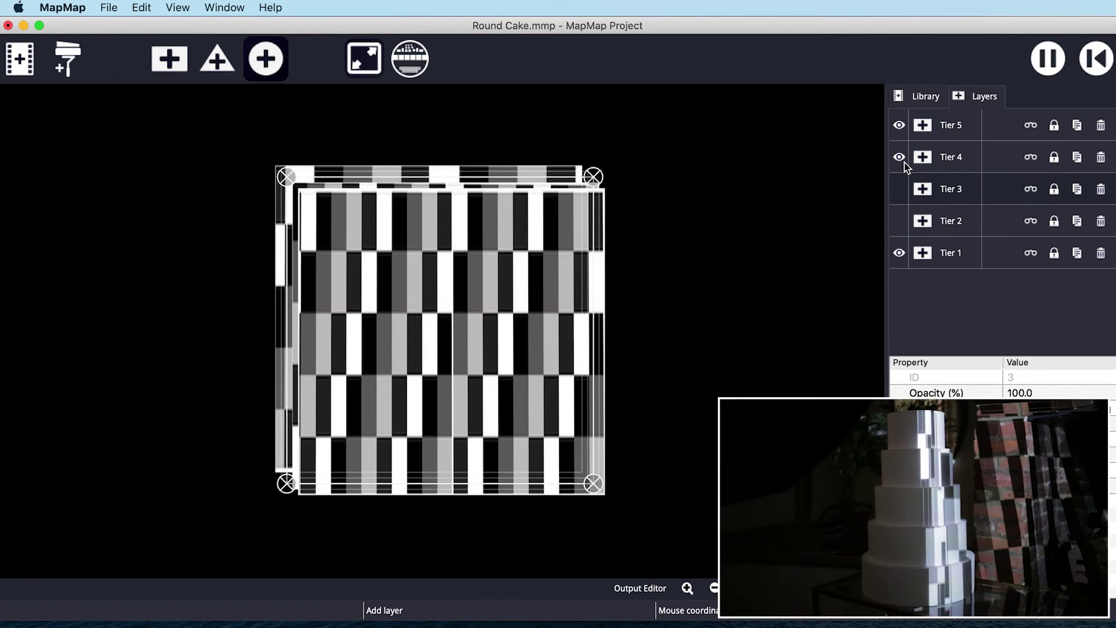
{"action": "left_click", "coordinate": [899, 157]}
{"action": "left_click", "coordinate": [899, 125]}
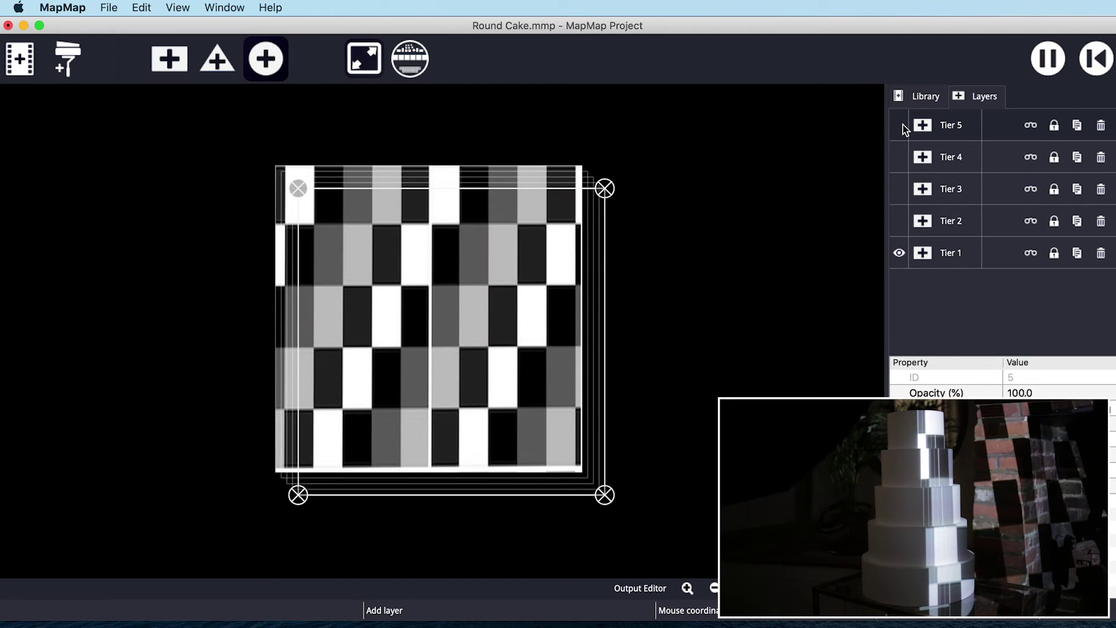
{"action": "left_click", "coordinate": [959, 258]}
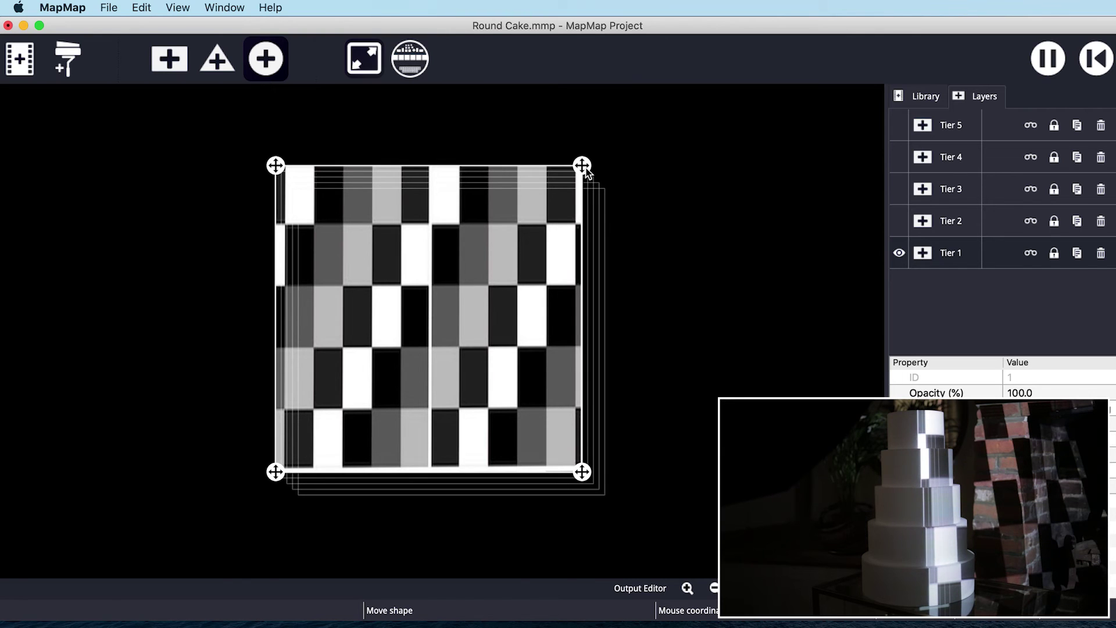
Step: Shrink Tier 1's output shape, move it onto the top tier, and align its corners
{"action": "left_click_drag", "start_coordinate": [583, 166], "coordinate": [490, 278]}
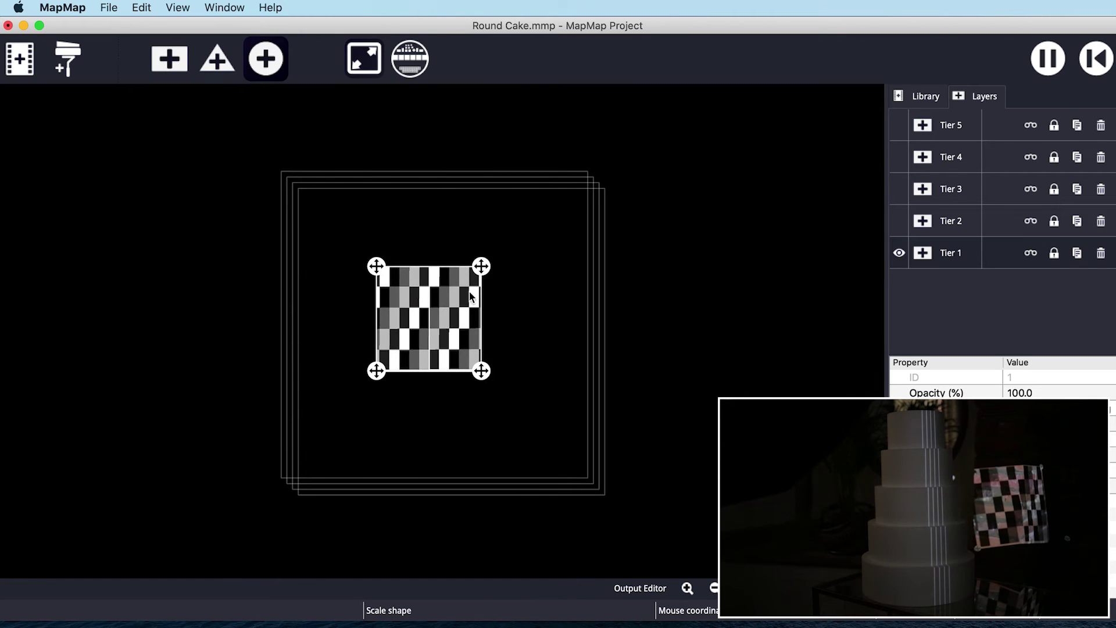
{"action": "left_click", "coordinate": [455, 312]}
{"action": "mouse_move", "coordinate": [418, 322]}
{"action": "left_mouse_down"}
{"action": "mouse_move", "coordinate": [364, 341]}
{"action": "mouse_move", "coordinate": [277, 330]}
{"action": "left_mouse_up"}
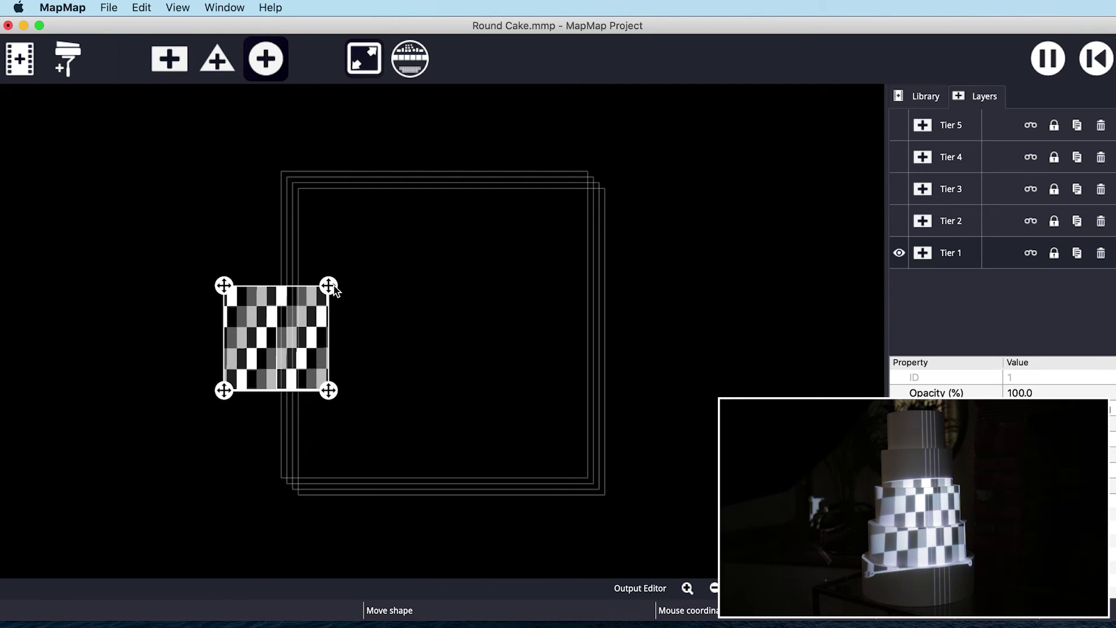
{"action": "left_click_drag", "start_coordinate": [331, 287], "coordinate": [299, 314]}
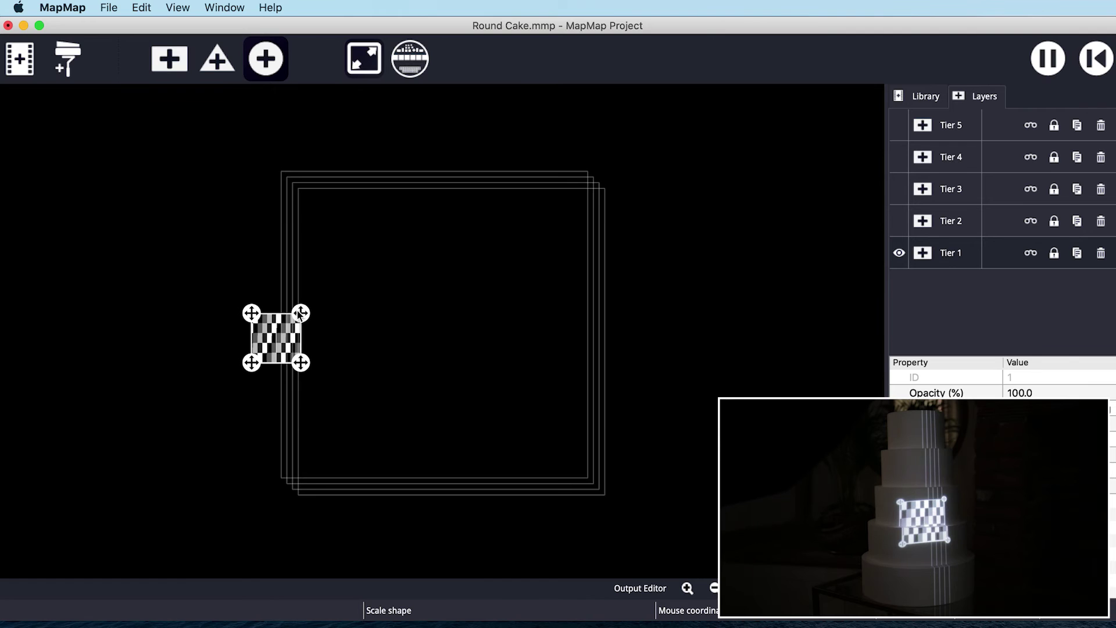
{"action": "left_click", "coordinate": [284, 340]}
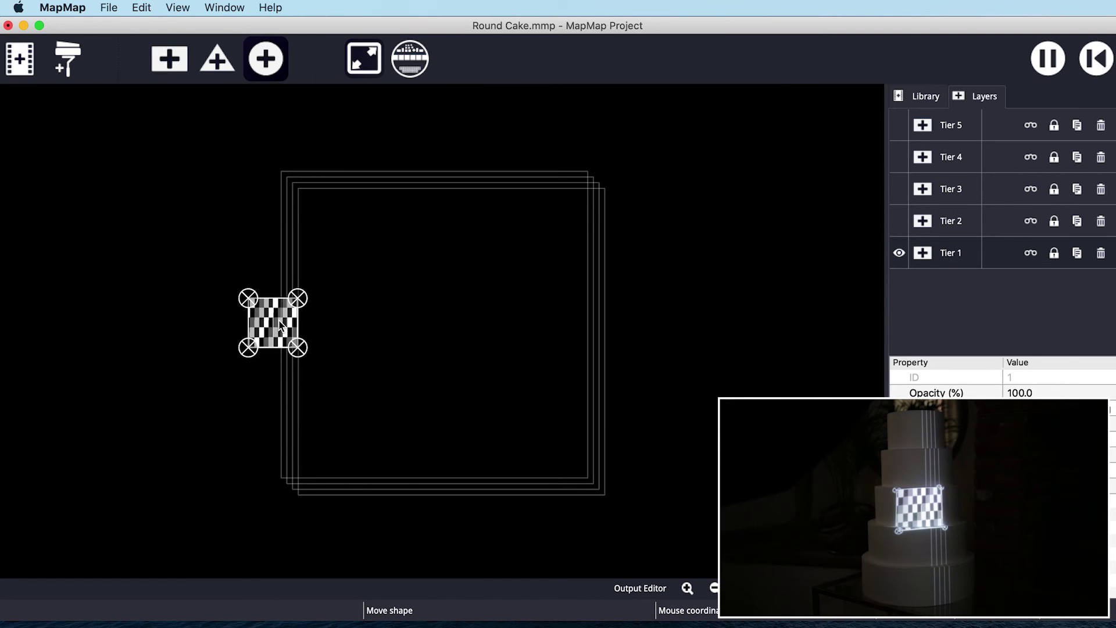
{"action": "mouse_move", "coordinate": [298, 297]}
{"action": "left_mouse_down"}
{"action": "mouse_move", "coordinate": [297, 230]}
{"action": "mouse_move", "coordinate": [311, 193]}
{"action": "left_mouse_up"}
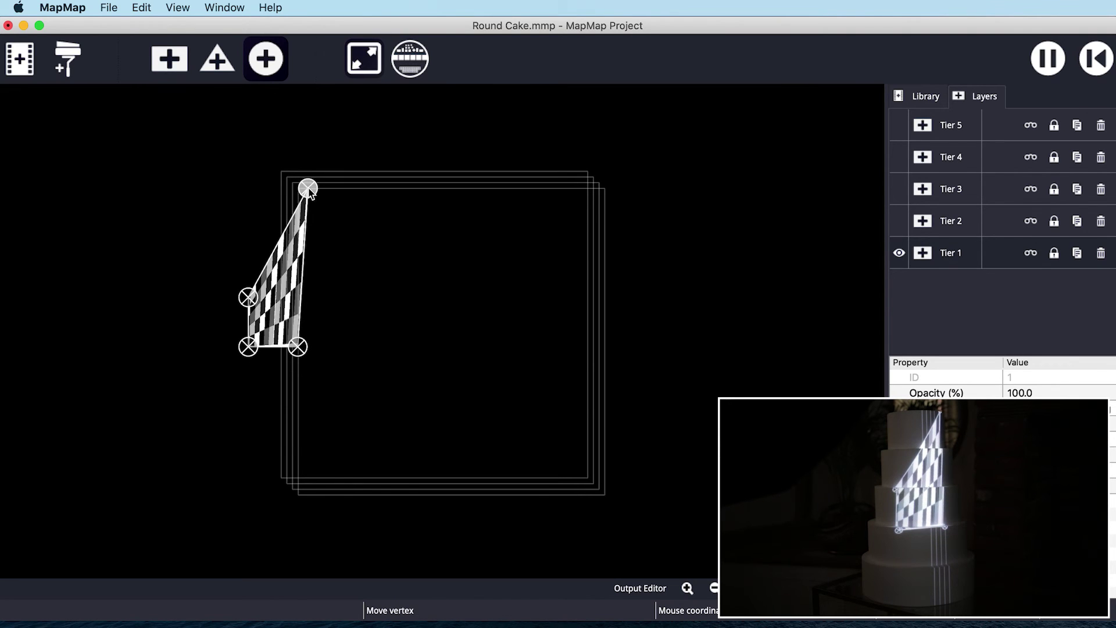
{"action": "mouse_move", "coordinate": [250, 300]}
{"action": "left_mouse_down"}
{"action": "mouse_move", "coordinate": [246, 183]}
{"action": "mouse_move", "coordinate": [250, 196]}
{"action": "left_mouse_up"}
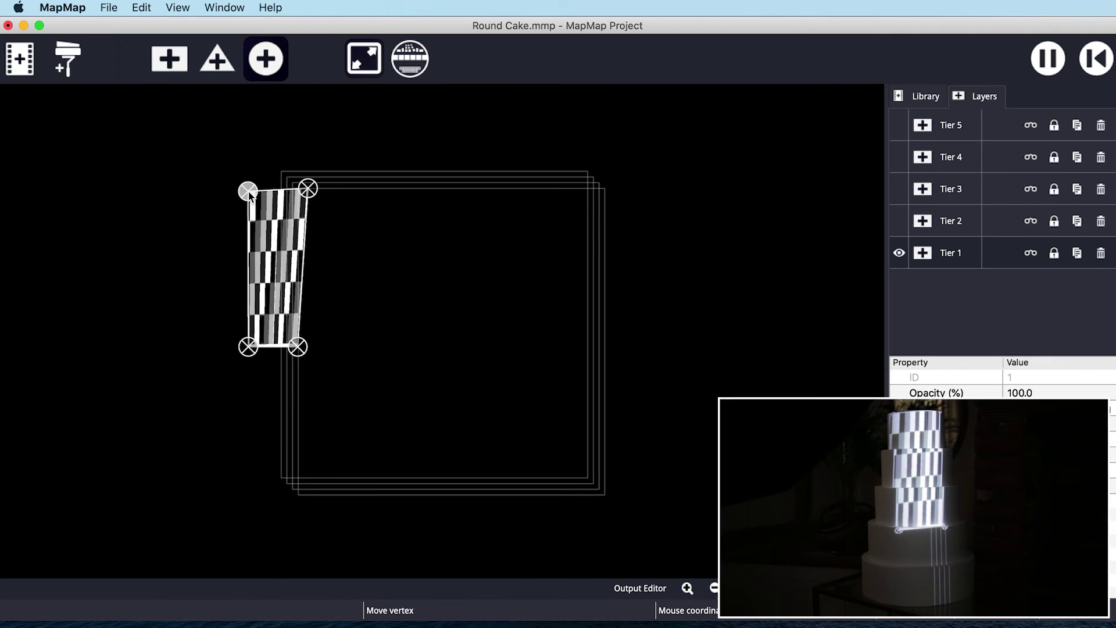
{"action": "mouse_move", "coordinate": [245, 352]}
{"action": "left_mouse_down"}
{"action": "mouse_move", "coordinate": [299, 350]}
{"action": "mouse_move", "coordinate": [313, 247]}
{"action": "mouse_move", "coordinate": [250, 251]}
{"action": "left_mouse_up"}
{"action": "scroll", "coordinate": [261, 216], "scroll_direction": "up", "scroll_amount": 5}
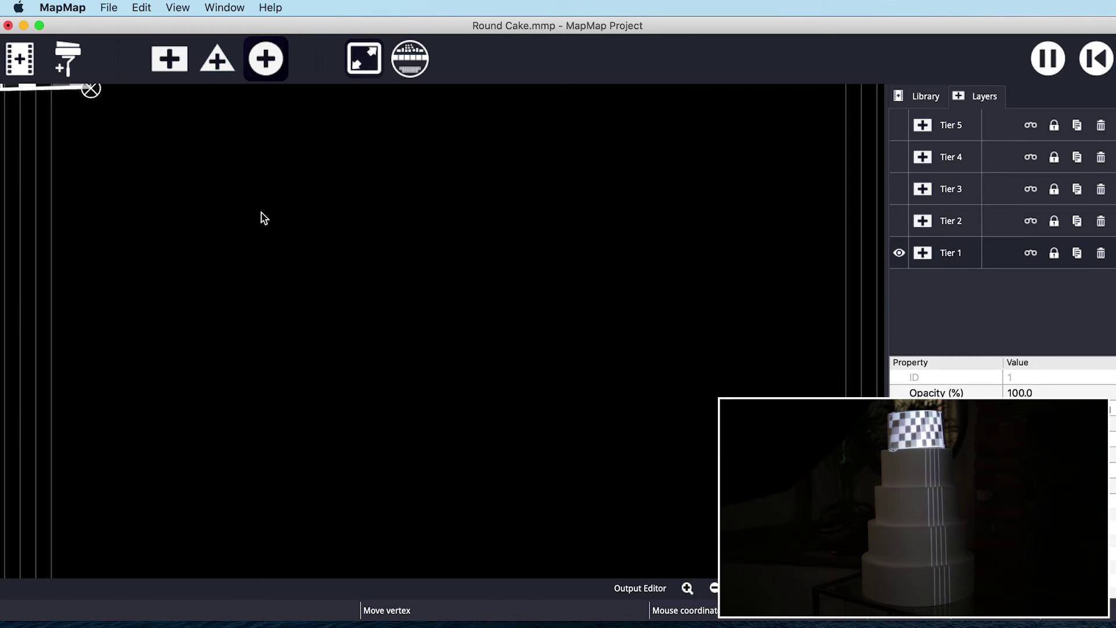
{"action": "scroll", "coordinate": [212, 182], "scroll_direction": "up", "scroll_amount": 3}
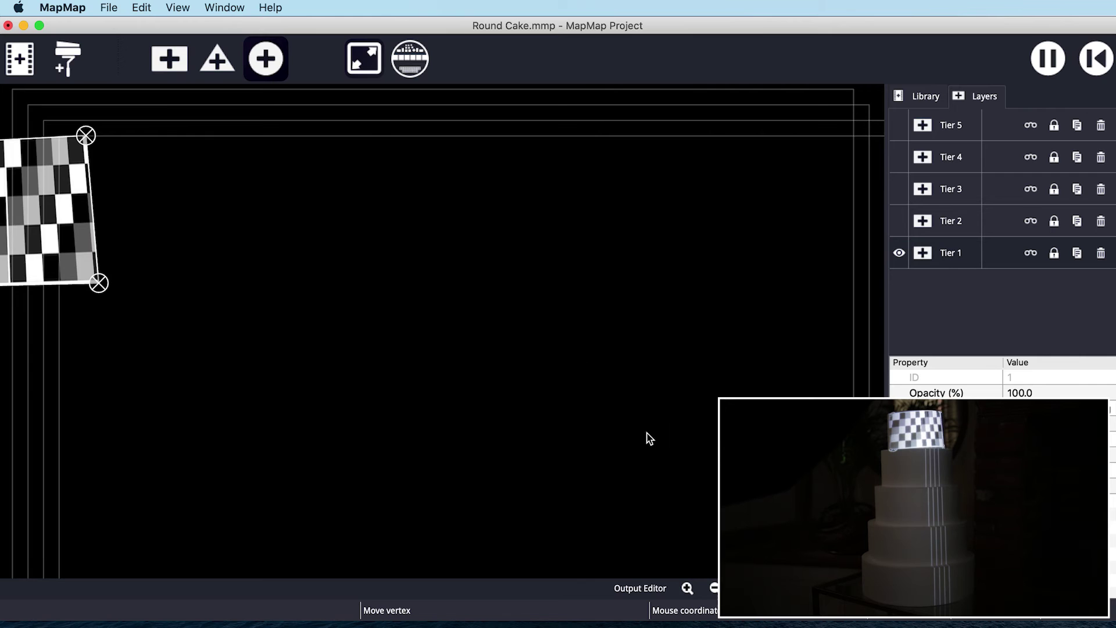
Step: Zoom out and nudge Tier 1's left corners to fit the top tier
{"action": "left_click", "coordinate": [713, 588]}
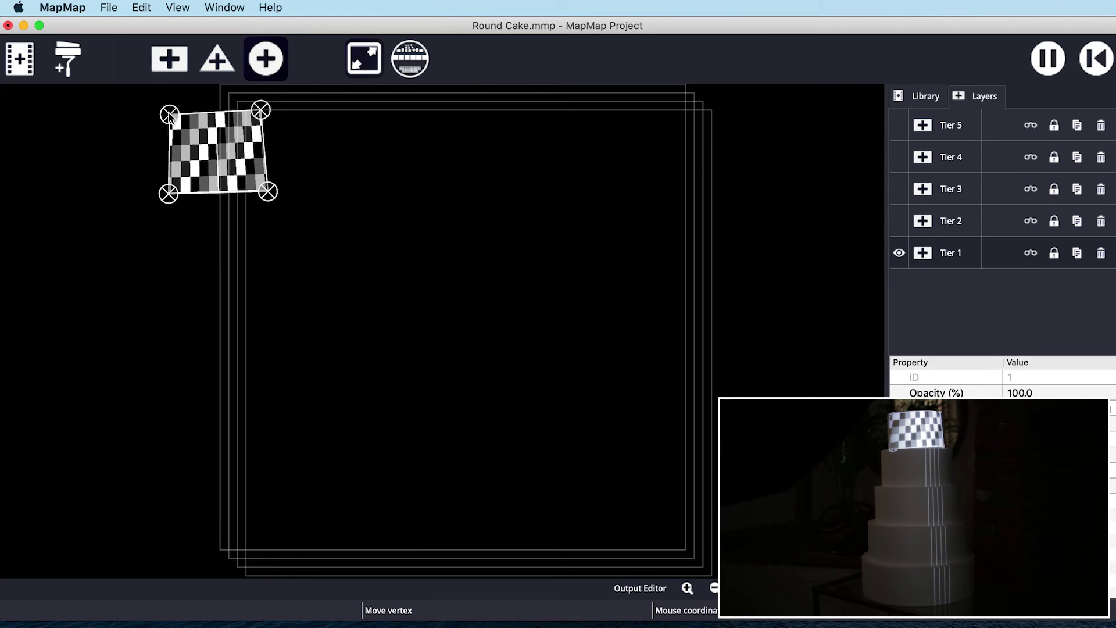
{"action": "left_click_drag", "start_coordinate": [170, 117], "coordinate": [171, 111]}
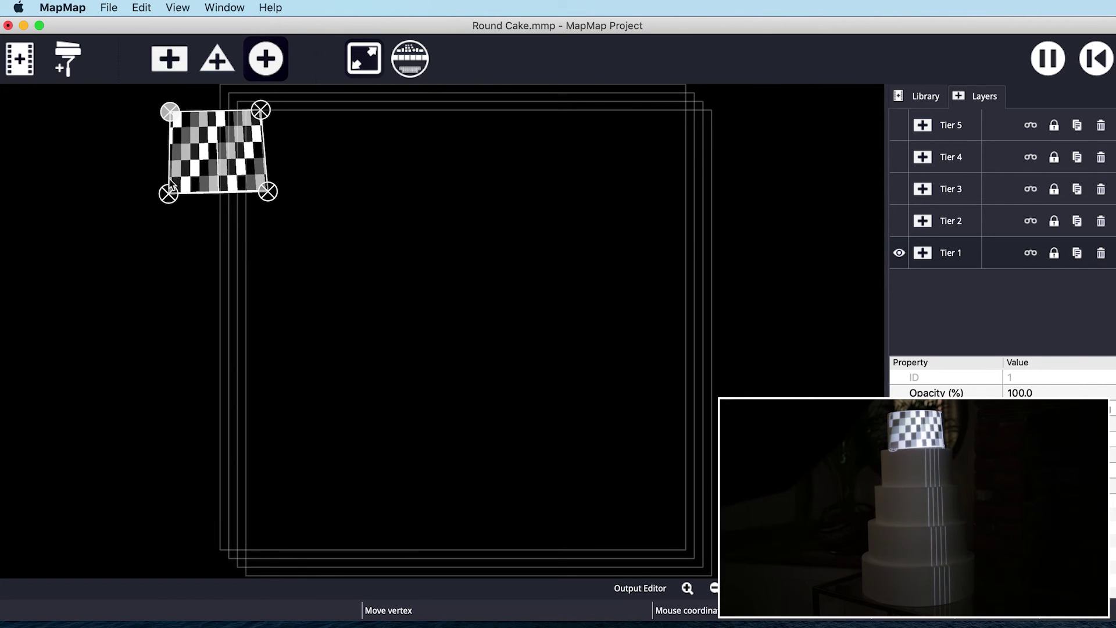
{"action": "left_click_drag", "start_coordinate": [169, 193], "coordinate": [173, 197]}
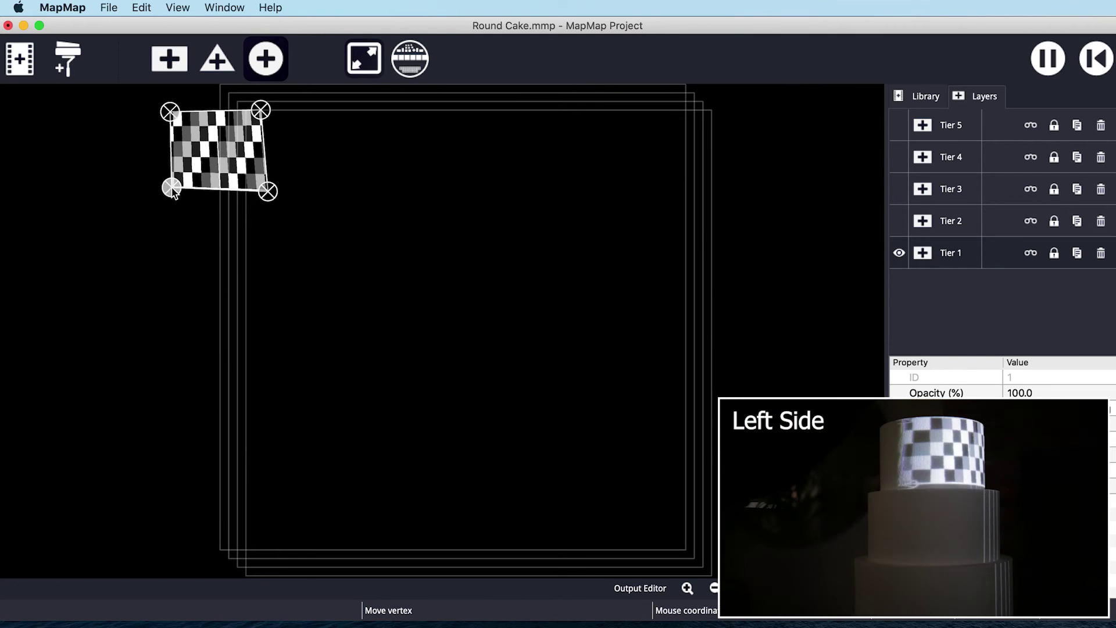
{"action": "left_click_drag", "start_coordinate": [174, 197], "coordinate": [175, 197]}
{"action": "left_click", "coordinate": [170, 111]}
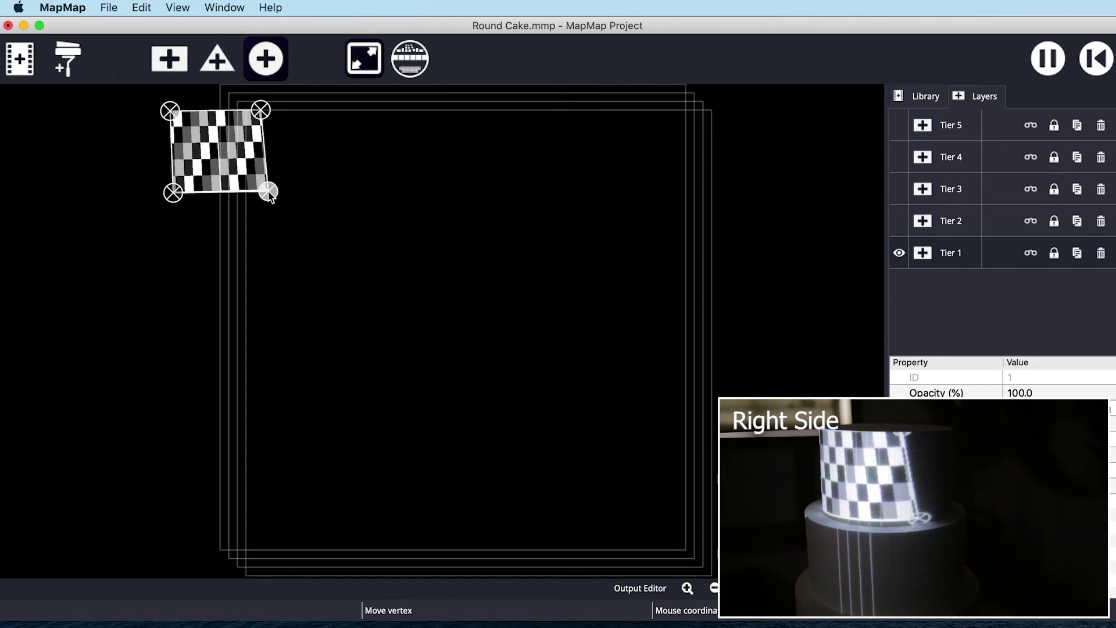
Step: Adjust Tier 1's right corners so the checkerboard sits straight on the tier's edge
{"action": "left_click_drag", "start_coordinate": [268, 192], "coordinate": [276, 194]}
{"action": "left_click_drag", "start_coordinate": [262, 114], "coordinate": [278, 113]}
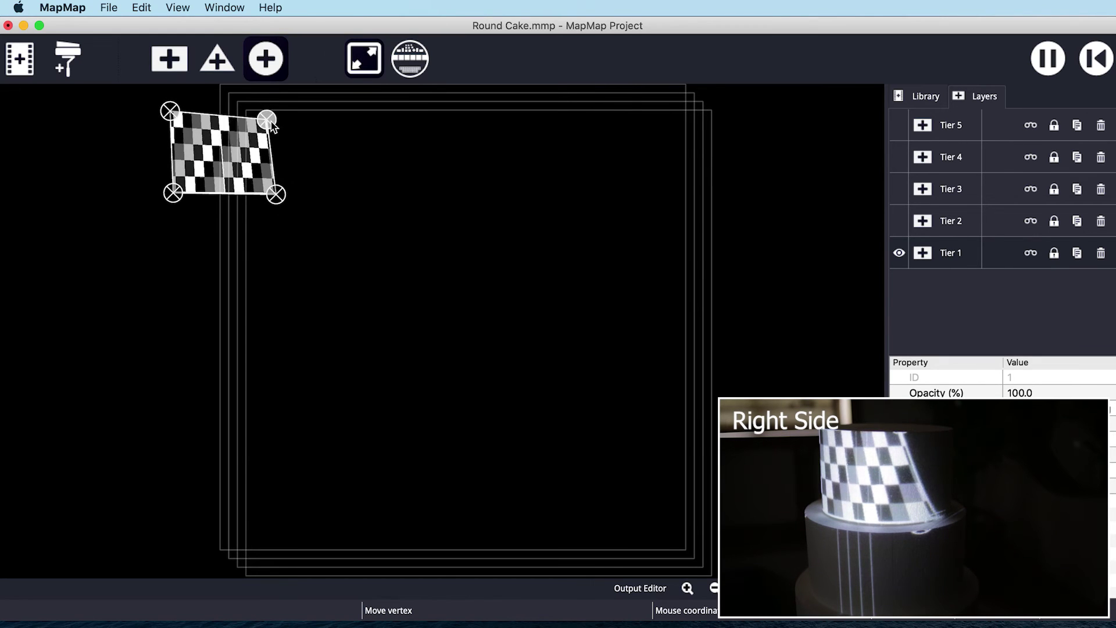
{"action": "left_click_drag", "start_coordinate": [276, 192], "coordinate": [274, 196]}
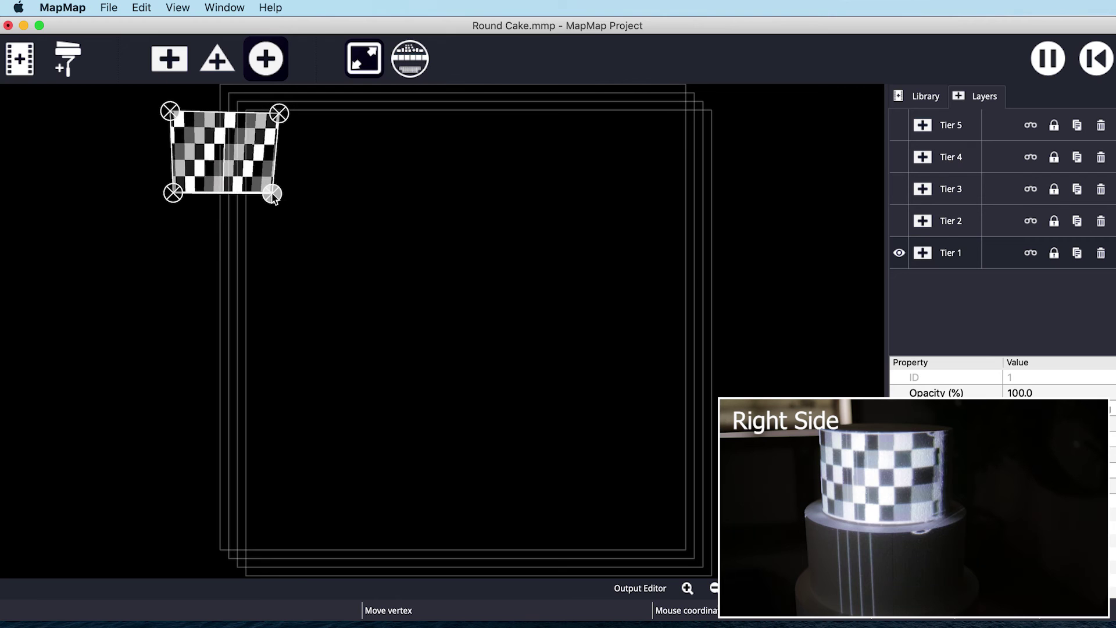
{"action": "left_click_drag", "start_coordinate": [278, 114], "coordinate": [277, 113]}
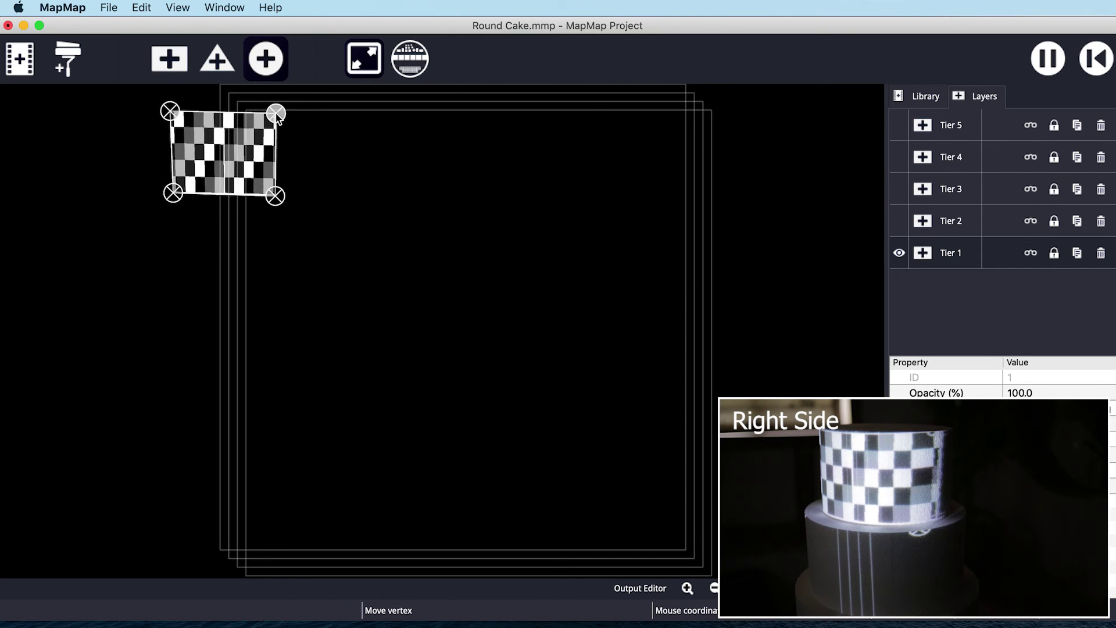
{"action": "left_click", "coordinate": [275, 196]}
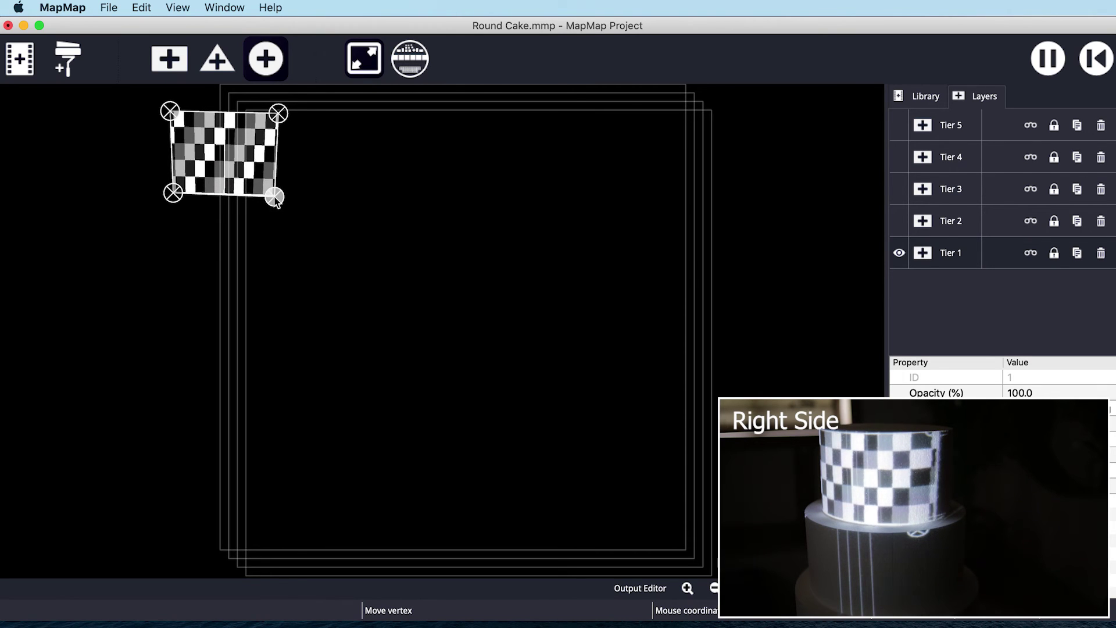
{"action": "scroll", "coordinate": [274, 197], "scroll_direction": "up", "scroll_amount": 5}
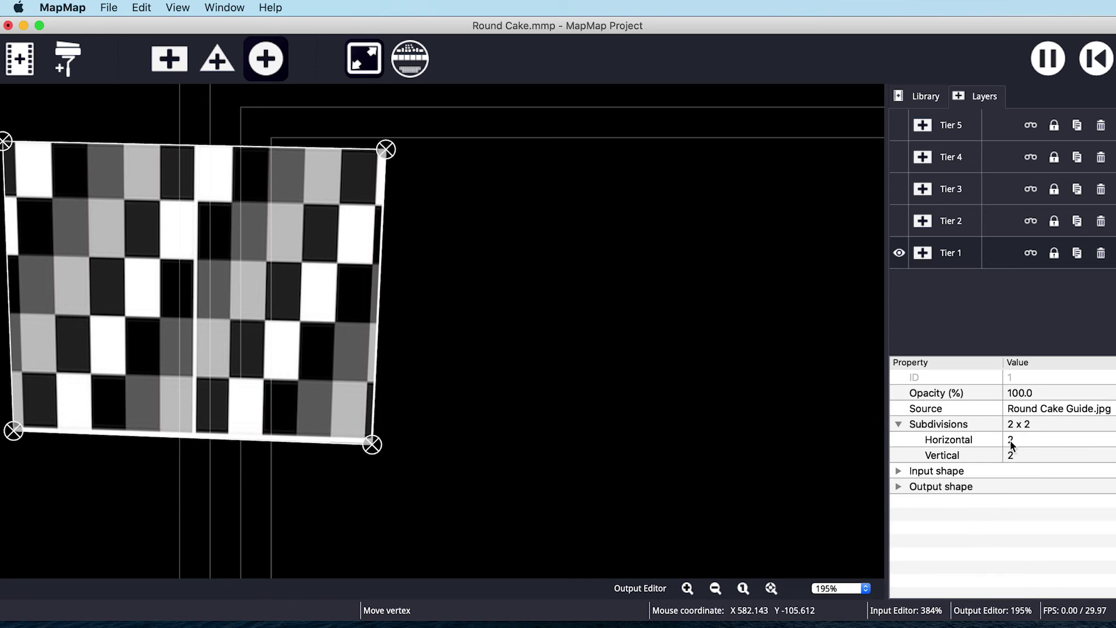
Step: Raise Tier 1's horizontal subdivisions with three increments
{"action": "double_click", "coordinate": [1034, 441]}
{"action": "left_click", "coordinate": [1110, 436]}
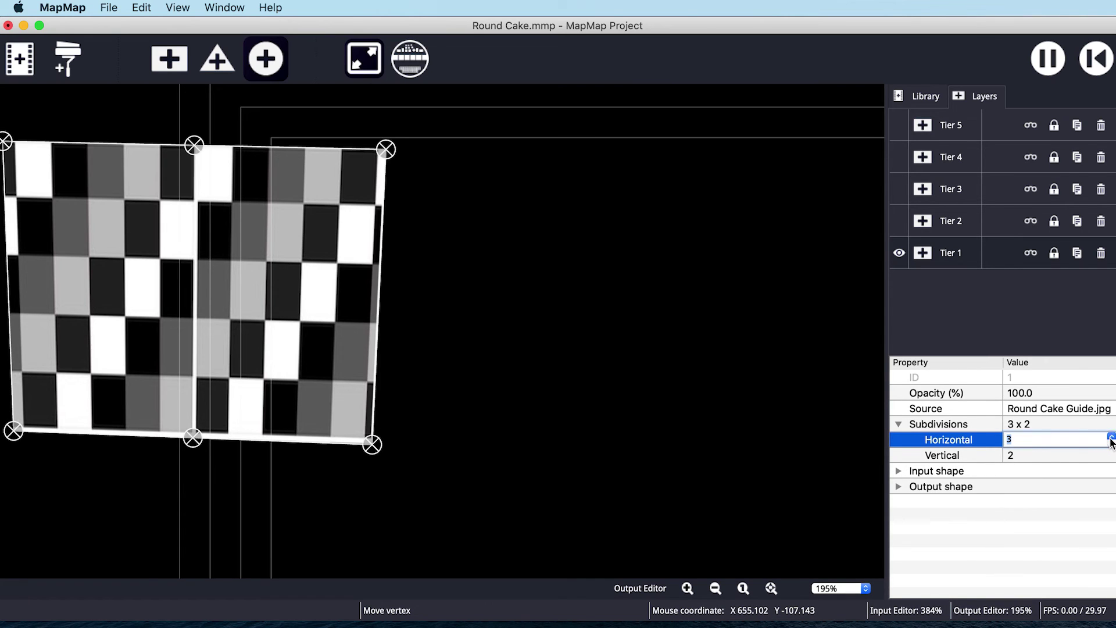
{"action": "left_click", "coordinate": [1111, 436]}
{"action": "left_click", "coordinate": [1111, 438]}
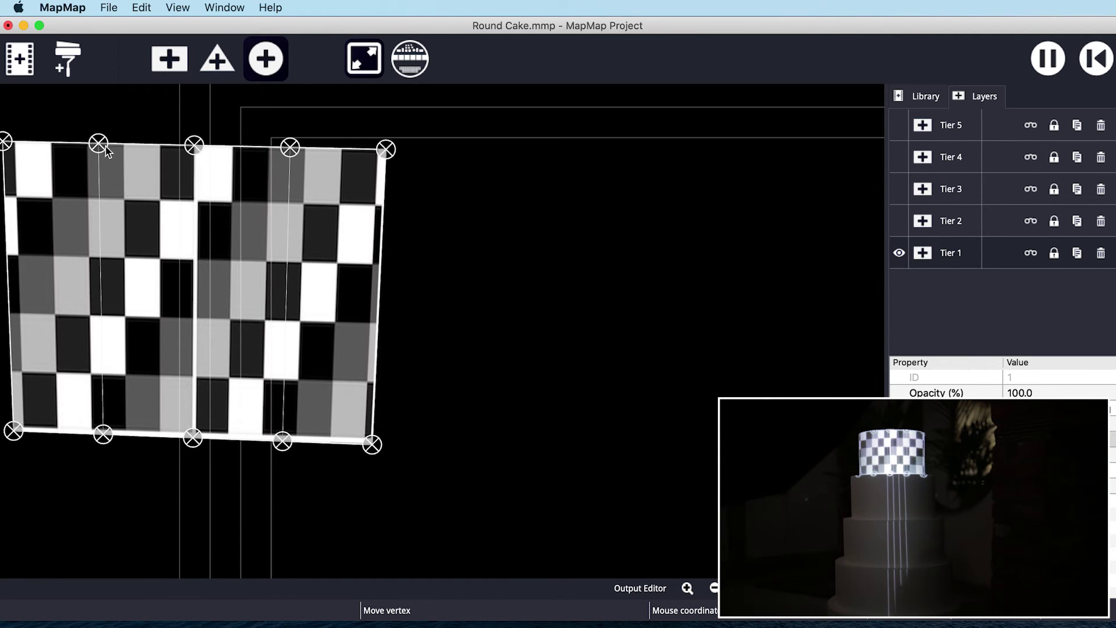
Step: Nudge the new left and middle top and bottom mesh points to even the columns
{"action": "left_click_drag", "start_coordinate": [101, 147], "coordinate": [74, 150]}
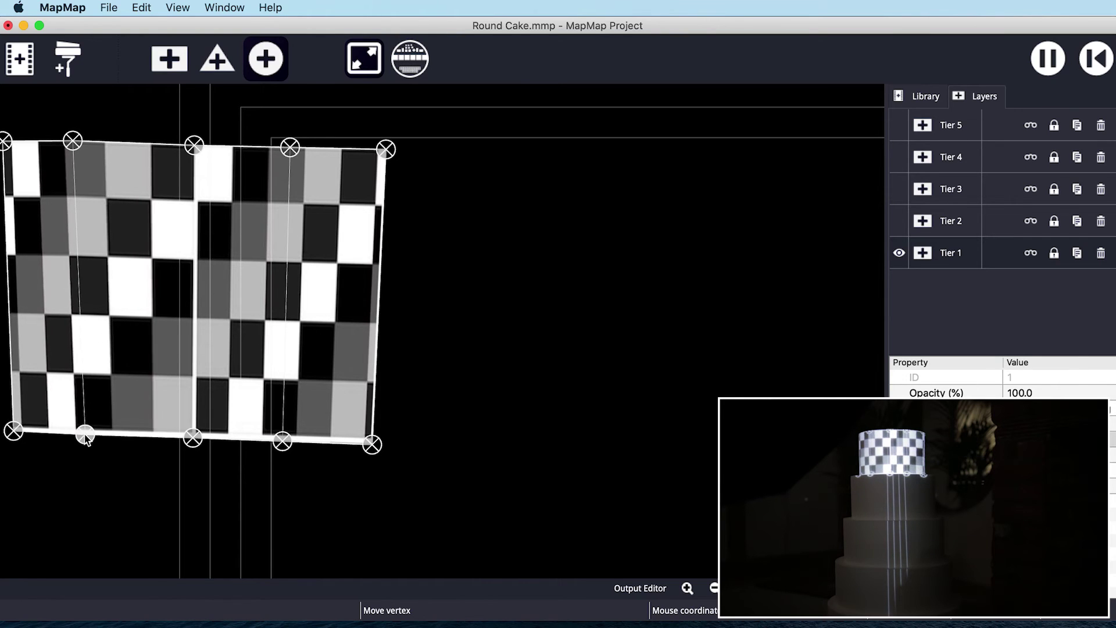
{"action": "left_click_drag", "start_coordinate": [85, 436], "coordinate": [80, 436]}
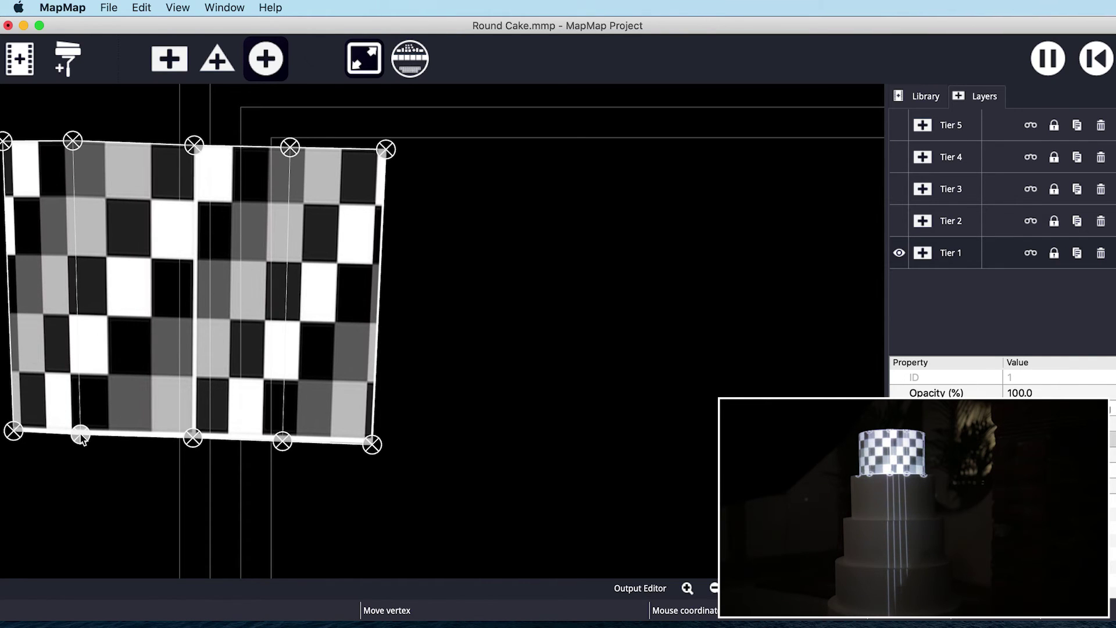
{"action": "left_click_drag", "start_coordinate": [83, 436], "coordinate": [85, 439]}
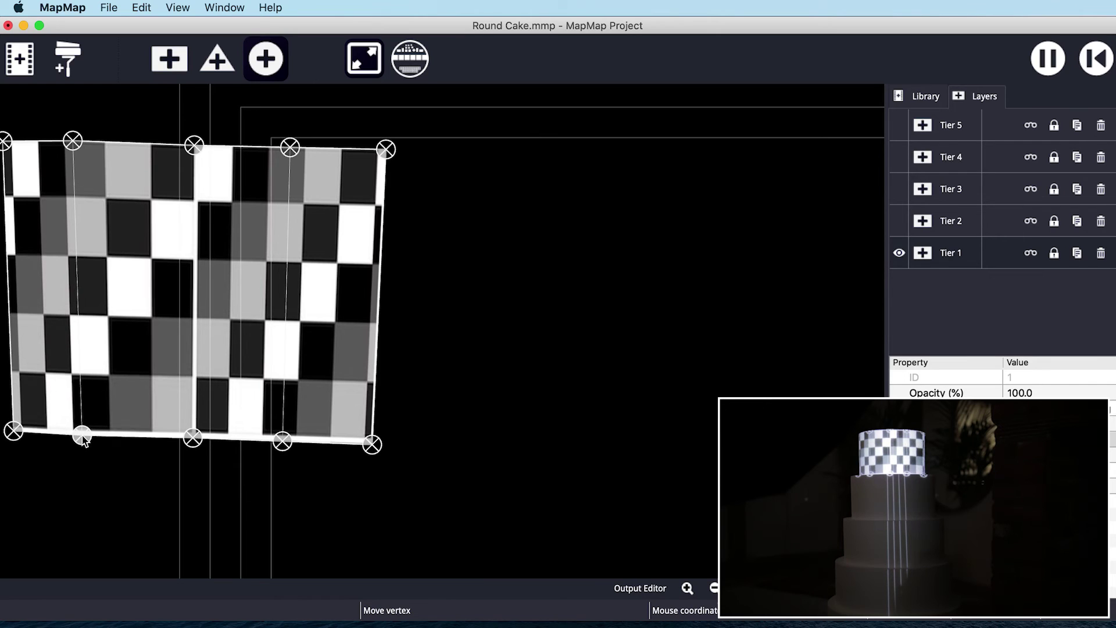
{"action": "left_click_drag", "start_coordinate": [75, 143], "coordinate": [70, 142]}
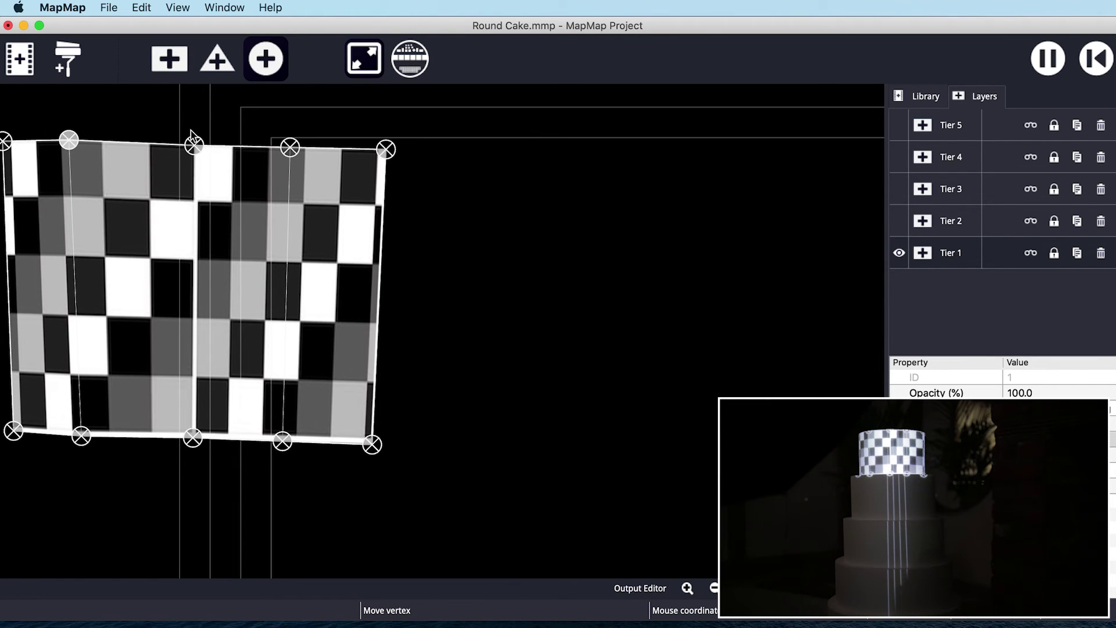
{"action": "left_click_drag", "start_coordinate": [196, 150], "coordinate": [193, 147]}
{"action": "left_click_drag", "start_coordinate": [194, 442], "coordinate": [194, 444]}
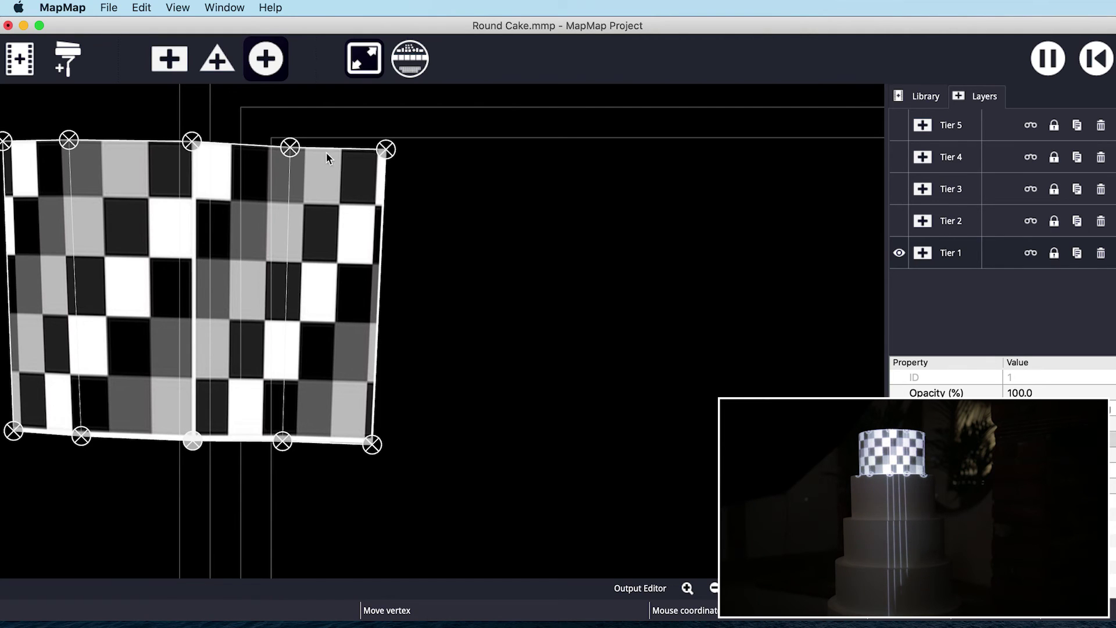
Step: Move the right top and bottom mesh points outward onto the tier's edge
{"action": "left_click_drag", "start_coordinate": [290, 150], "coordinate": [315, 147]}
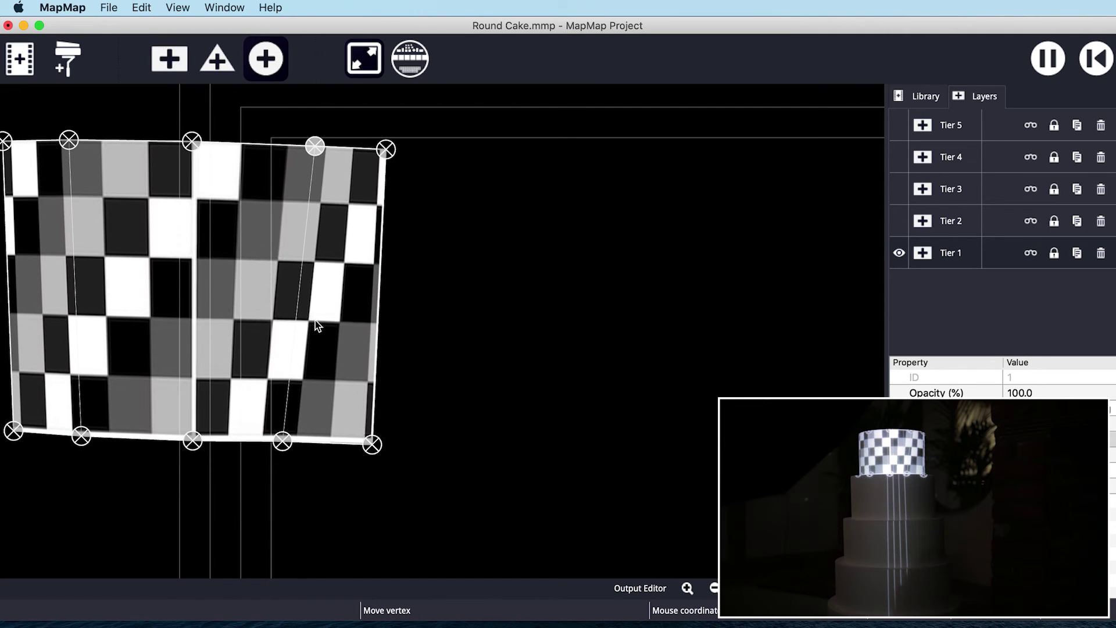
{"action": "left_click_drag", "start_coordinate": [283, 444], "coordinate": [307, 443]}
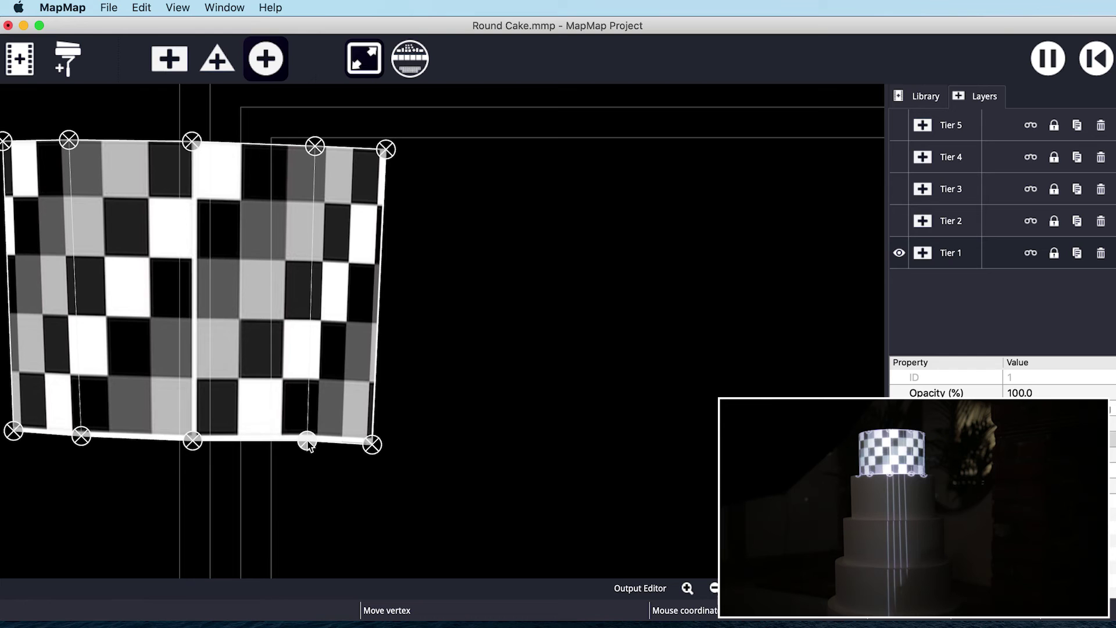
{"action": "left_click", "coordinate": [316, 147]}
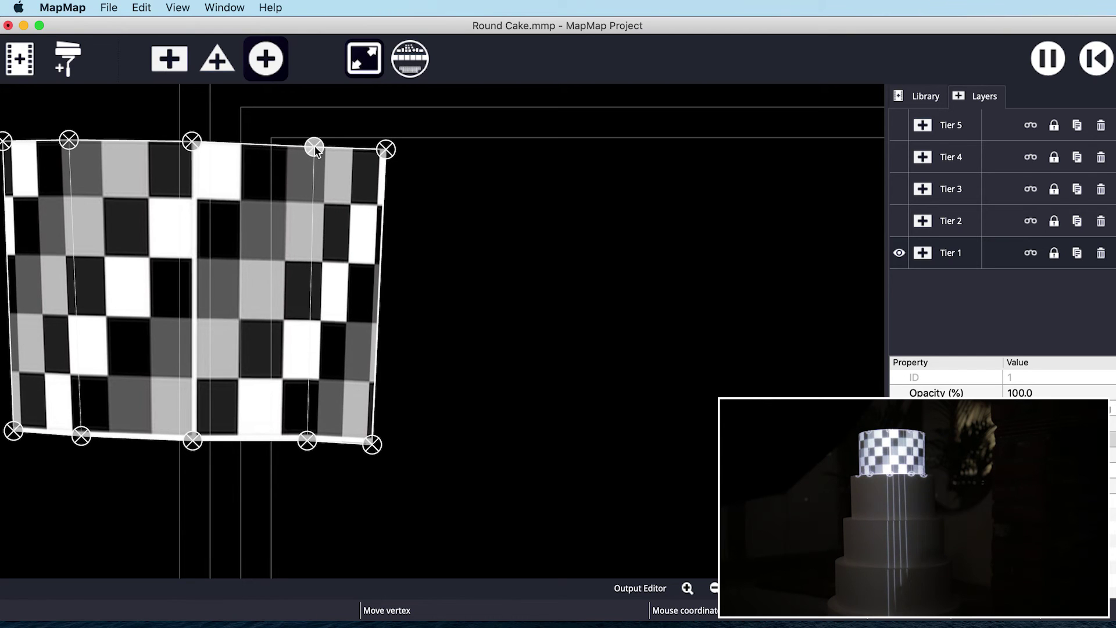
{"action": "left_click_drag", "start_coordinate": [307, 445], "coordinate": [302, 444]}
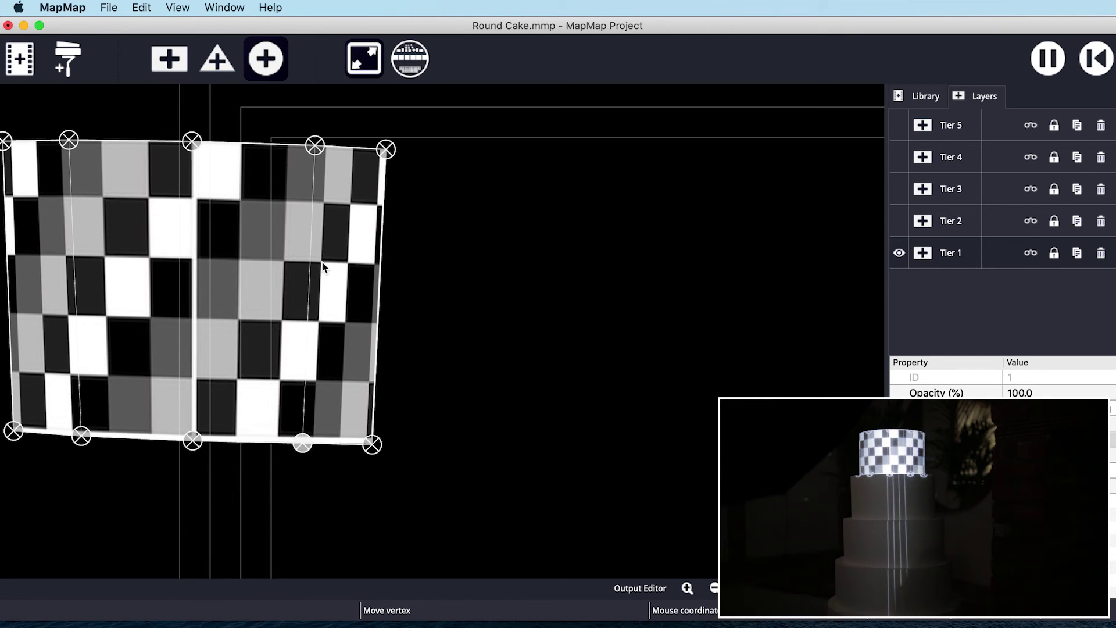
{"action": "left_click_drag", "start_coordinate": [315, 148], "coordinate": [311, 148]}
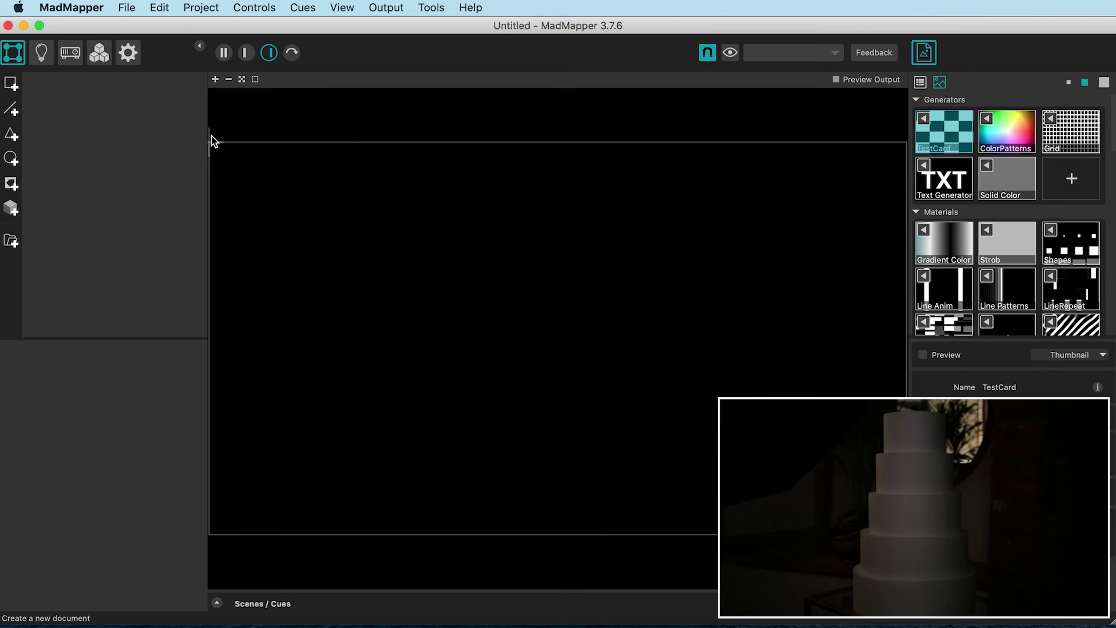
Step: Import Round Cake Guide.jpg into MadMapper and add a quad showing it
{"action": "left_click", "coordinate": [127, 7]}
{"action": "left_click", "coordinate": [460, 247]}
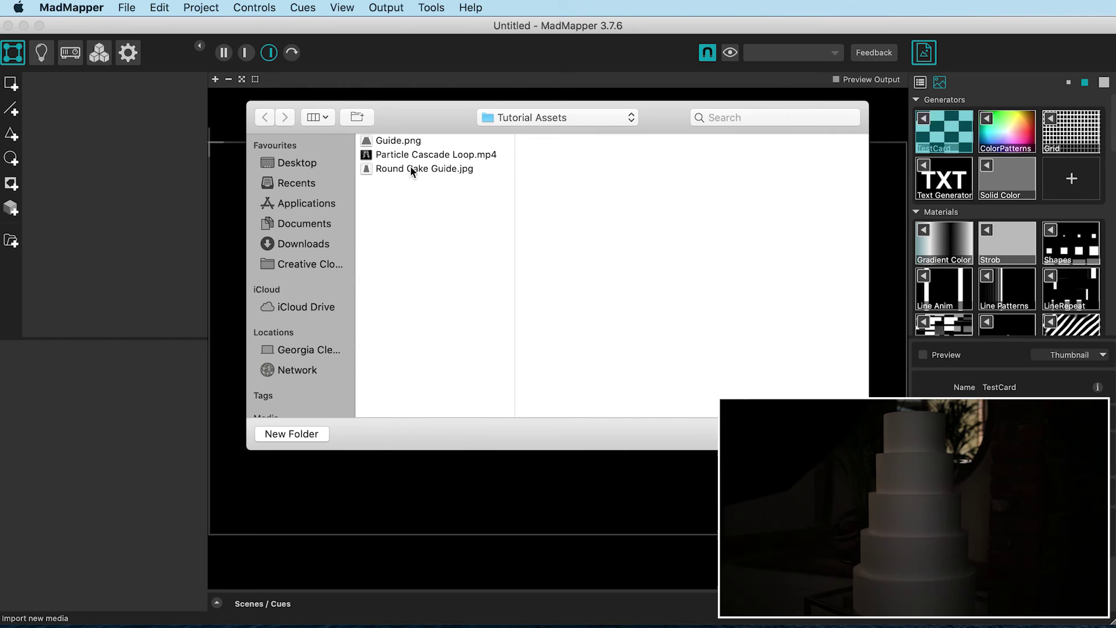
{"action": "left_click", "coordinate": [411, 170]}
{"action": "key", "text": "Return"}
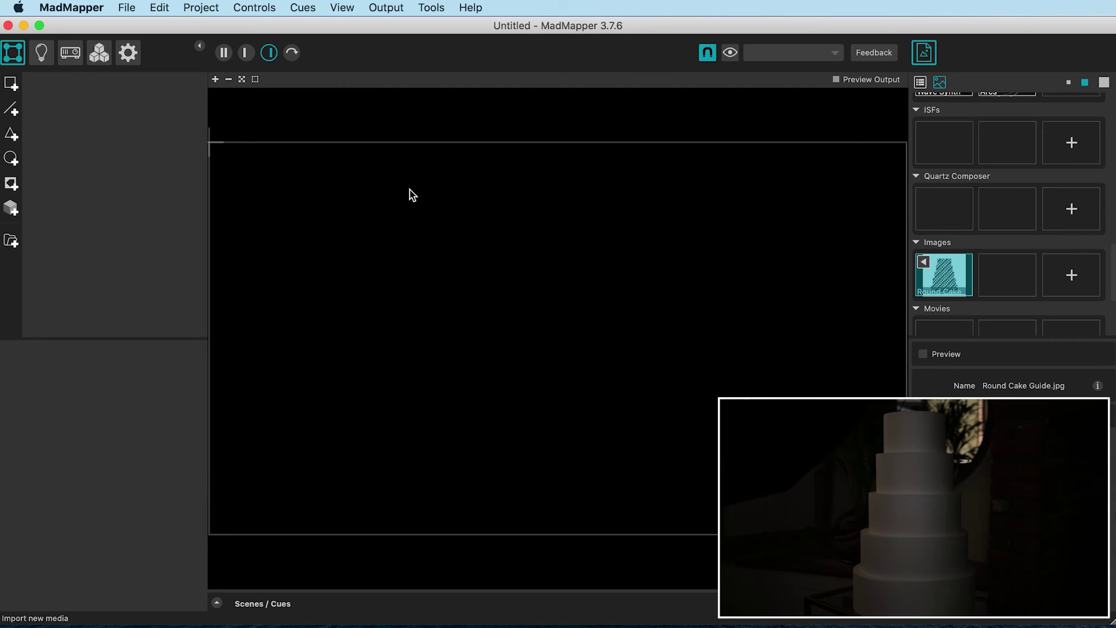
{"action": "left_click", "coordinate": [11, 85]}
Step: Crop the quad's source region to the top tier and preview the output full screen
{"action": "key", "text": "Tab"}
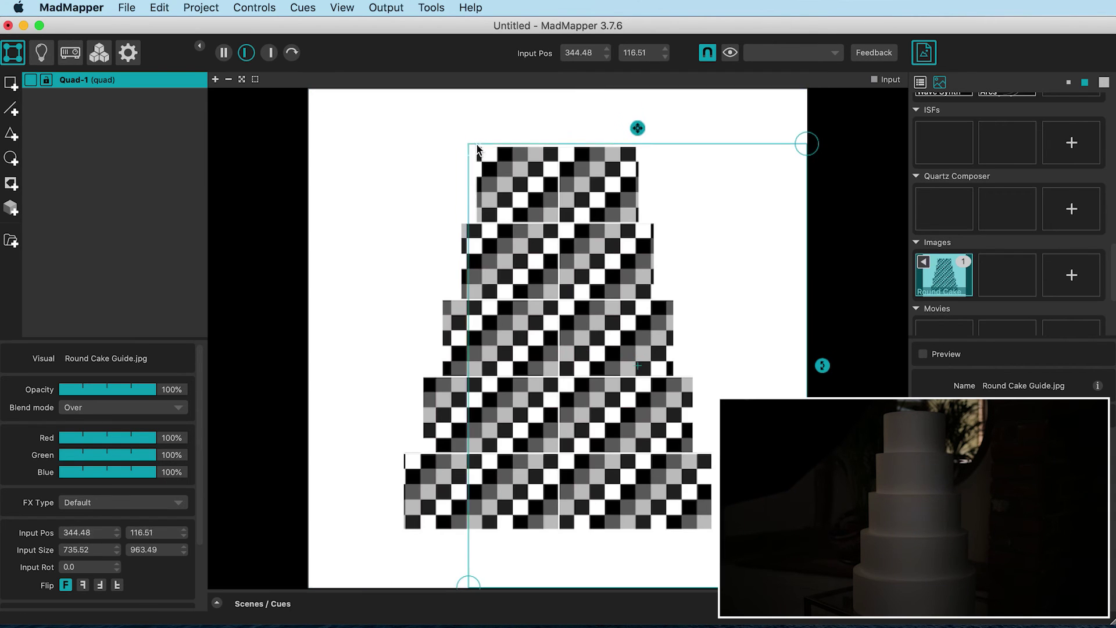
{"action": "left_click_drag", "start_coordinate": [643, 517], "coordinate": [638, 224]}
{"action": "key", "text": "Tab"}
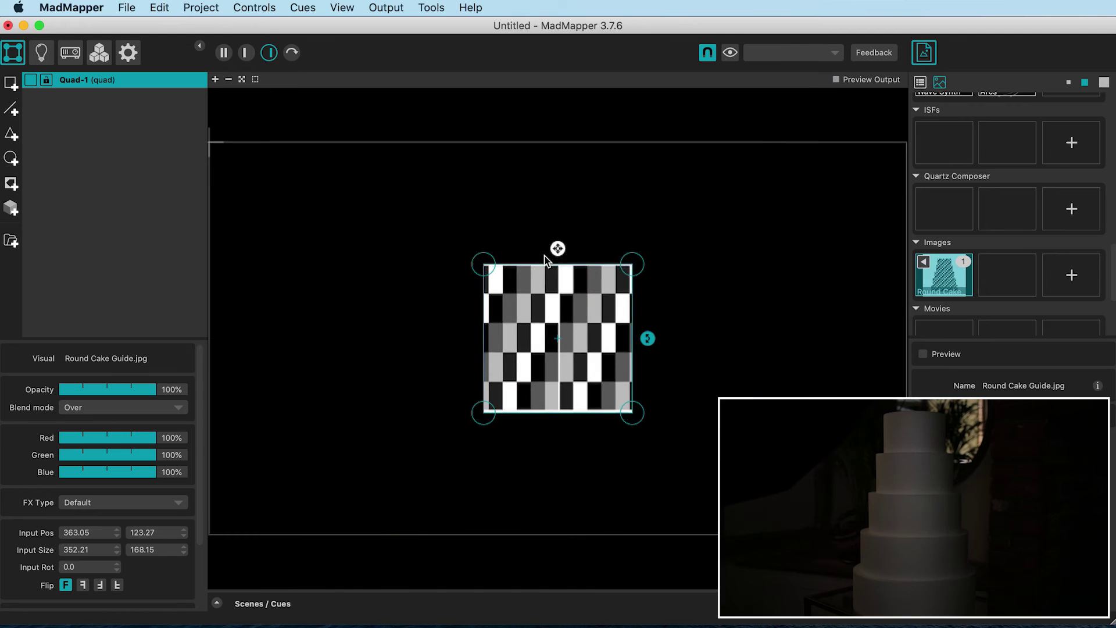
{"action": "key", "text": "super+f"}
Step: Drag the quad's corners onto the cake's top tier and enable mesh warping
{"action": "mouse_move", "coordinate": [477, 259]}
{"action": "left_mouse_down"}
{"action": "mouse_move", "coordinate": [511, 293]}
{"action": "mouse_move", "coordinate": [473, 212]}
{"action": "left_mouse_up"}
{"action": "left_click_drag", "start_coordinate": [603, 292], "coordinate": [608, 232]}
{"action": "left_click_drag", "start_coordinate": [597, 377], "coordinate": [603, 292]}
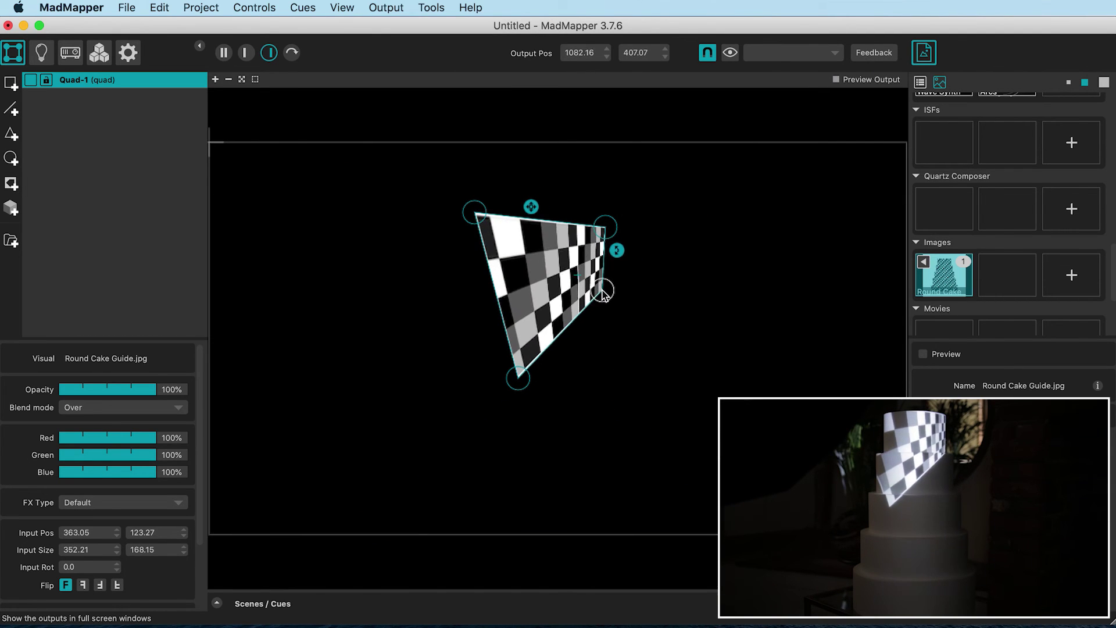
{"action": "left_click_drag", "start_coordinate": [474, 213], "coordinate": [514, 227]}
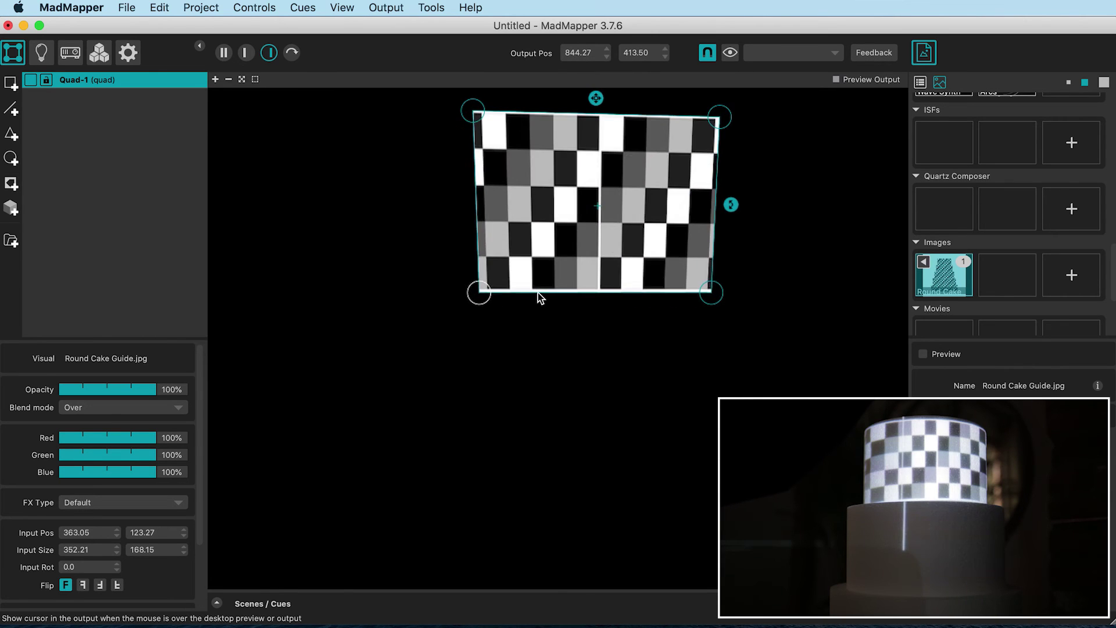
{"action": "scroll", "coordinate": [142, 451], "scroll_direction": "down", "scroll_amount": 2}
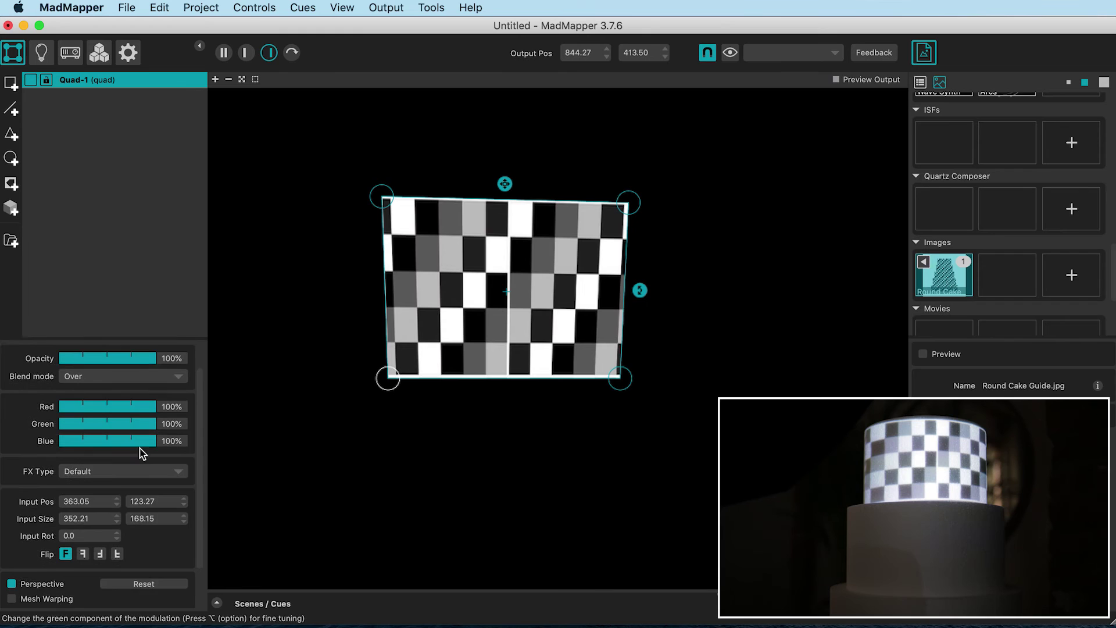
{"action": "scroll", "coordinate": [139, 454], "scroll_direction": "down", "scroll_amount": 2}
{"action": "left_click", "coordinate": [13, 548]}
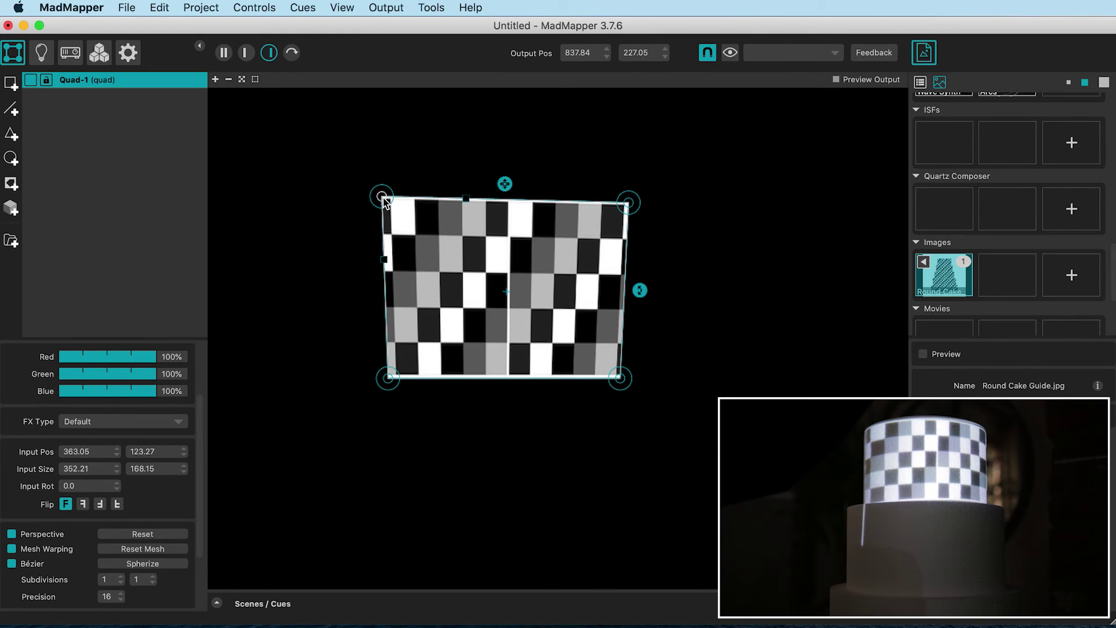
Step: Drag the quad's top- and bottom-edge mesh points to curve the checkerboard around the top tier
{"action": "left_click", "coordinate": [467, 198]}
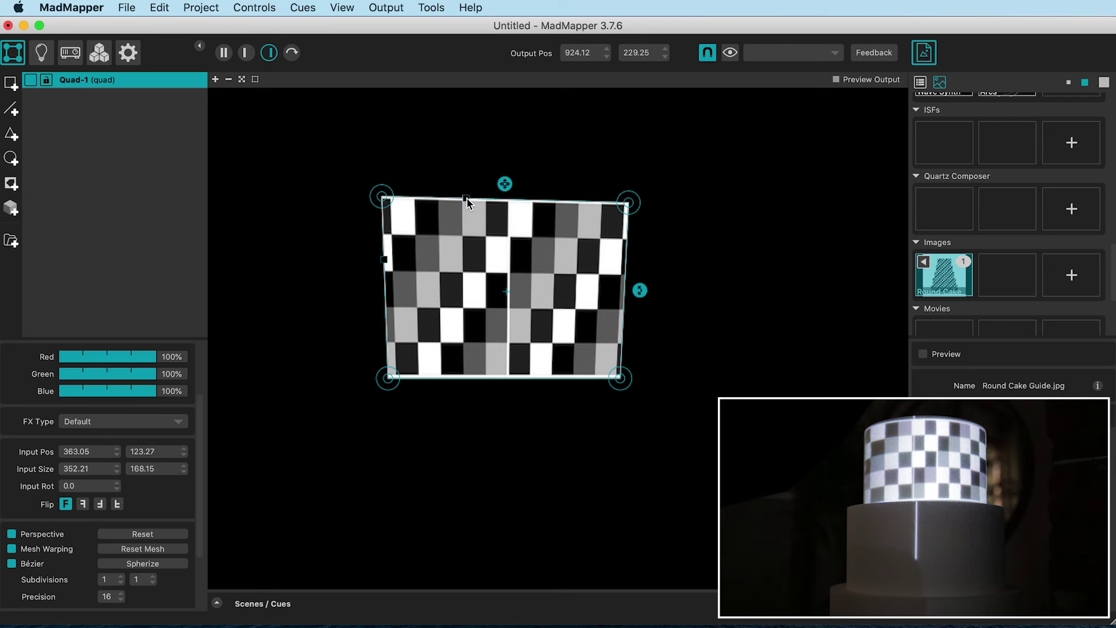
{"action": "left_click_drag", "start_coordinate": [467, 198], "coordinate": [449, 187]}
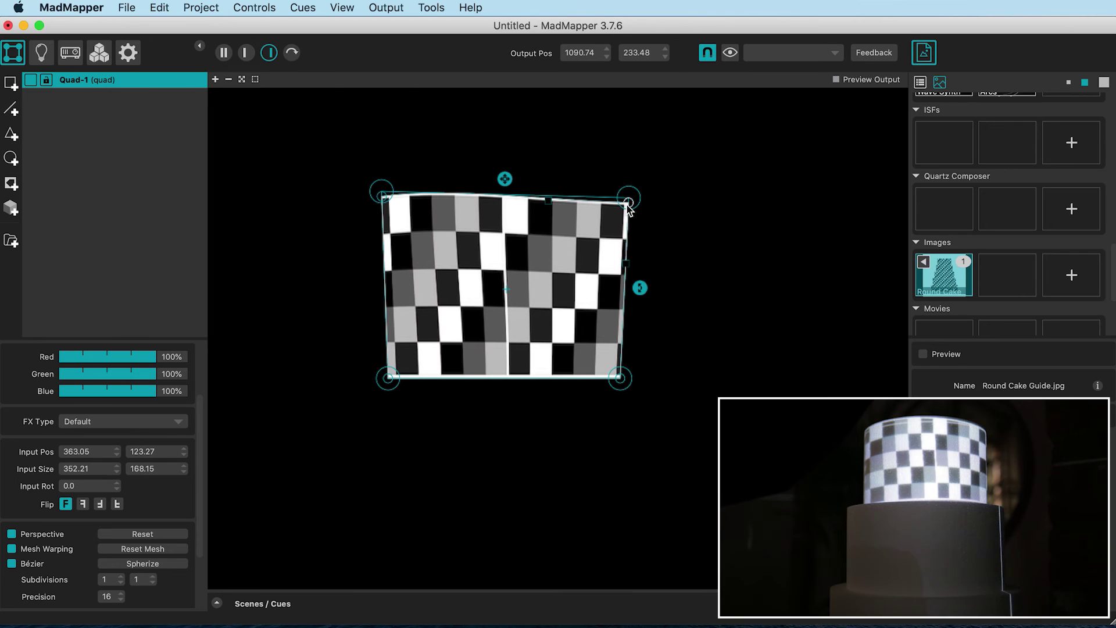
{"action": "left_click_drag", "start_coordinate": [550, 203], "coordinate": [583, 196]}
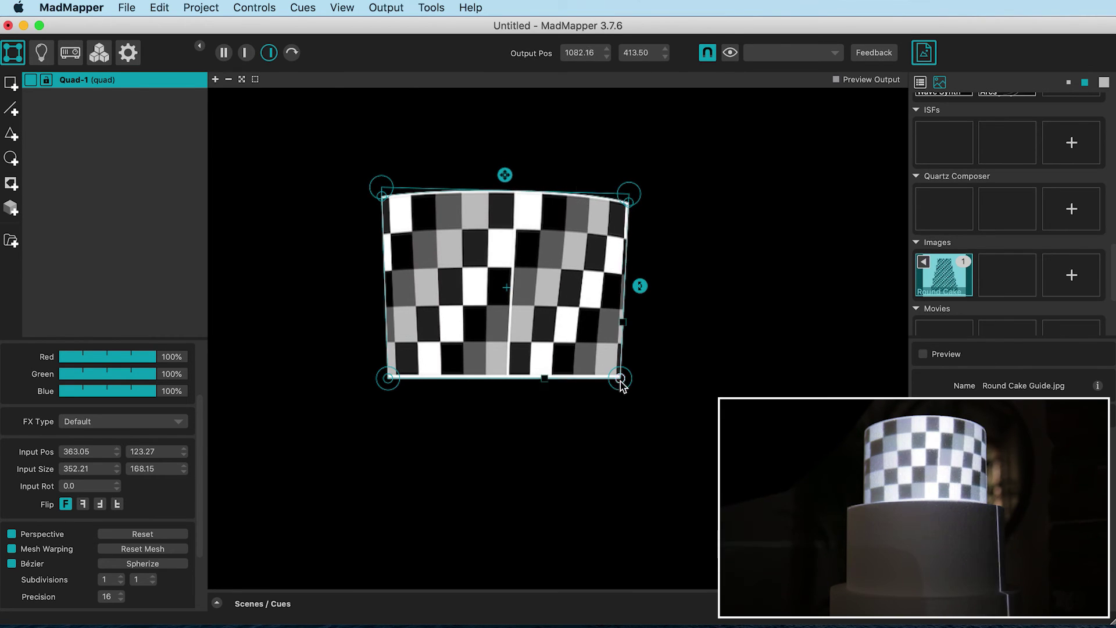
{"action": "left_click_drag", "start_coordinate": [545, 385], "coordinate": [623, 383]}
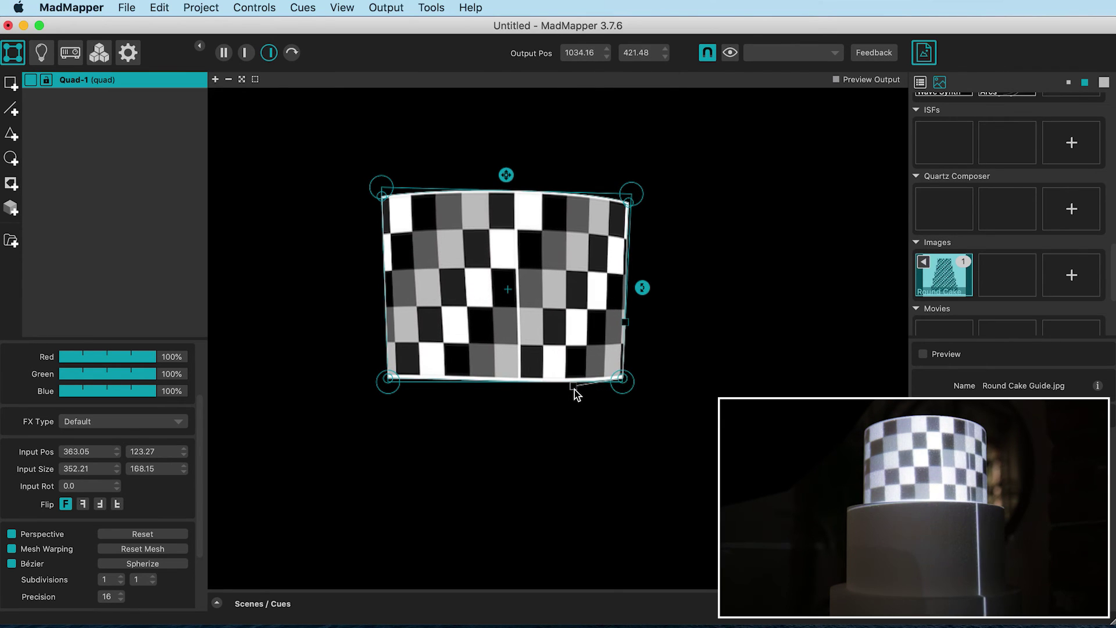
{"action": "left_click_drag", "start_coordinate": [447, 192], "coordinate": [433, 203]}
{"action": "left_click_drag", "start_coordinate": [460, 381], "coordinate": [430, 392]}
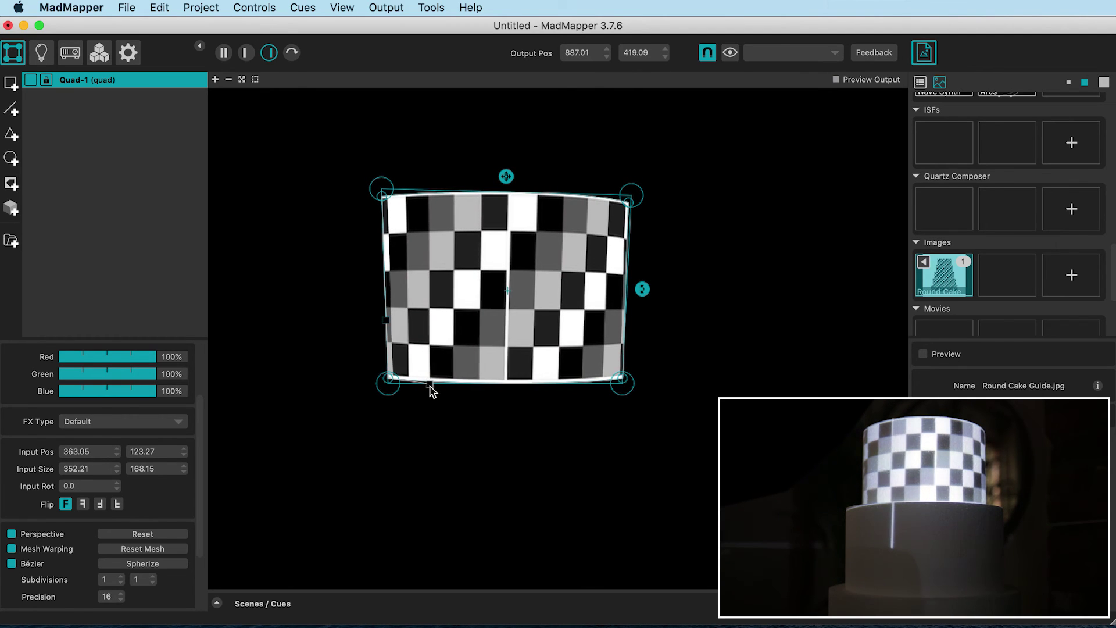
{"action": "left_click_drag", "start_coordinate": [434, 196], "coordinate": [419, 191]}
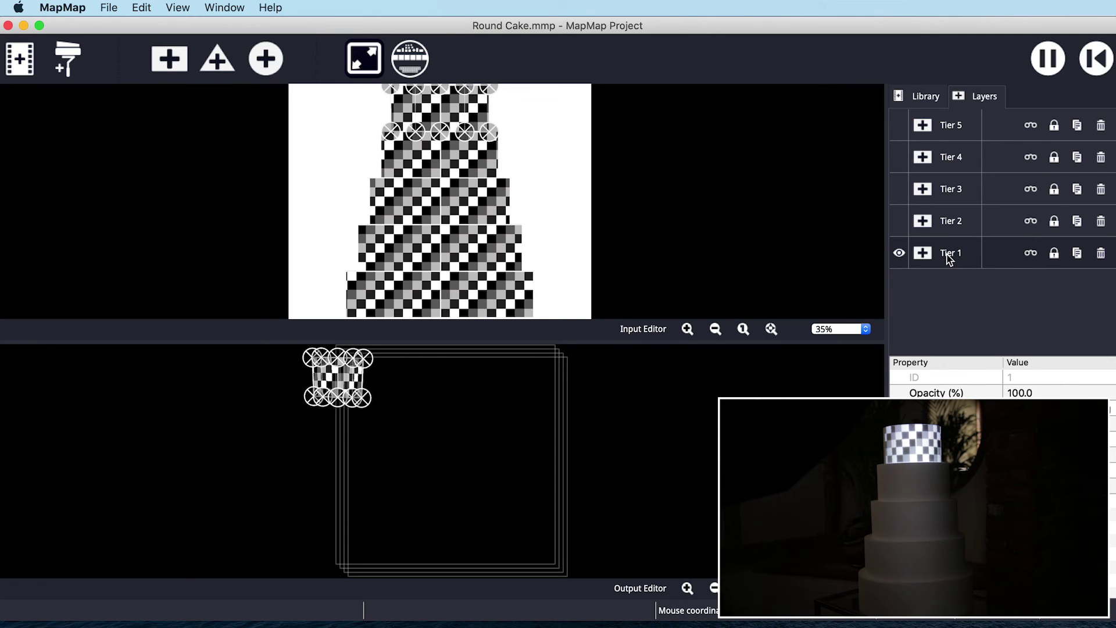
Step: Resize Tier 2 and drag its corners and vertices to match the second tier in an enlarged output editor
{"action": "left_click", "coordinate": [948, 226]}
{"action": "key", "text": "ctrl+1"}
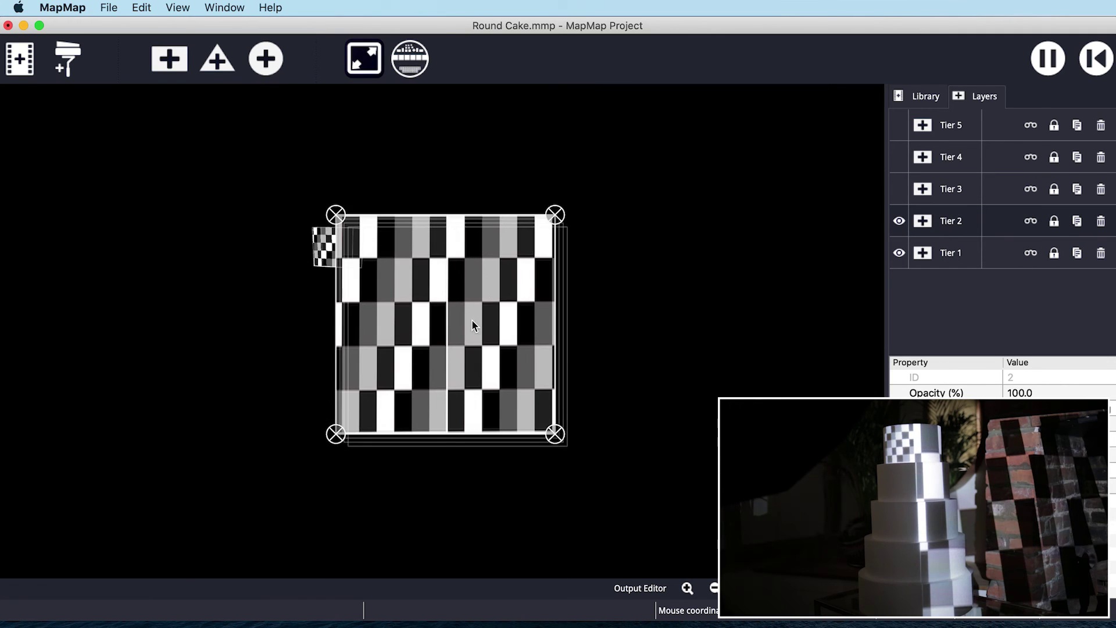
{"action": "mouse_move", "coordinate": [555, 216]}
{"action": "left_mouse_down"}
{"action": "mouse_move", "coordinate": [482, 298]}
{"action": "mouse_move", "coordinate": [389, 243]}
{"action": "mouse_move", "coordinate": [373, 269]}
{"action": "left_mouse_up"}
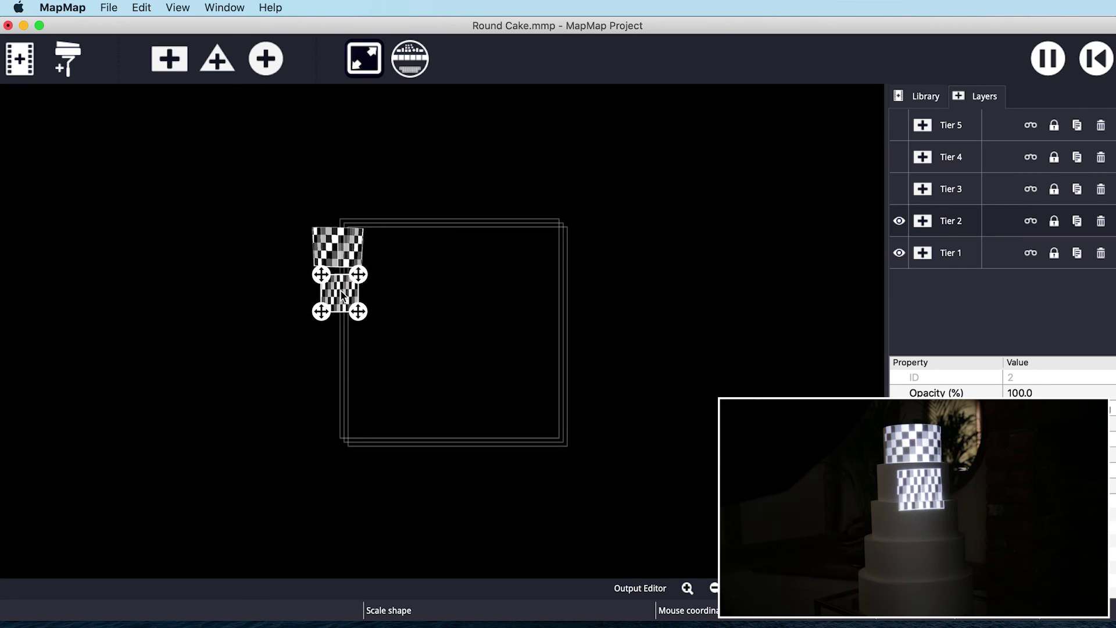
{"action": "scroll", "coordinate": [341, 293], "scroll_direction": "up", "scroll_amount": 5}
{"action": "left_click_drag", "start_coordinate": [241, 142], "coordinate": [295, 118]}
{"action": "scroll", "coordinate": [193, 483], "scroll_direction": "up", "scroll_amount": 3}
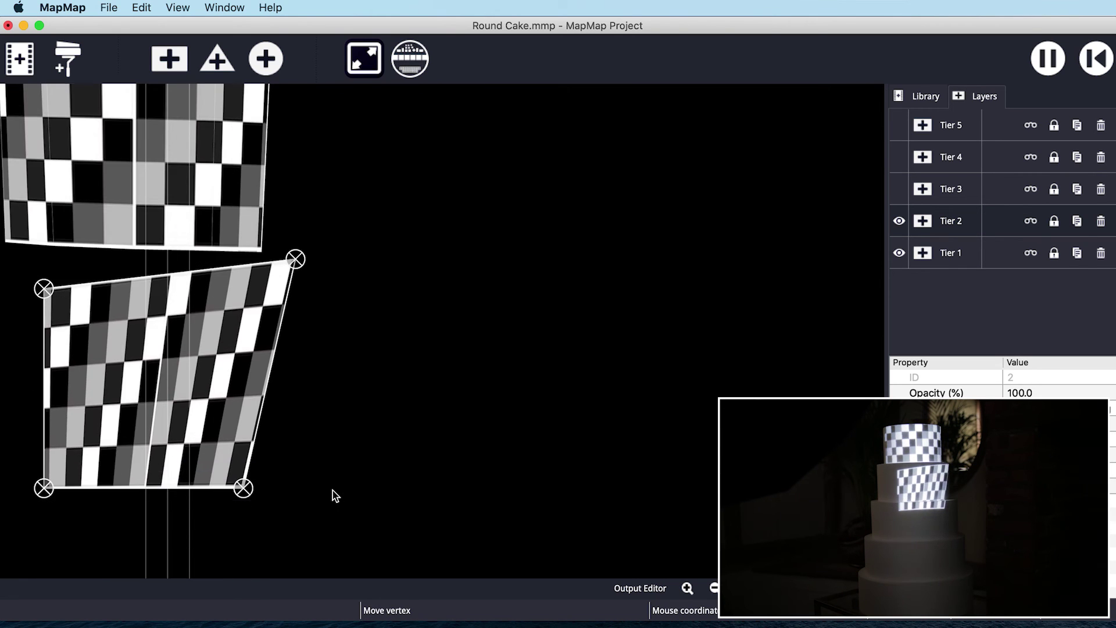
{"action": "left_click_drag", "start_coordinate": [43, 286], "coordinate": [4, 261]}
{"action": "scroll", "coordinate": [181, 175], "scroll_direction": "down", "scroll_amount": 3}
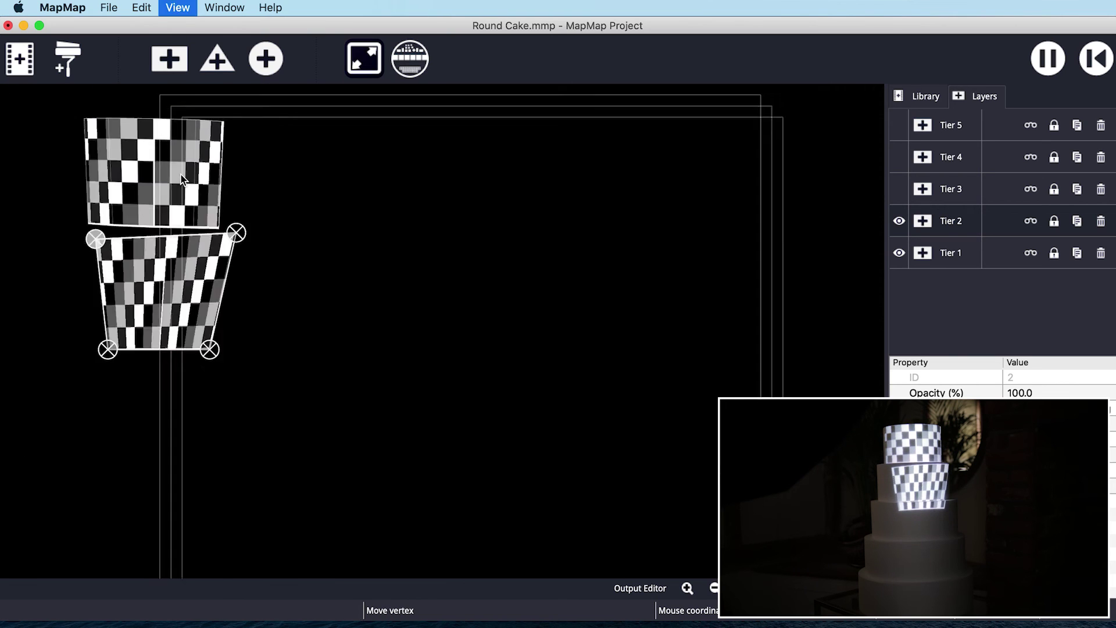
{"action": "scroll", "coordinate": [181, 175], "scroll_direction": "down", "scroll_amount": 2}
{"action": "scroll", "coordinate": [181, 175], "scroll_direction": "up", "scroll_amount": 5}
{"action": "mouse_move", "coordinate": [104, 349]}
{"action": "left_mouse_down"}
{"action": "mouse_move", "coordinate": [64, 325]}
{"action": "mouse_move", "coordinate": [76, 323]}
{"action": "left_mouse_up"}
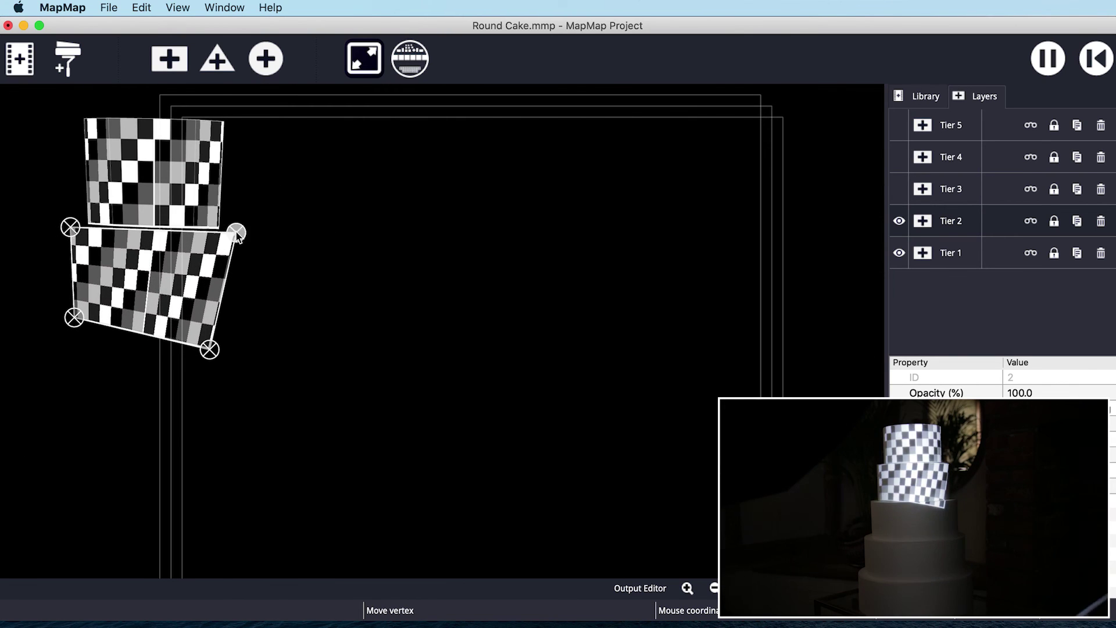
{"action": "mouse_move", "coordinate": [210, 349]}
{"action": "left_mouse_down"}
{"action": "mouse_move", "coordinate": [217, 323]}
{"action": "mouse_move", "coordinate": [232, 326]}
{"action": "left_mouse_up"}
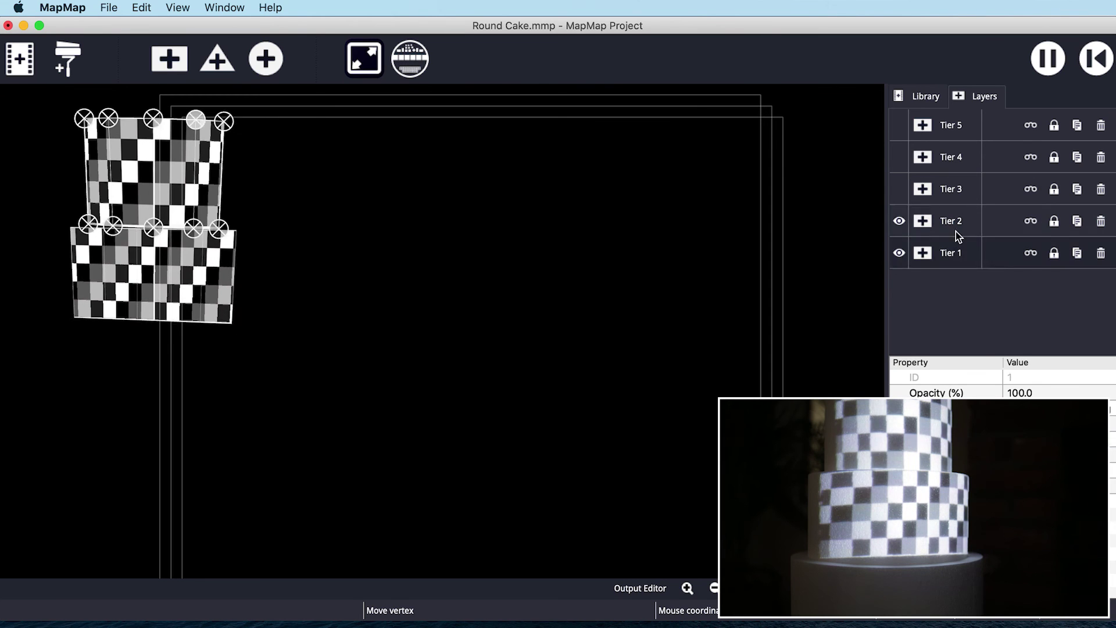
{"action": "scroll", "coordinate": [519, 515], "scroll_direction": "up", "scroll_amount": 3}
{"action": "scroll", "coordinate": [518, 515], "scroll_direction": "up", "scroll_amount": 3}
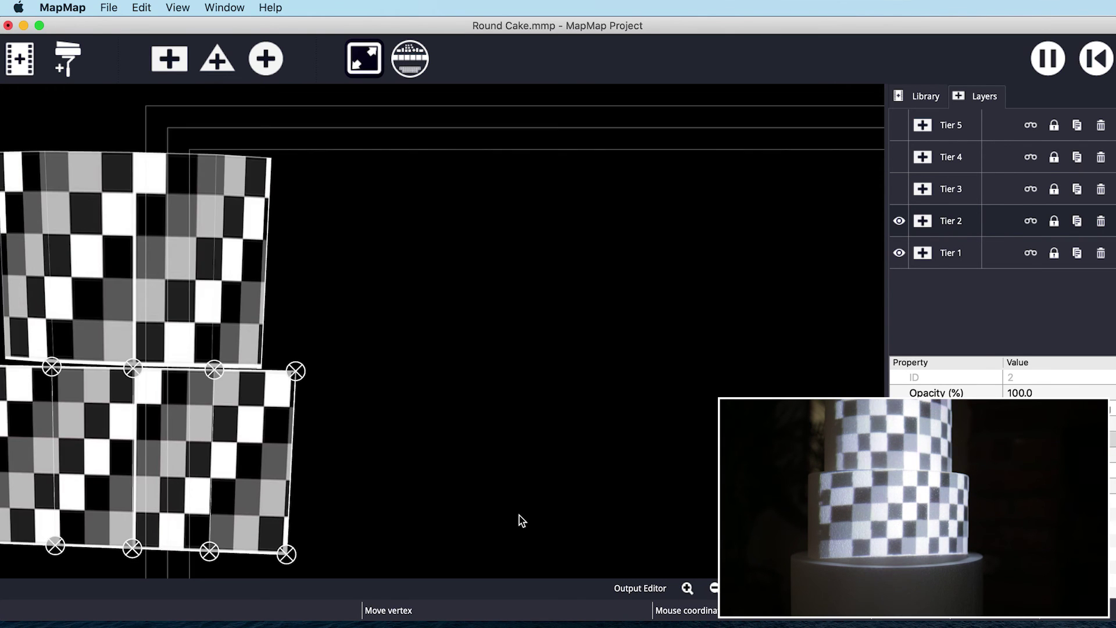
{"action": "scroll", "coordinate": [365, 459], "scroll_direction": "down", "scroll_amount": 5}
{"action": "left_click_drag", "start_coordinate": [259, 197], "coordinate": [270, 198]}
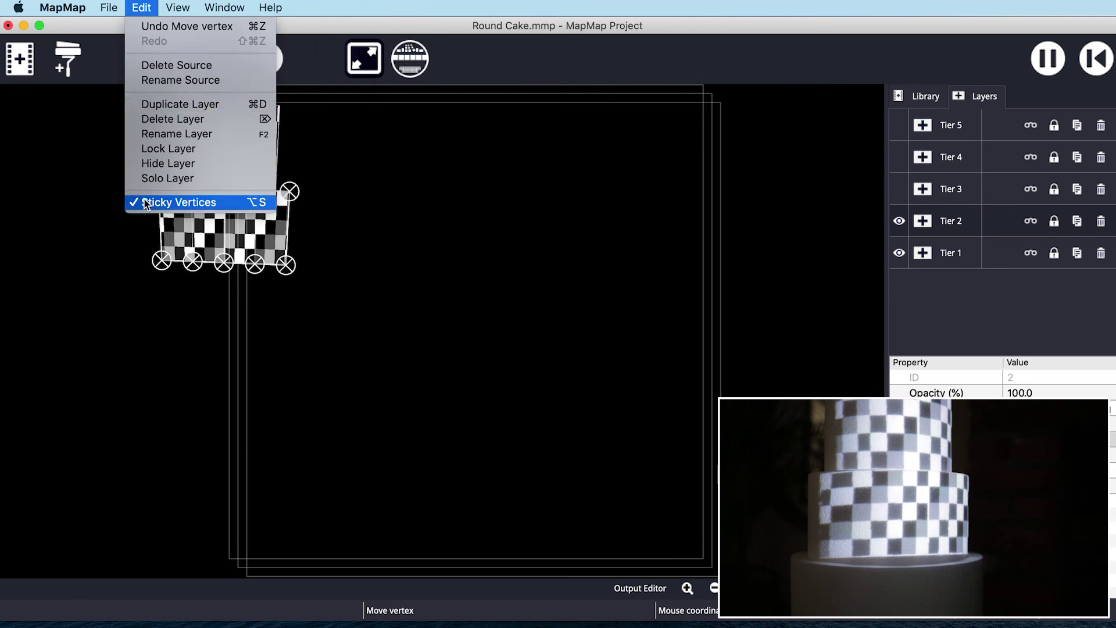
{"action": "left_click_drag", "start_coordinate": [266, 267], "coordinate": [183, 267]}
Step: Extend Tier 2's left edge, then square and widen Tier 3's corners to the third tier
{"action": "left_click_drag", "start_coordinate": [192, 189], "coordinate": [184, 196]}
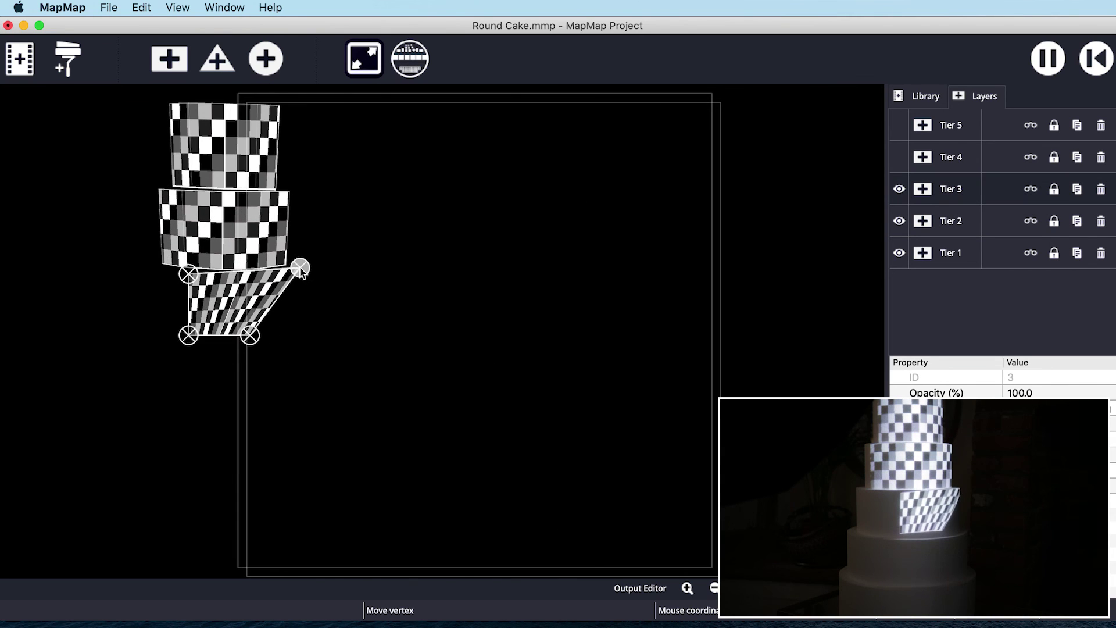
{"action": "left_click_drag", "start_coordinate": [250, 334], "coordinate": [297, 332]}
{"action": "left_click_drag", "start_coordinate": [188, 277], "coordinate": [148, 265]}
{"action": "left_click_drag", "start_coordinate": [188, 334], "coordinate": [151, 329]}
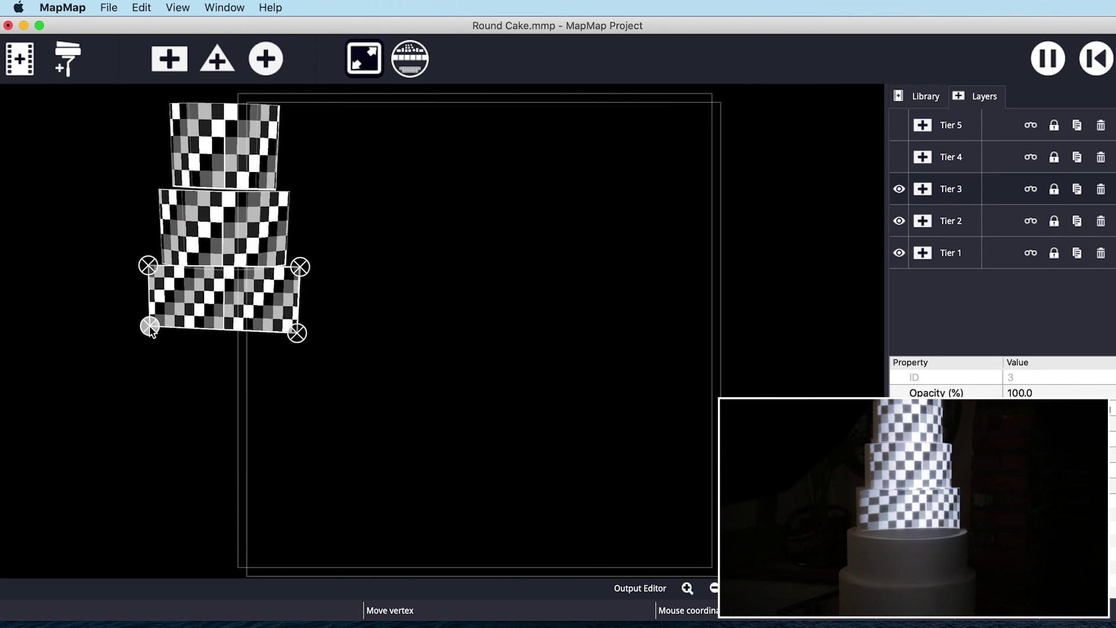
Step: Bend Tier 3's edge vertices so the checkerboard follows the round third tier
{"action": "left_click_drag", "start_coordinate": [178, 267], "coordinate": [165, 267]}
{"action": "left_click_drag", "start_coordinate": [181, 330], "coordinate": [167, 338]}
{"action": "left_click_drag", "start_coordinate": [209, 265], "coordinate": [200, 271]}
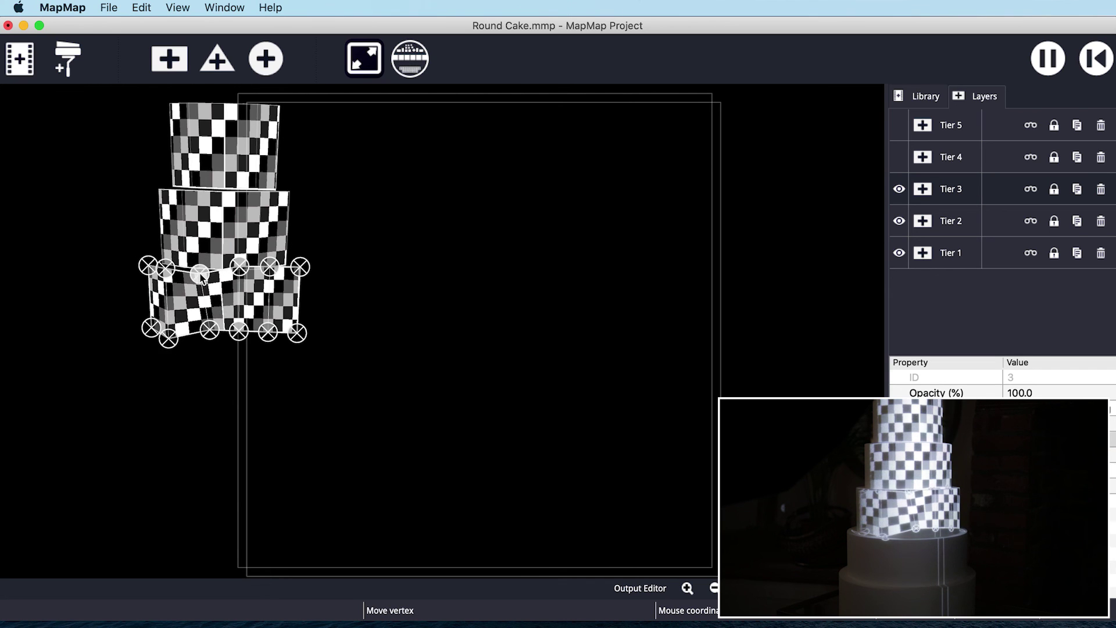
{"action": "mouse_move", "coordinate": [210, 329]}
{"action": "left_mouse_down"}
{"action": "mouse_move", "coordinate": [201, 344]}
{"action": "mouse_move", "coordinate": [237, 346]}
{"action": "left_mouse_up"}
{"action": "left_click_drag", "start_coordinate": [239, 264], "coordinate": [282, 269]}
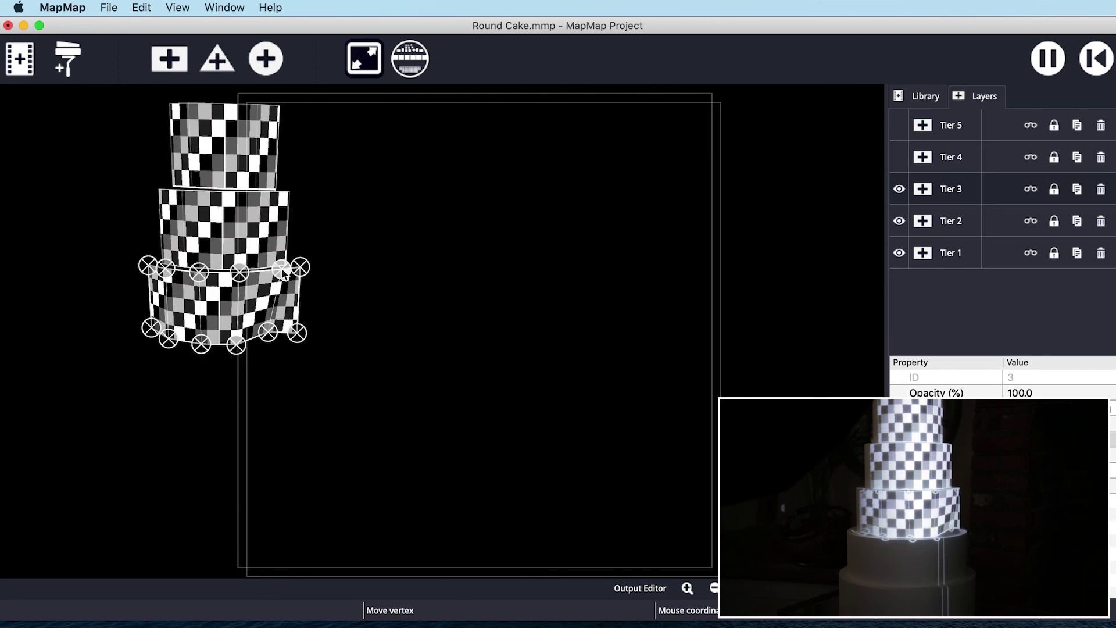
{"action": "left_click_drag", "start_coordinate": [268, 330], "coordinate": [276, 341]}
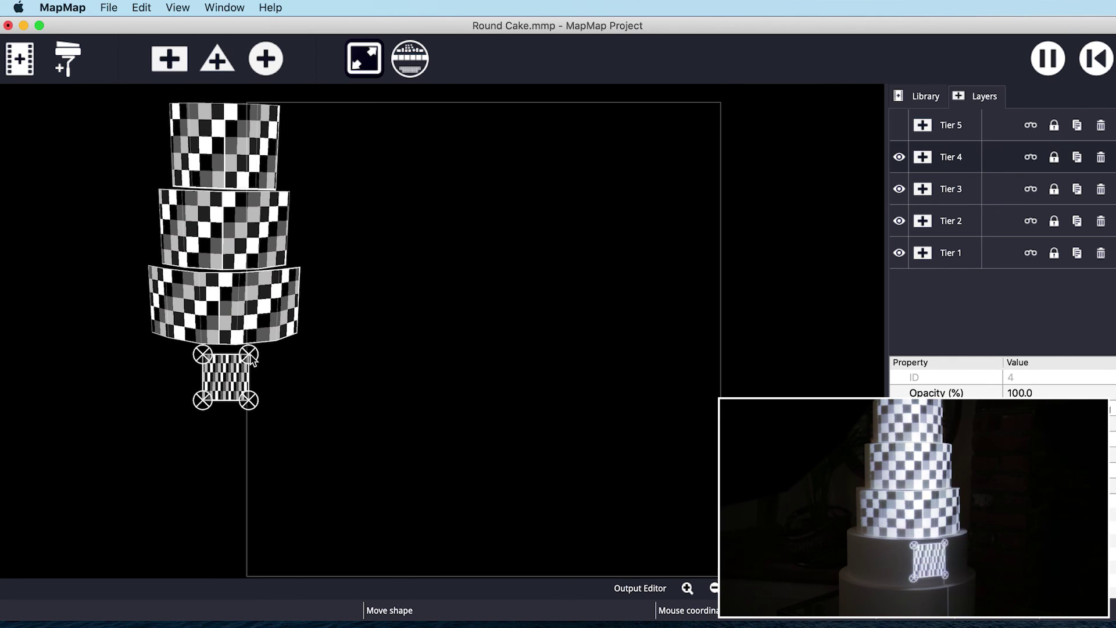
Step: Widen Tier 4's mesh over the fourth tier and bend its middle vertices
{"action": "left_click_drag", "start_coordinate": [250, 353], "coordinate": [307, 337]}
{"action": "left_click_drag", "start_coordinate": [249, 401], "coordinate": [303, 397]}
{"action": "left_click_drag", "start_coordinate": [203, 353], "coordinate": [140, 333]}
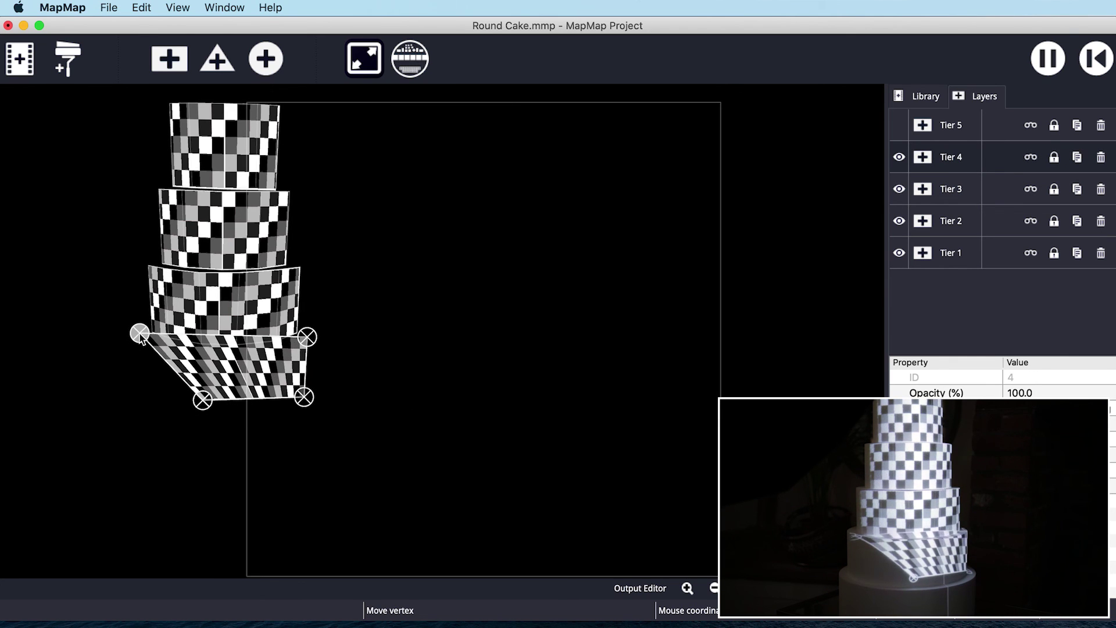
{"action": "mouse_move", "coordinate": [203, 399]}
{"action": "left_mouse_down"}
{"action": "mouse_move", "coordinate": [132, 383]}
{"action": "mouse_move", "coordinate": [140, 393]}
{"action": "left_mouse_up"}
{"action": "left_click_drag", "start_coordinate": [273, 337], "coordinate": [288, 343]}
{"action": "mouse_move", "coordinate": [274, 395]}
{"action": "left_mouse_down"}
{"action": "mouse_move", "coordinate": [287, 406]}
{"action": "mouse_move", "coordinate": [249, 412]}
{"action": "left_mouse_up"}
{"action": "left_click_drag", "start_coordinate": [240, 337], "coordinate": [249, 349]}
Step: Curve Tier 4's bottom edge around the cake and align its remaining vertices
{"action": "left_click_drag", "start_coordinate": [206, 394], "coordinate": [204, 411]}
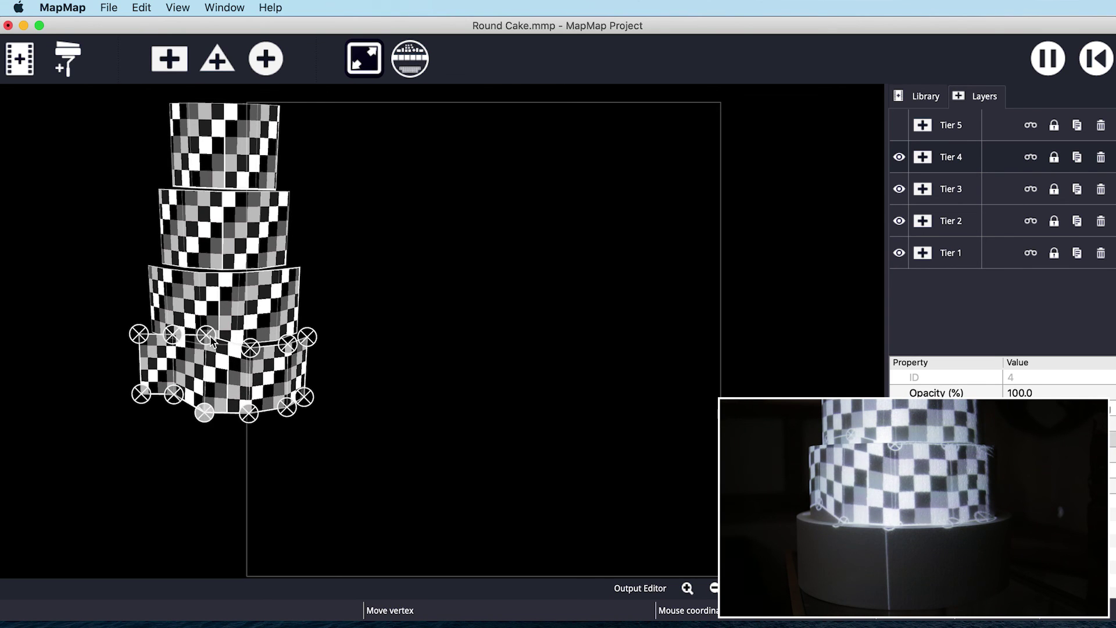
{"action": "left_click_drag", "start_coordinate": [205, 336], "coordinate": [205, 348]}
{"action": "left_click_drag", "start_coordinate": [174, 393], "coordinate": [156, 403]}
{"action": "left_click_drag", "start_coordinate": [173, 335], "coordinate": [157, 339]}
{"action": "left_click_drag", "start_coordinate": [155, 404], "coordinate": [162, 406]}
{"action": "left_click_drag", "start_coordinate": [204, 411], "coordinate": [198, 411]}
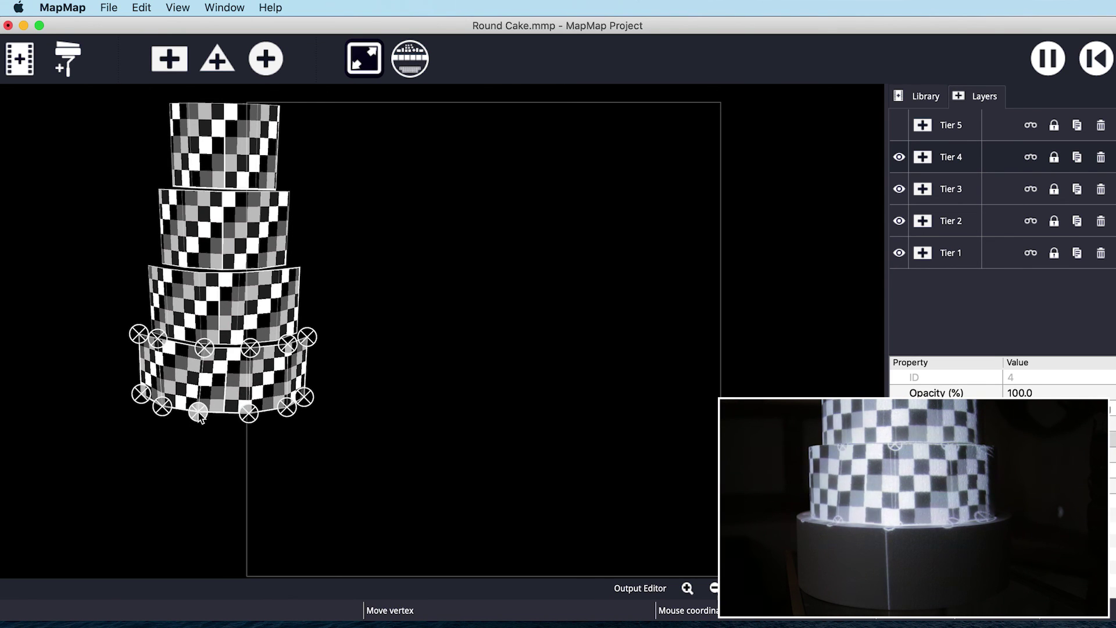
{"action": "left_click_drag", "start_coordinate": [204, 348], "coordinate": [195, 346]}
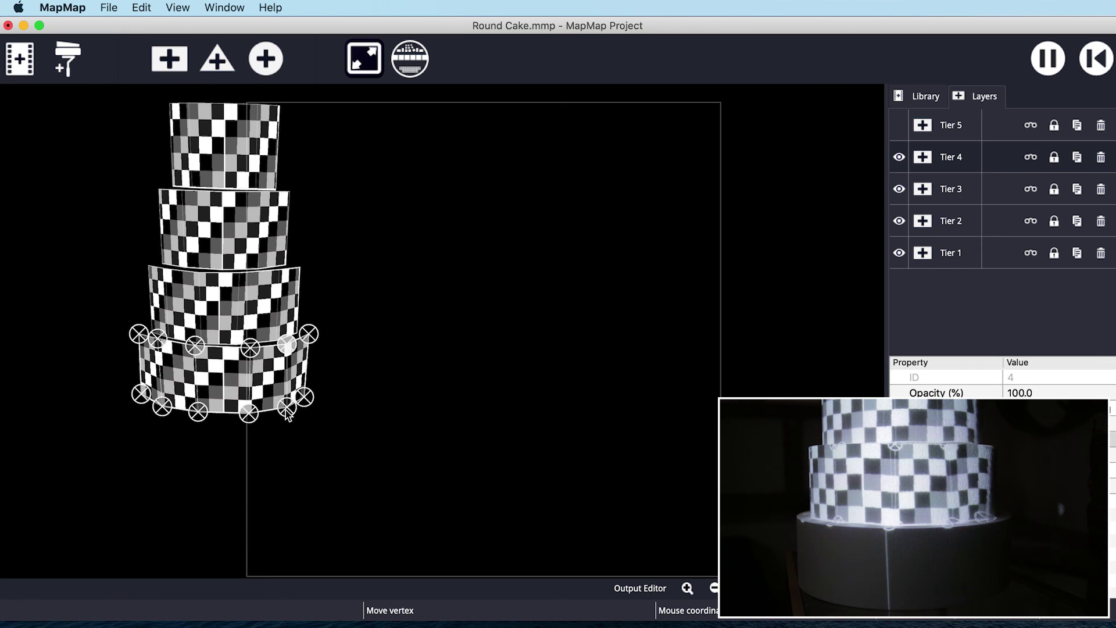
{"action": "left_click_drag", "start_coordinate": [287, 413], "coordinate": [286, 416]}
{"action": "left_click_drag", "start_coordinate": [250, 348], "coordinate": [243, 349]}
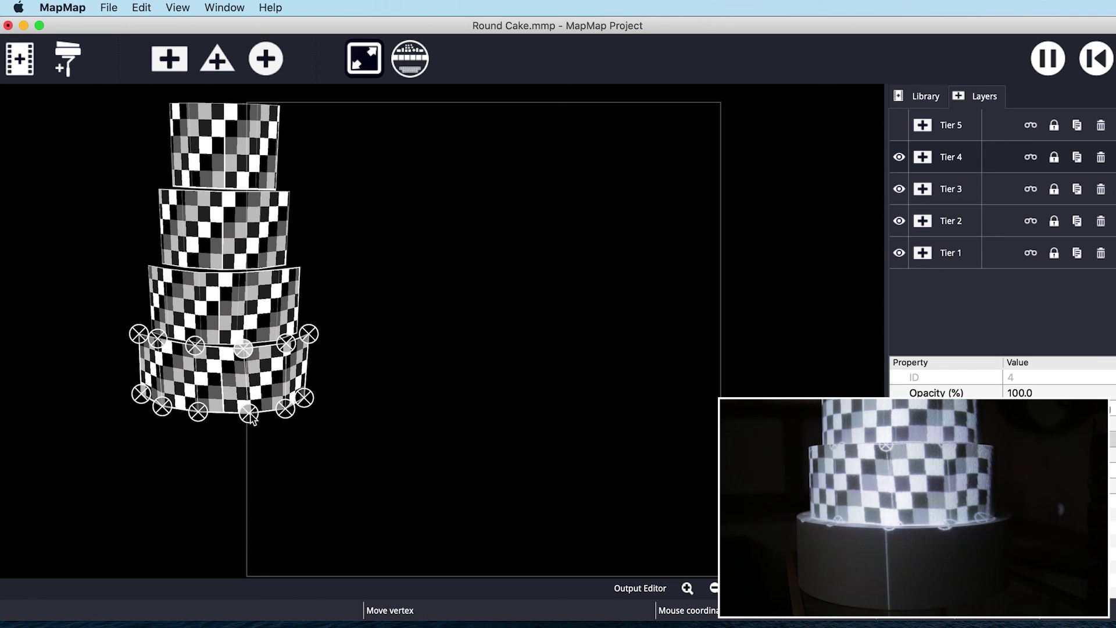
{"action": "left_click_drag", "start_coordinate": [248, 411], "coordinate": [284, 412]}
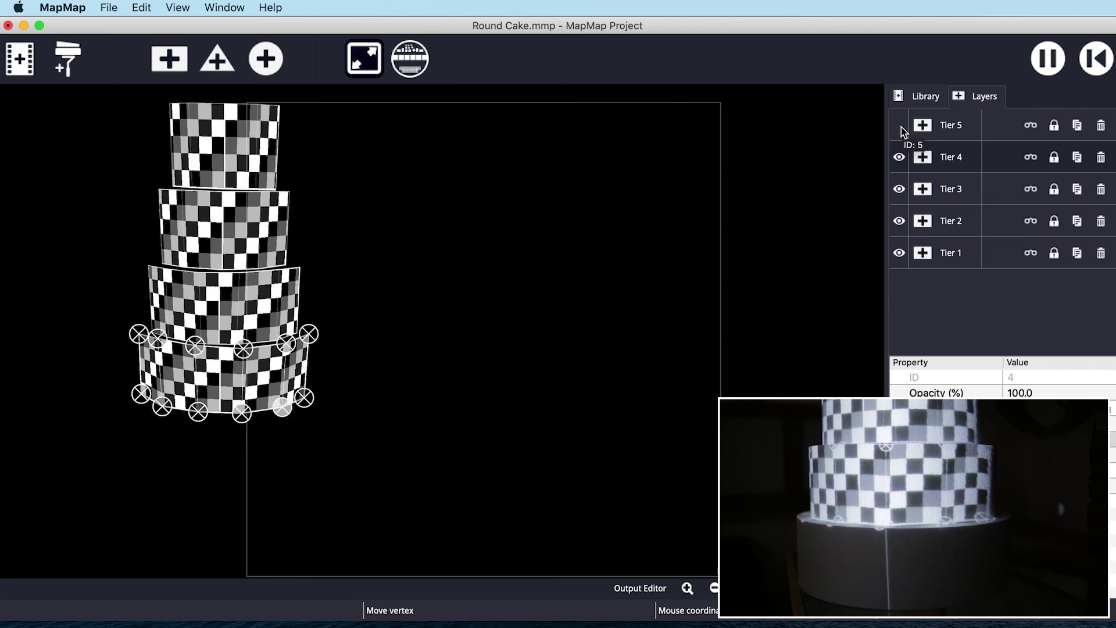
Step: Show Tier 5 and stretch and curve its mesh around the base tier
{"action": "left_click", "coordinate": [903, 130]}
{"action": "left_click_drag", "start_coordinate": [257, 422], "coordinate": [319, 398]}
{"action": "left_click_drag", "start_coordinate": [268, 474], "coordinate": [314, 455]}
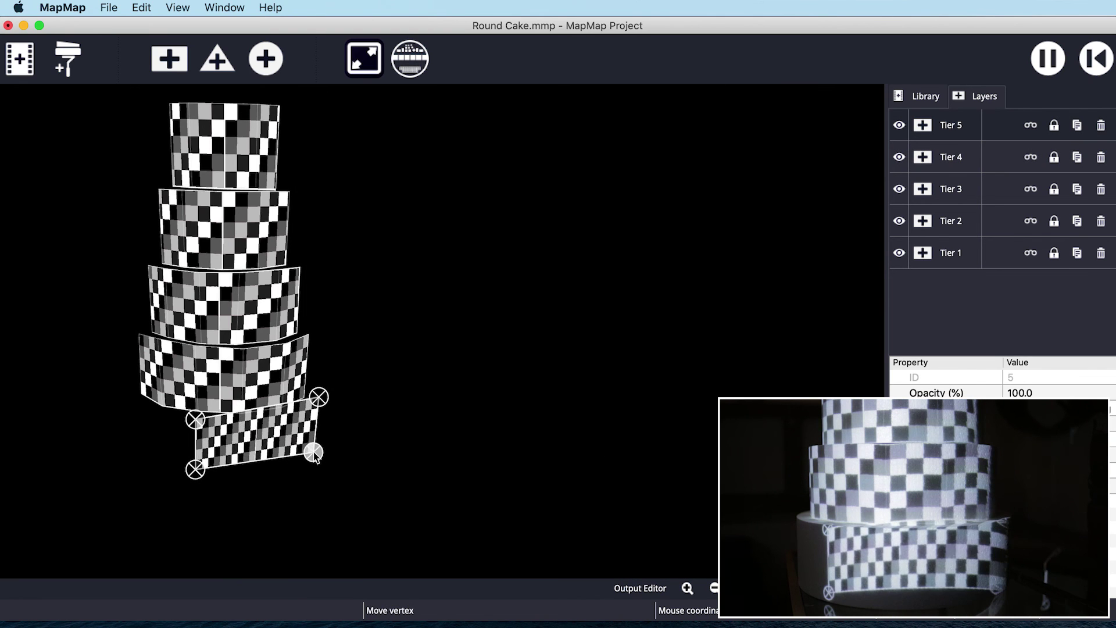
{"action": "left_click_drag", "start_coordinate": [195, 419], "coordinate": [133, 398]}
{"action": "mouse_move", "coordinate": [196, 469]}
{"action": "left_mouse_down"}
{"action": "mouse_move", "coordinate": [134, 453]}
{"action": "mouse_move", "coordinate": [161, 469]}
{"action": "left_mouse_up"}
{"action": "left_click_drag", "start_coordinate": [169, 399], "coordinate": [163, 409]}
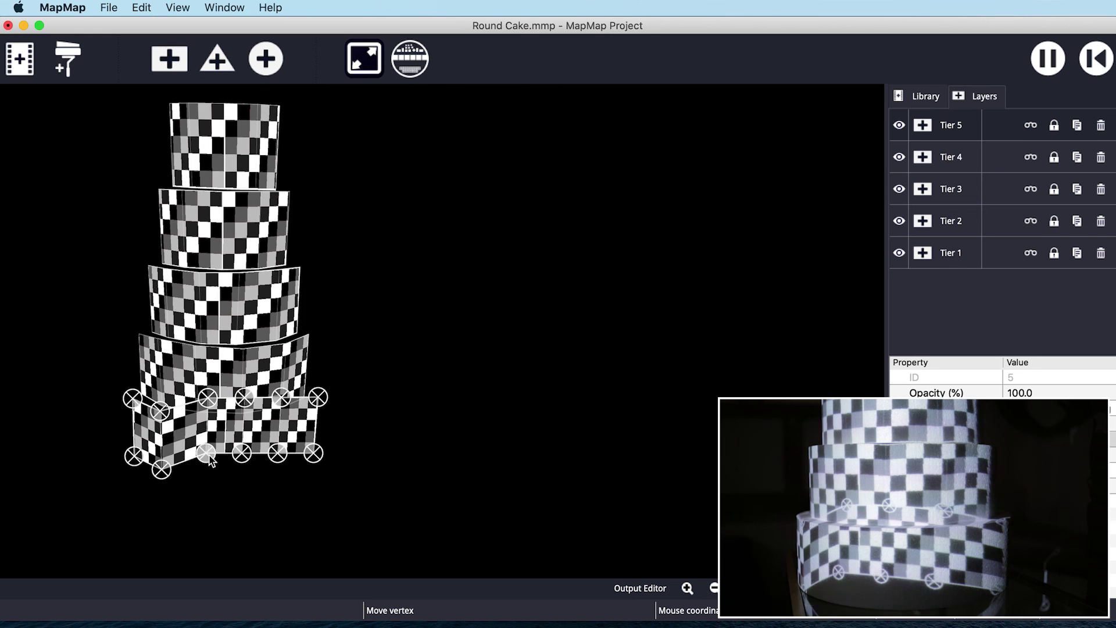
{"action": "mouse_move", "coordinate": [206, 452]}
{"action": "left_mouse_down"}
{"action": "mouse_move", "coordinate": [201, 477]}
{"action": "mouse_move", "coordinate": [251, 476]}
{"action": "left_mouse_up"}
{"action": "mouse_move", "coordinate": [208, 399]}
{"action": "left_mouse_down"}
{"action": "mouse_move", "coordinate": [199, 418]}
{"action": "mouse_move", "coordinate": [251, 416]}
{"action": "left_mouse_up"}
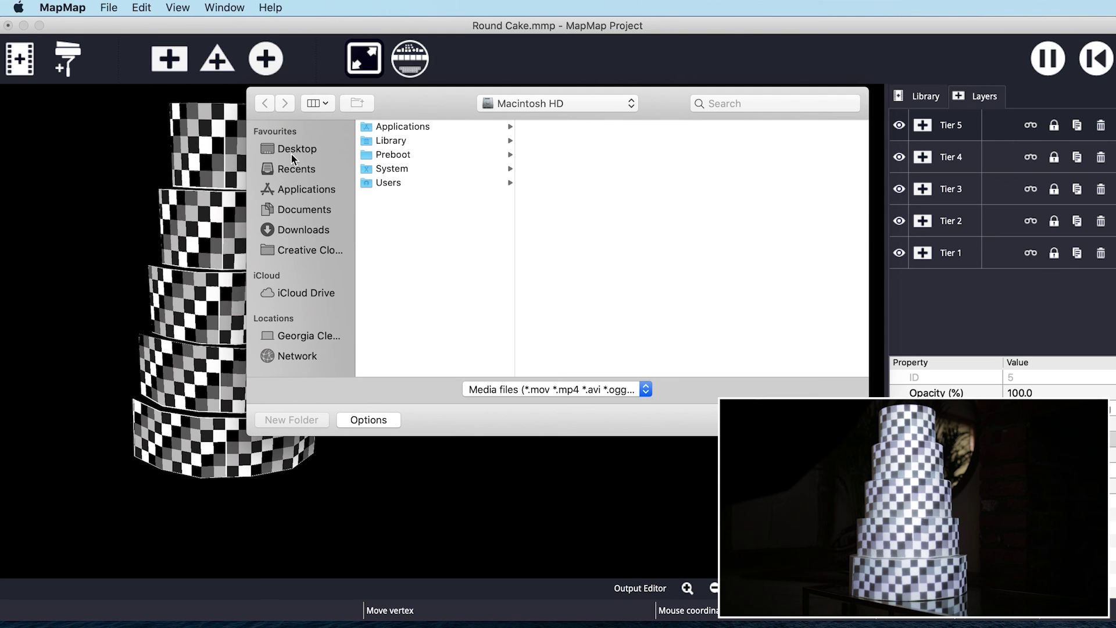
Step: Import Particle Cascade Loop.mp4 from Desktop > Tutorial Assets and view it in the Library
{"action": "left_click", "coordinate": [292, 154]}
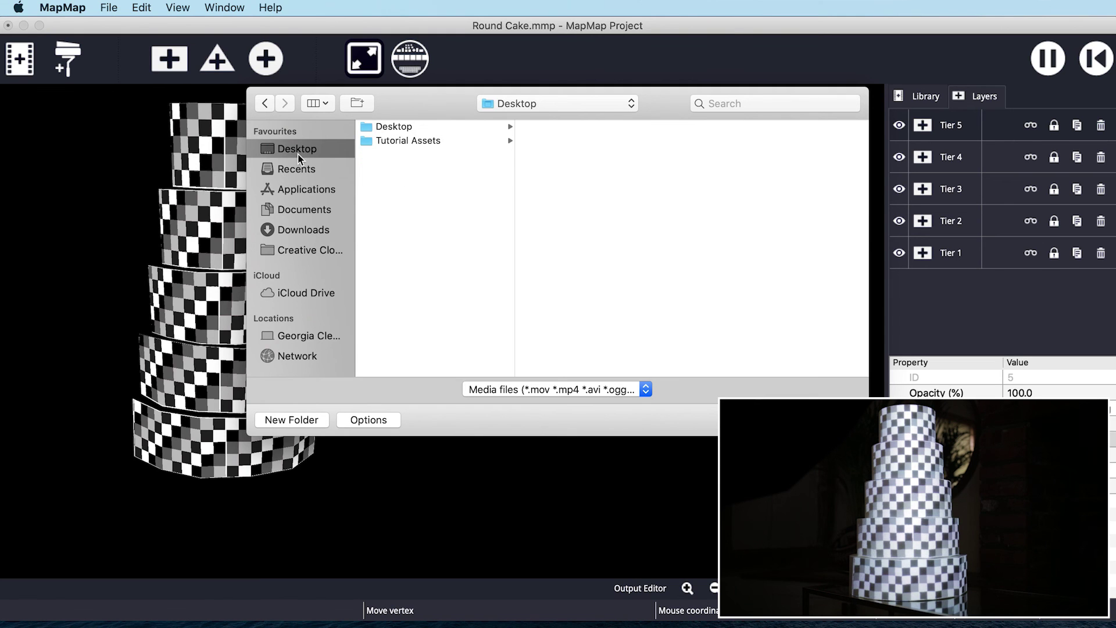
{"action": "left_click", "coordinate": [409, 140]}
{"action": "left_click", "coordinate": [561, 140]}
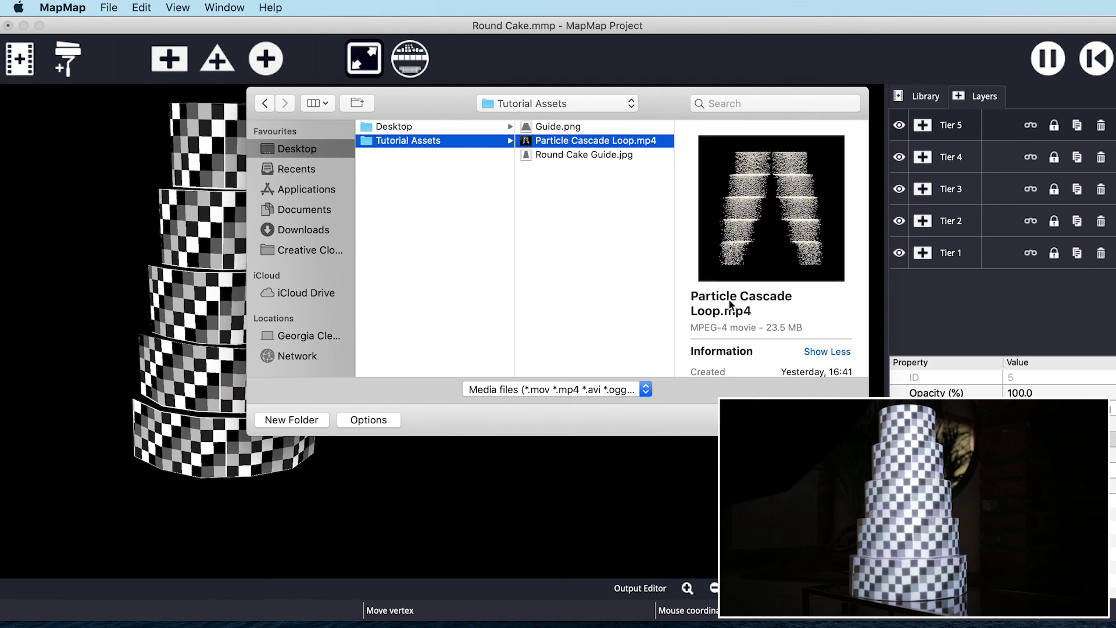
{"action": "key", "text": "Return"}
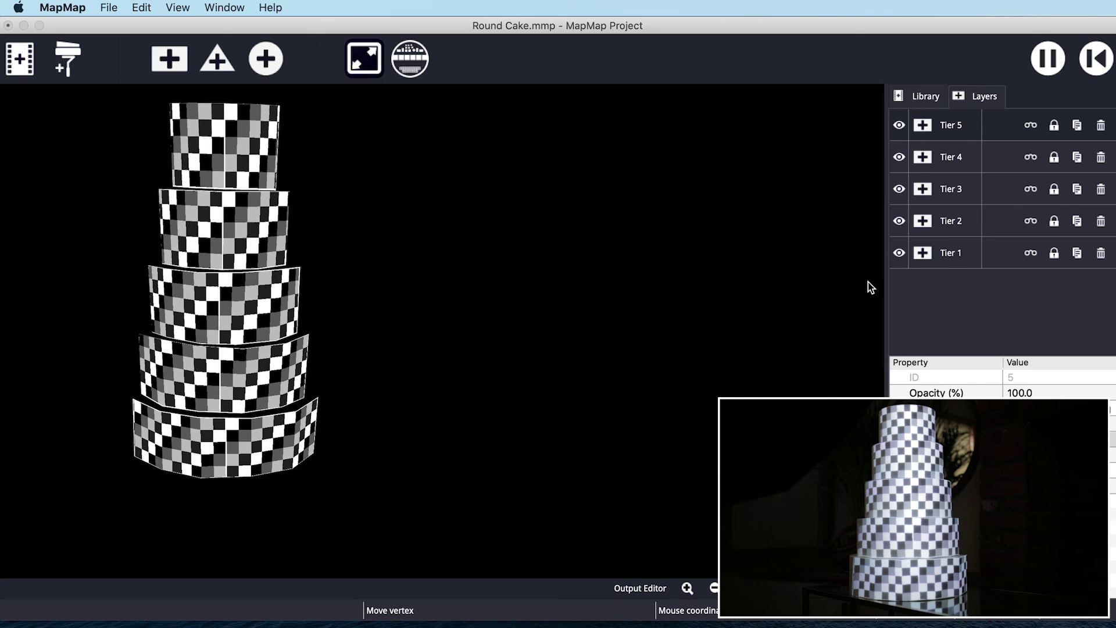
{"action": "left_click", "coordinate": [926, 96]}
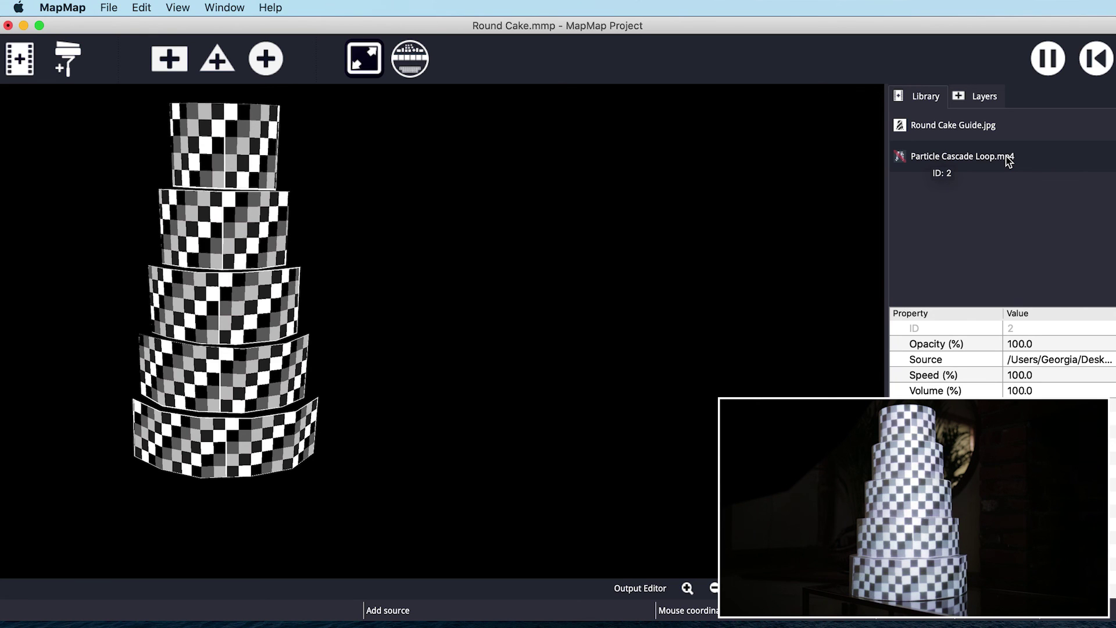
Step: Change Tier 1's source from the checkerboard to Particle Cascade Loop.mp4
{"action": "left_click", "coordinate": [985, 98]}
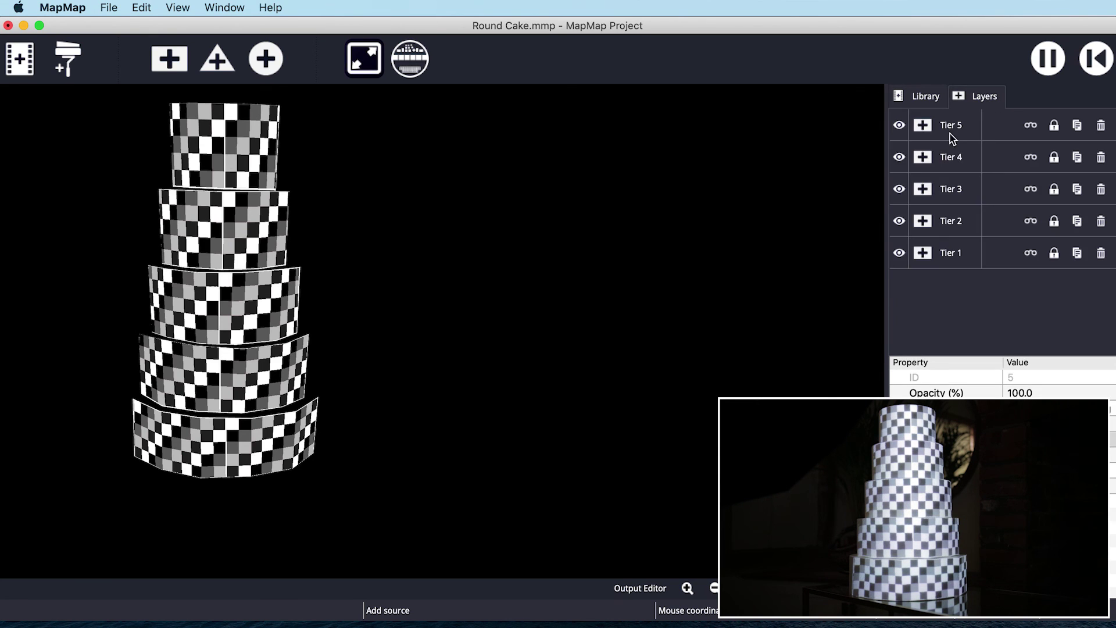
{"action": "left_click", "coordinate": [948, 252]}
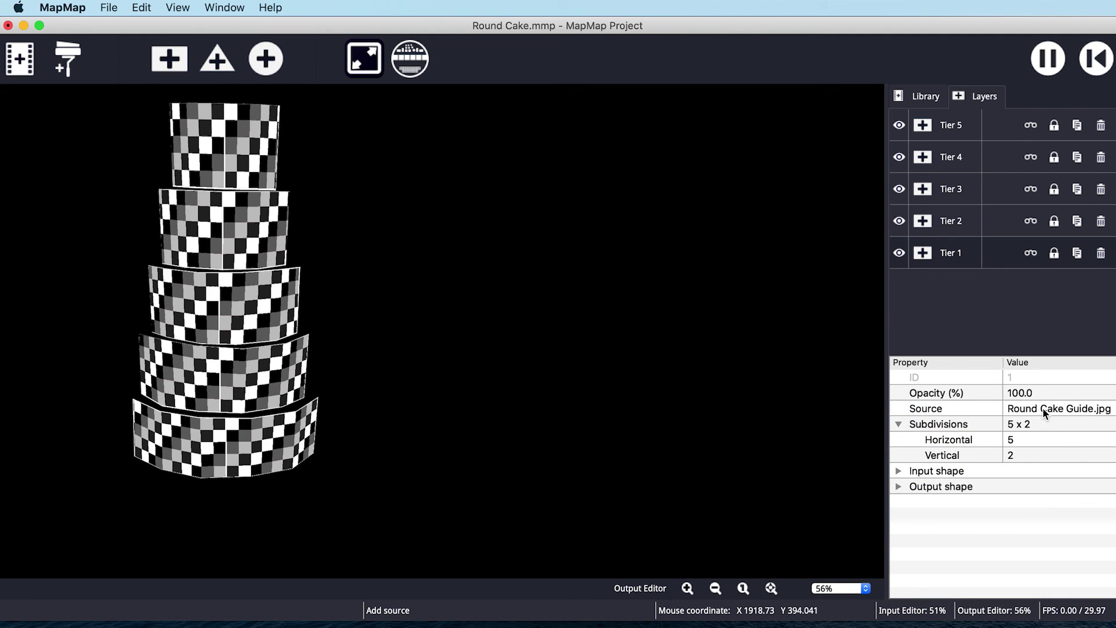
{"action": "left_click", "coordinate": [1043, 408]}
{"action": "left_click", "coordinate": [1045, 425]}
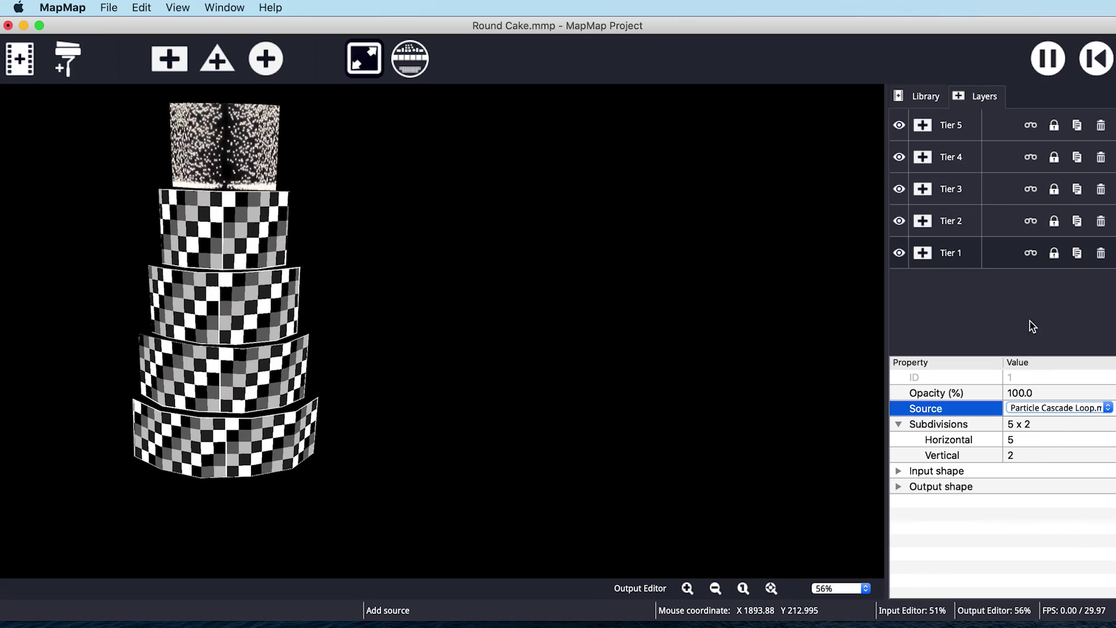
Step: Switch the remaining tier layers' sources to Particle Cascade Loop.mp4
{"action": "left_click", "coordinate": [953, 220]}
{"action": "left_click", "coordinate": [953, 187]}
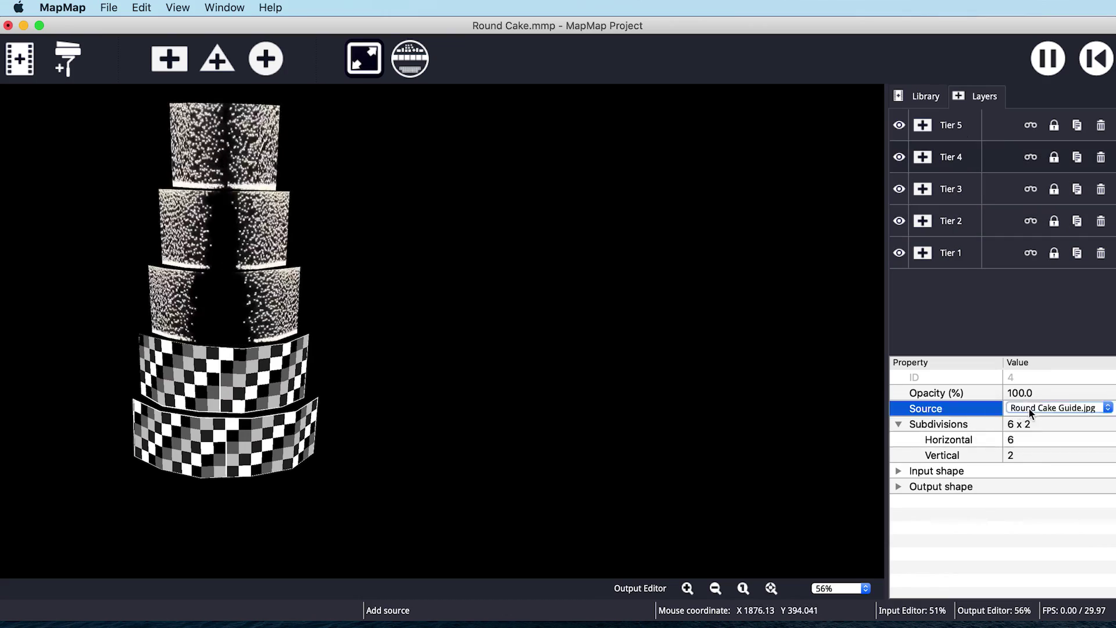
{"action": "left_click", "coordinate": [1029, 408]}
{"action": "left_click", "coordinate": [1029, 426]}
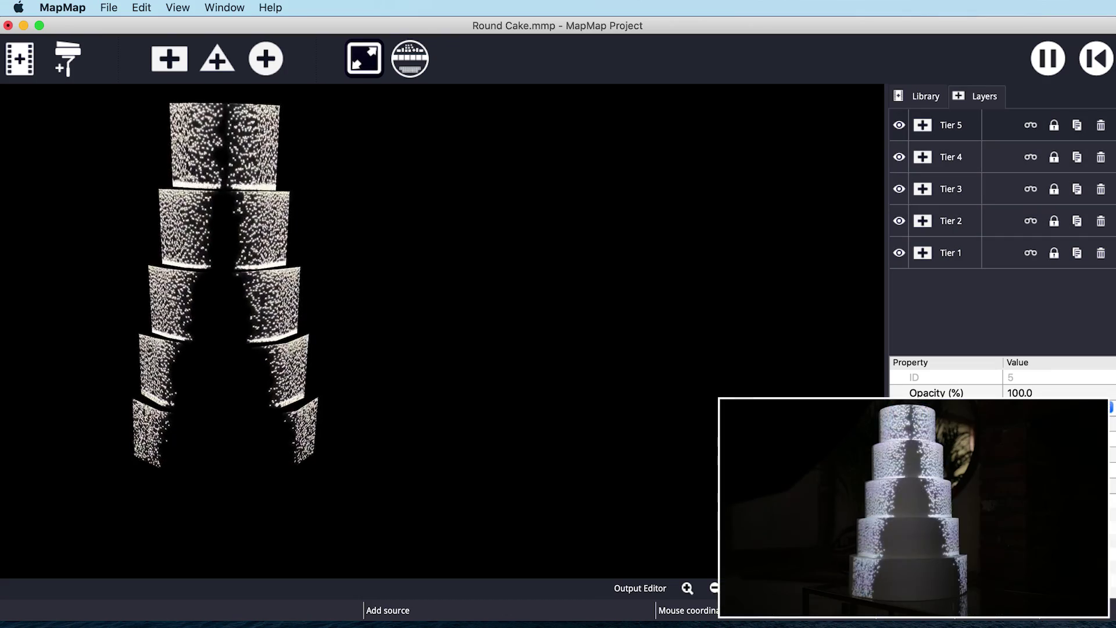